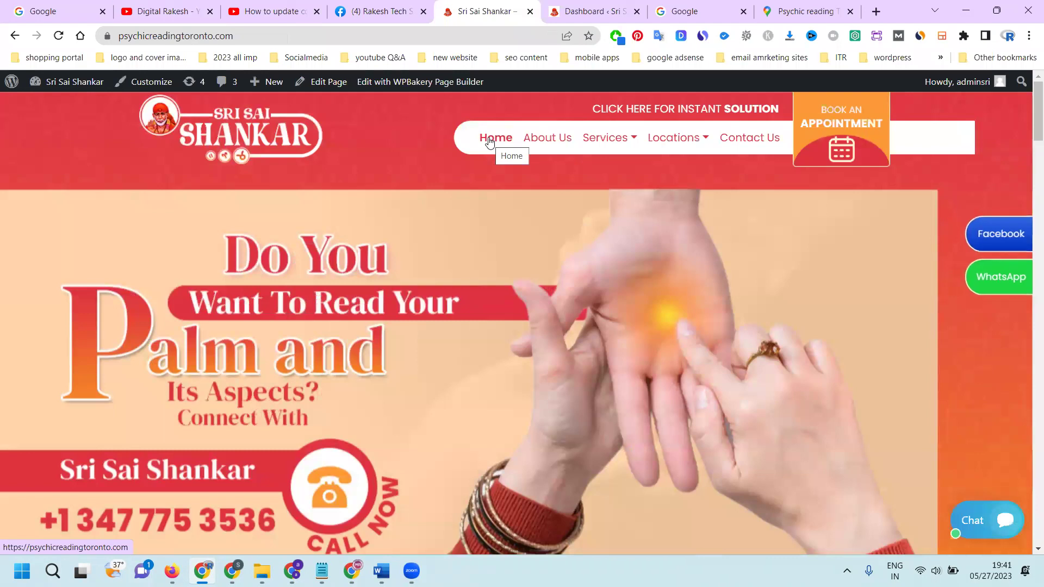
Step: Browse the live home page, then open Contact Us and scroll to its phone and e-mail details
scroll(637, 268, "down", 3)
scroll(636, 266, "down", 7)
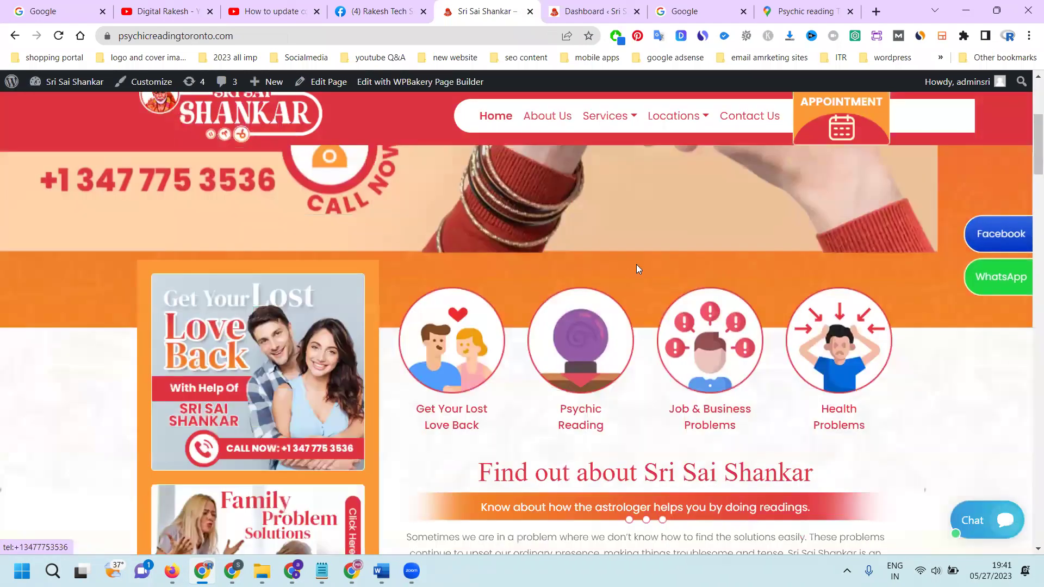
scroll(631, 264, "down", 7)
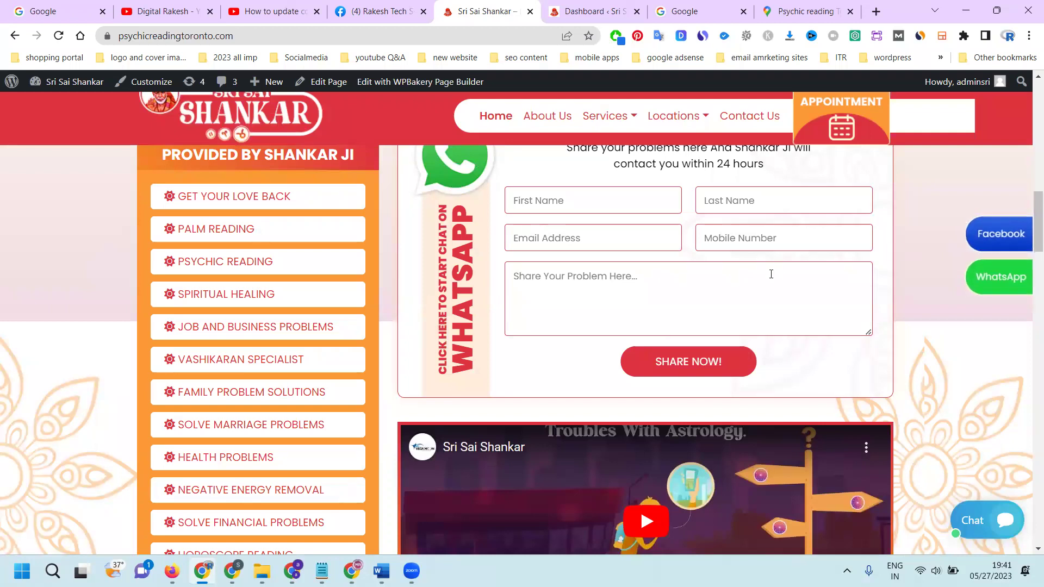
scroll(763, 283, "down", 7)
scroll(763, 285, "down", 8)
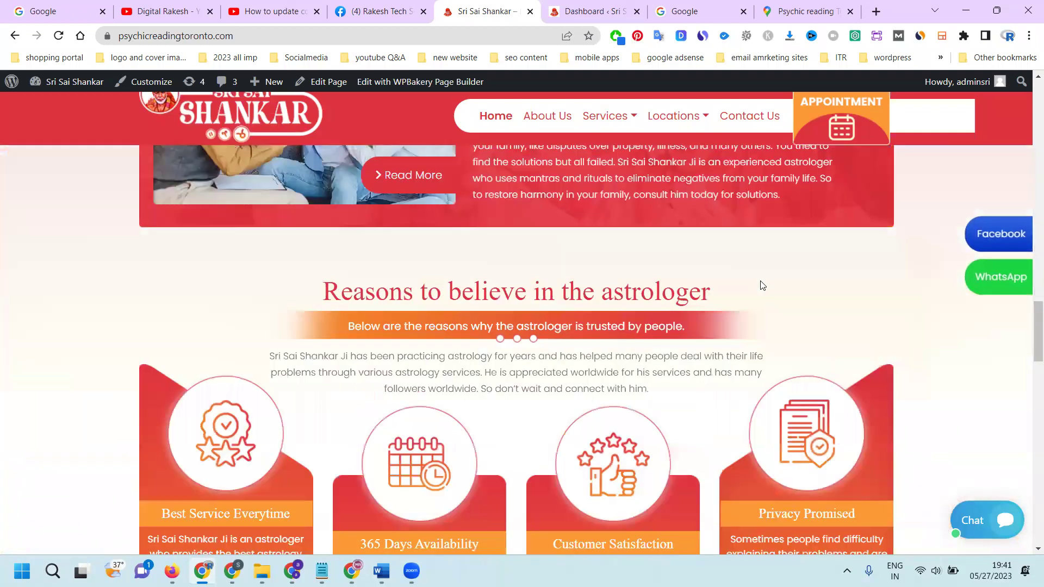
scroll(762, 284, "down", 10)
scroll(757, 282, "down", 8)
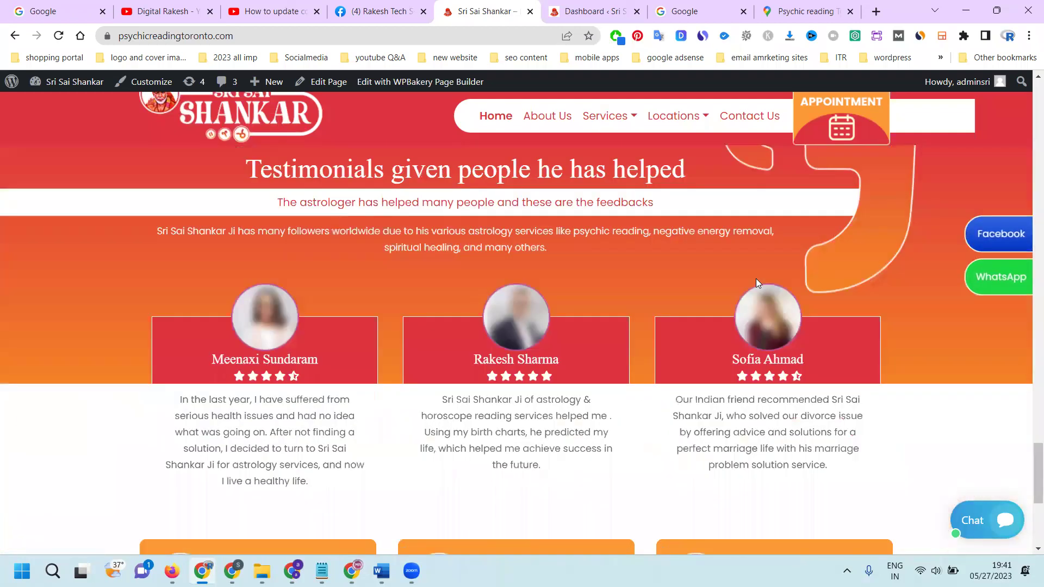
scroll(758, 281, "down", 8)
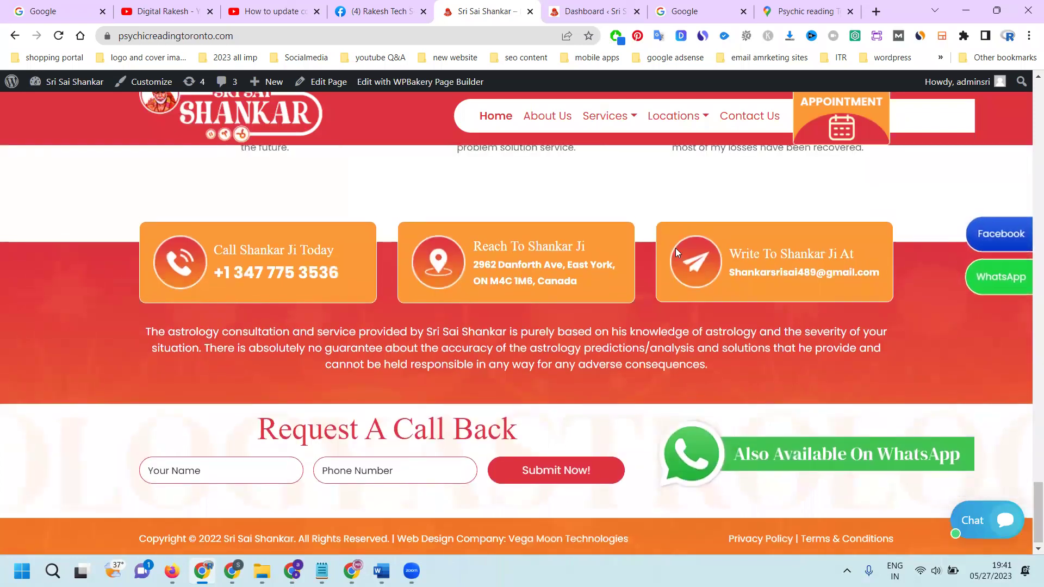
left_click(741, 114)
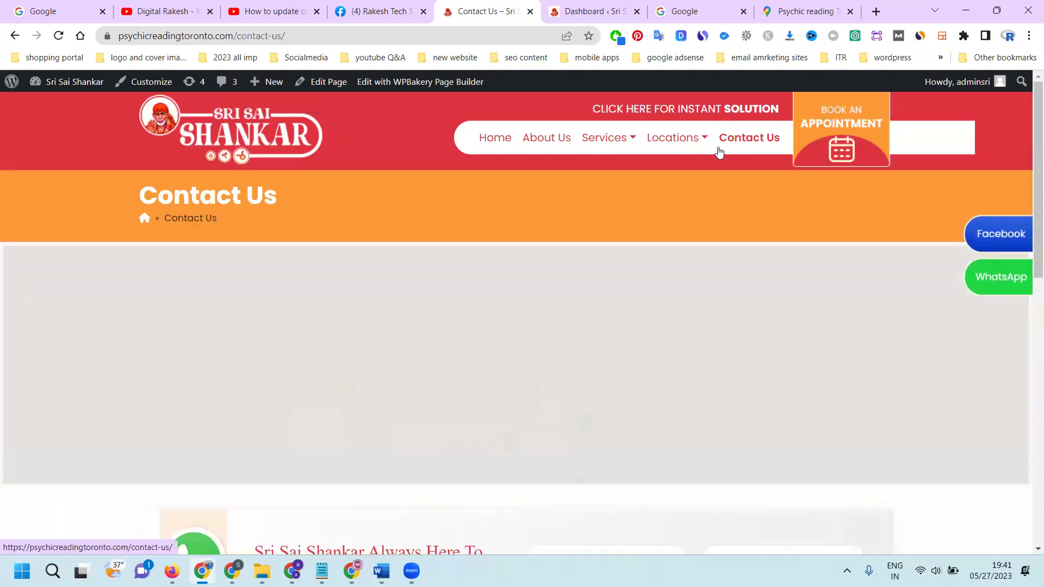
scroll(713, 152, "down", 4)
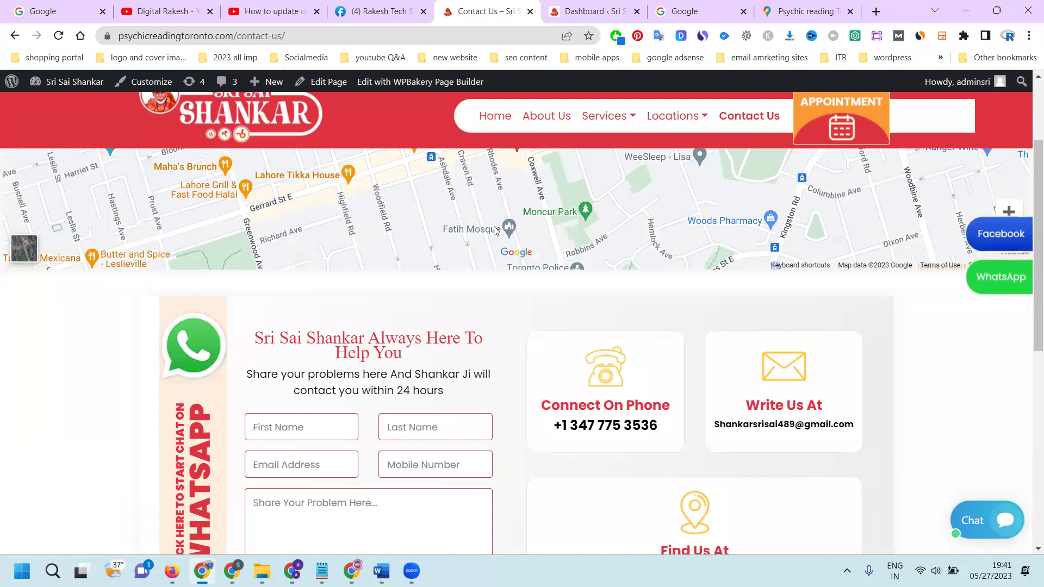
left_click(322, 571)
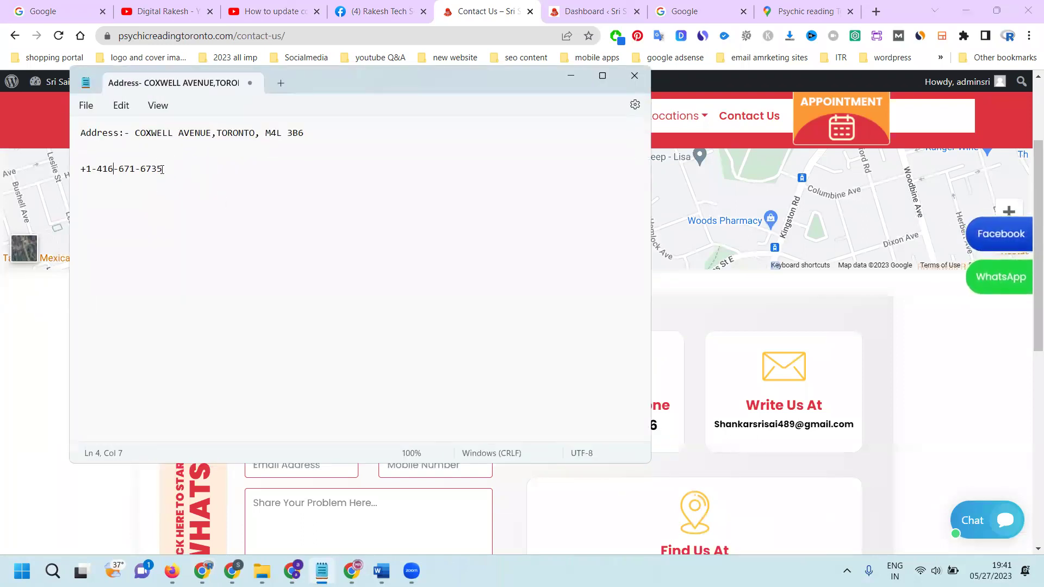
left_click_drag(162, 170, 100, 169)
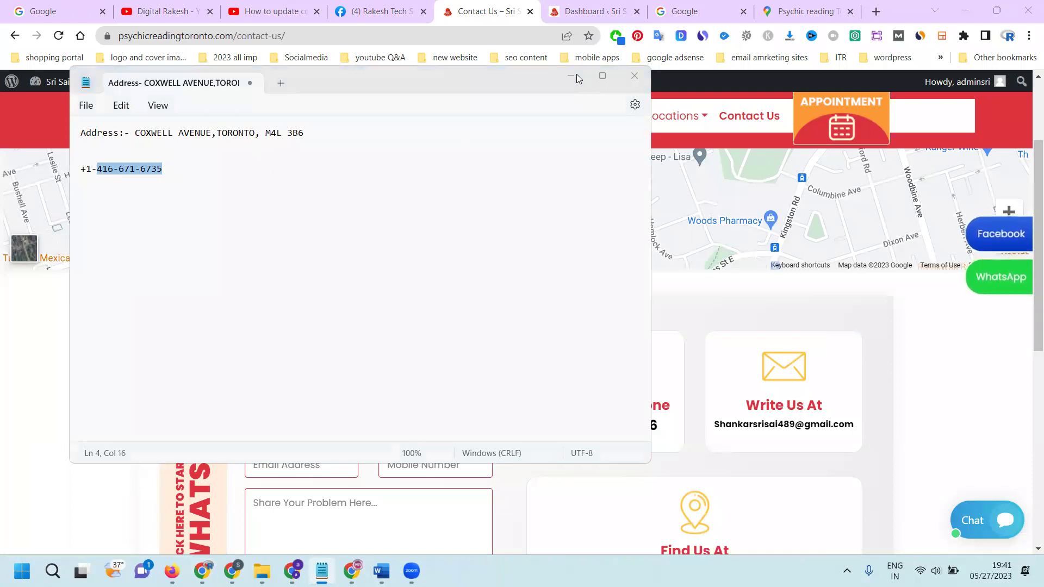
left_click(576, 75)
left_click(604, 4)
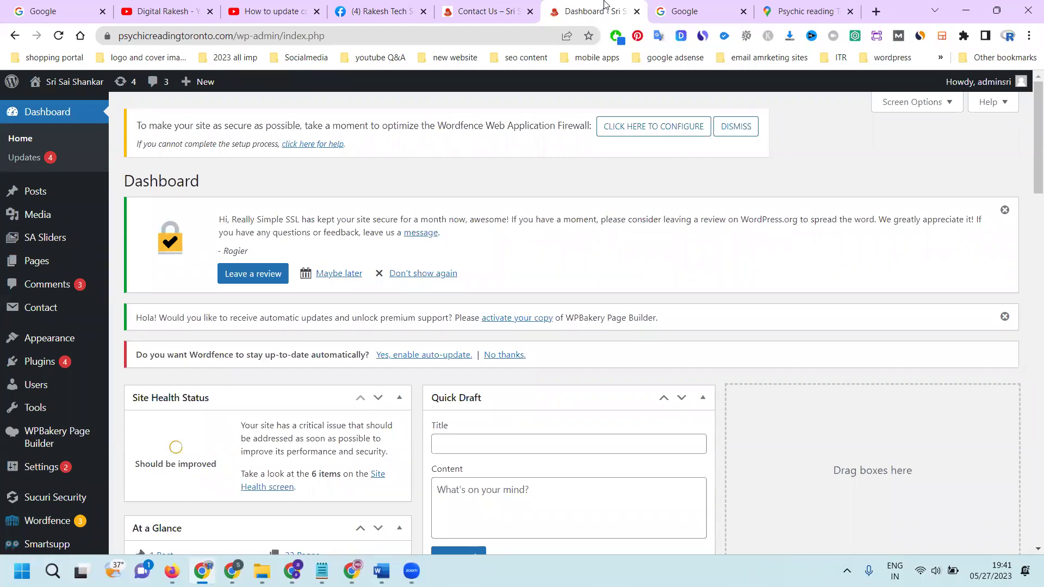
Step: Open Pages > All Pages and scroll through the 22 published pages
left_click(49, 270)
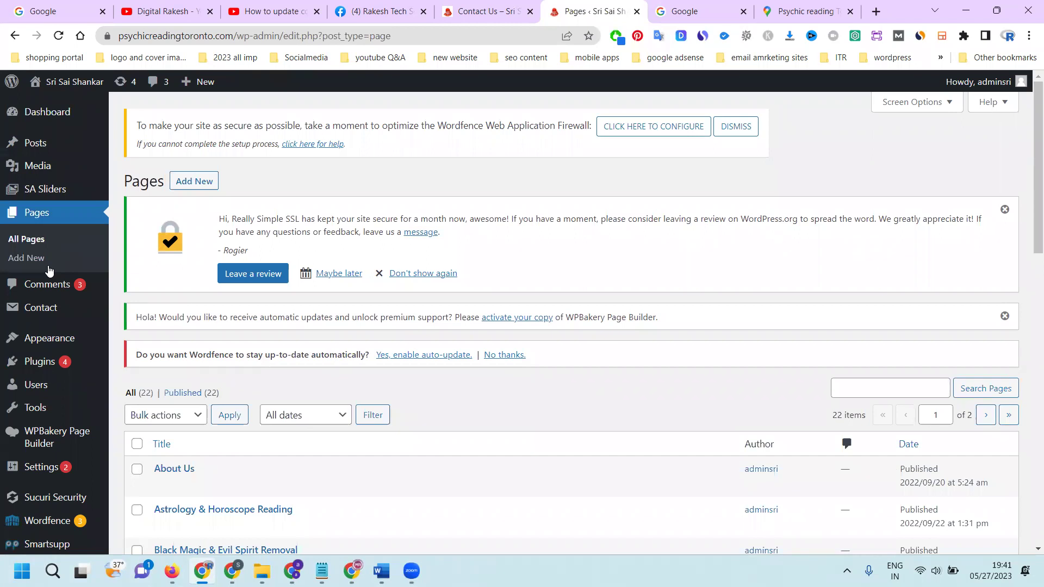
mouse_move(31, 148)
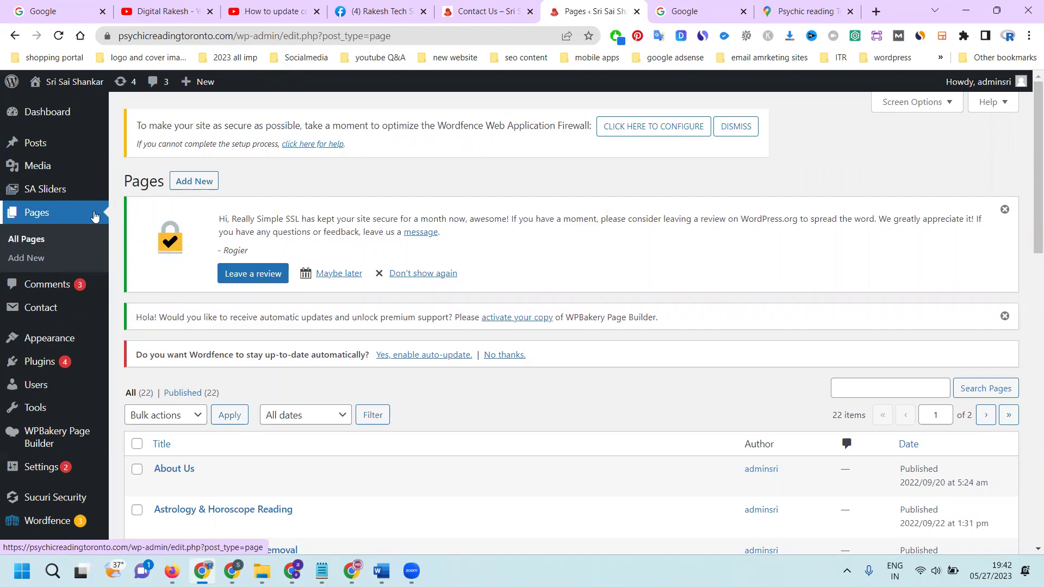
scroll(296, 225, "down", 4)
scroll(297, 227, "down", 2)
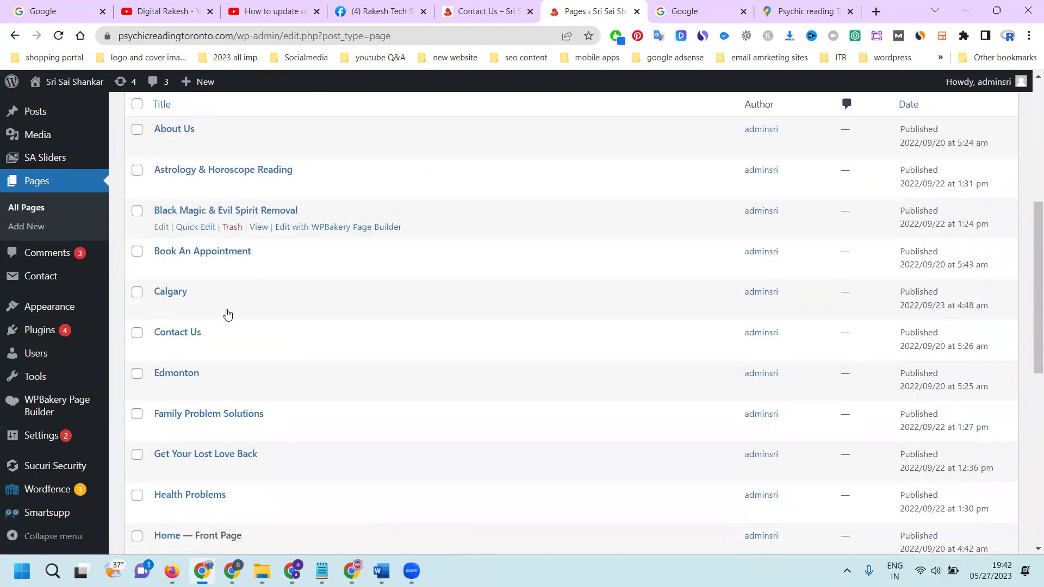
Step: Open the Contact Us page in WPBakery Page Builder and scroll through its layout
left_click(162, 350)
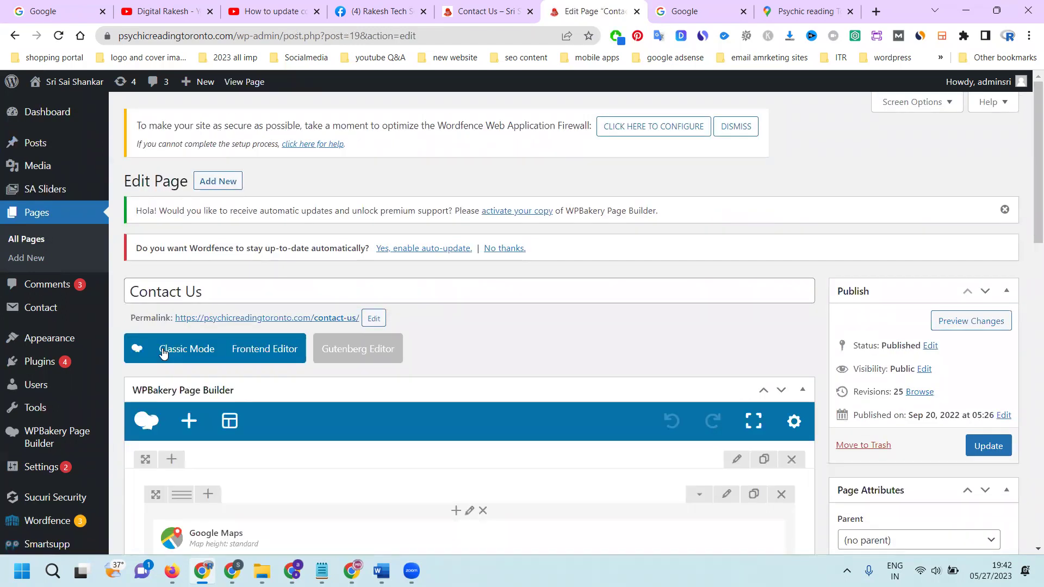
scroll(945, 168, "down", 4)
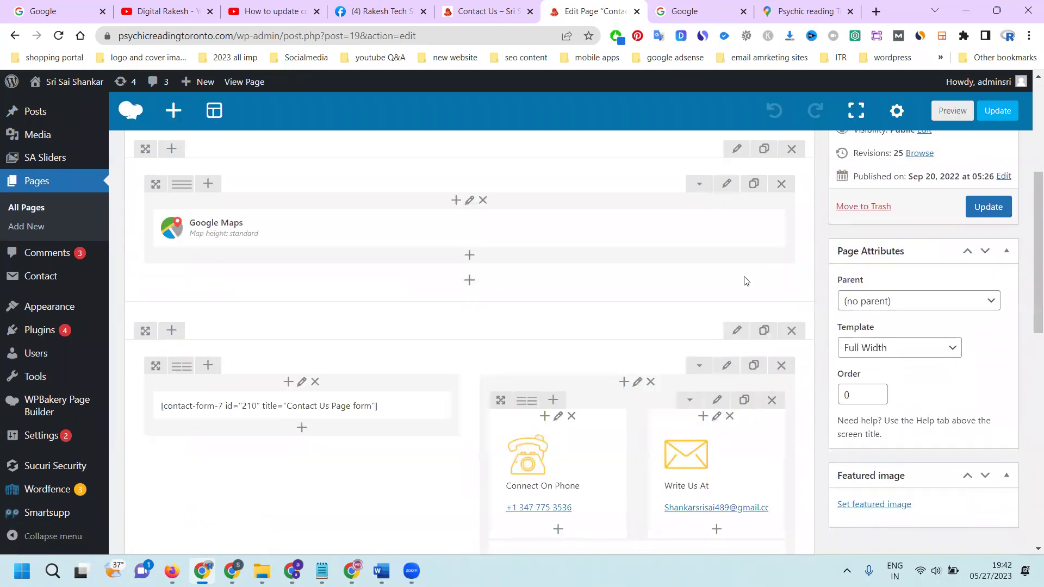
scroll(700, 260, "up", 3)
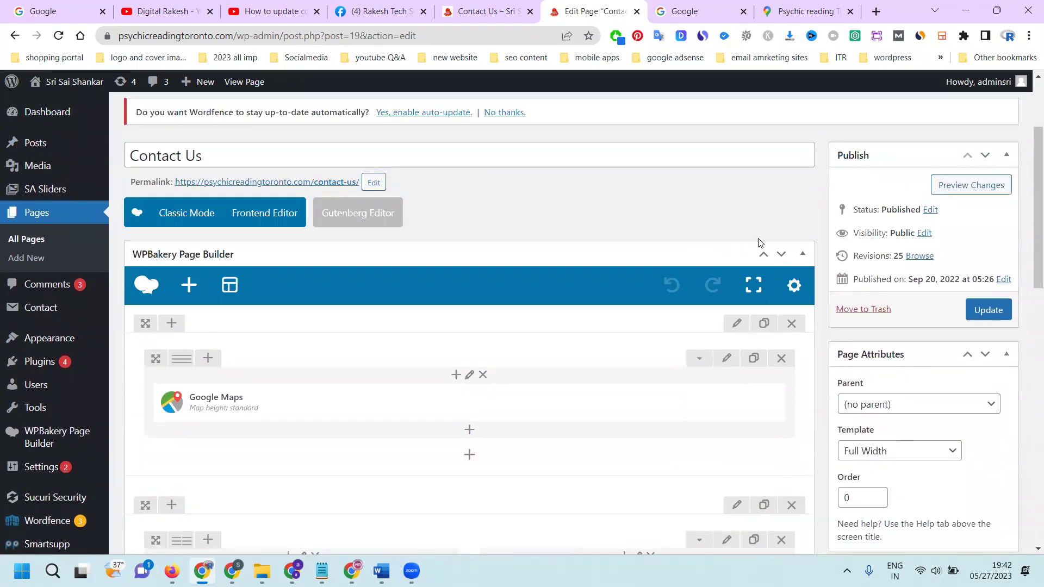
scroll(680, 240, "down", 4)
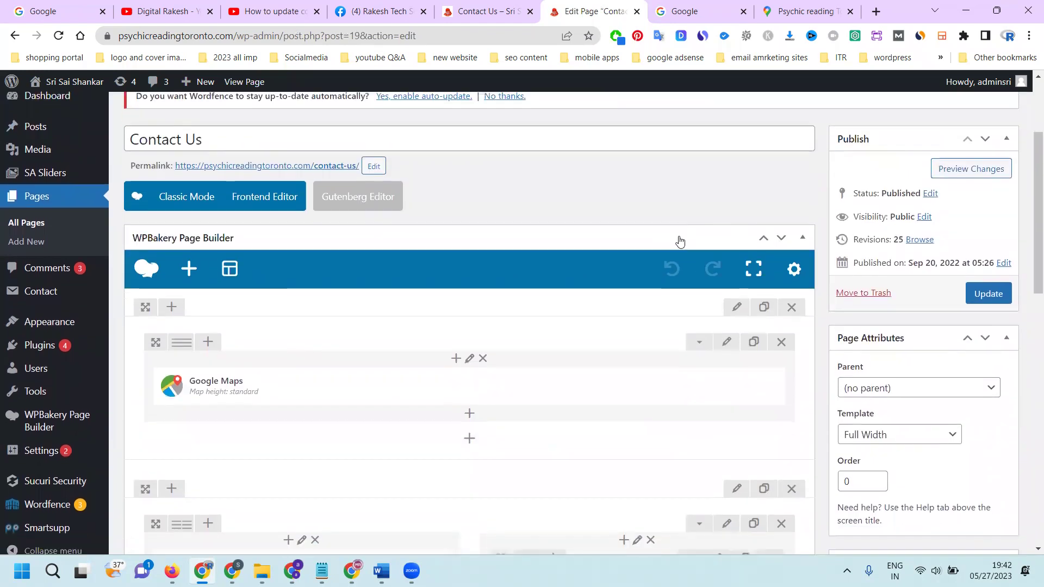
scroll(680, 242, "down", 5)
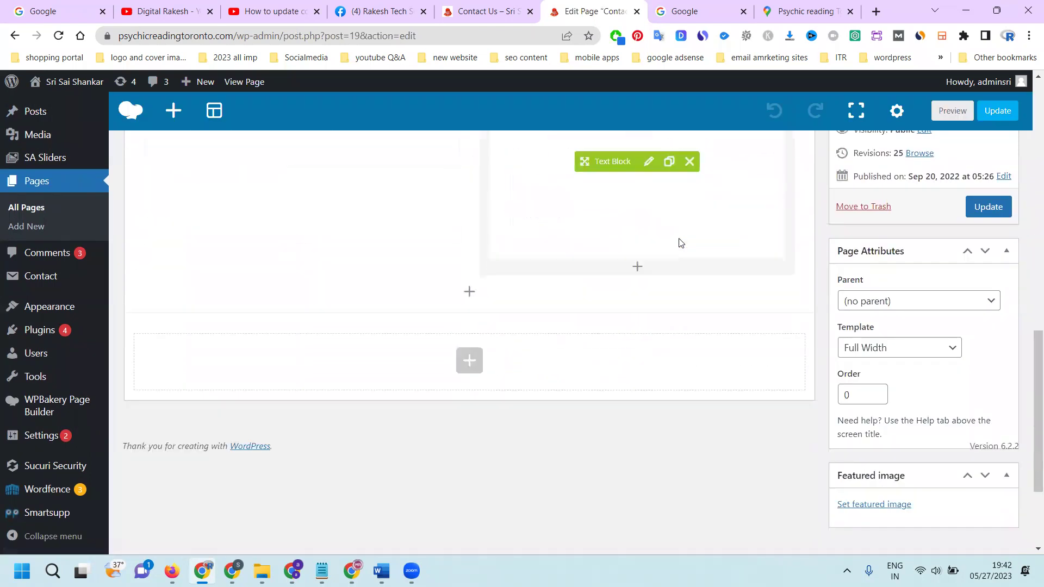
scroll(679, 243, "up", 3)
scroll(680, 243, "up", 6)
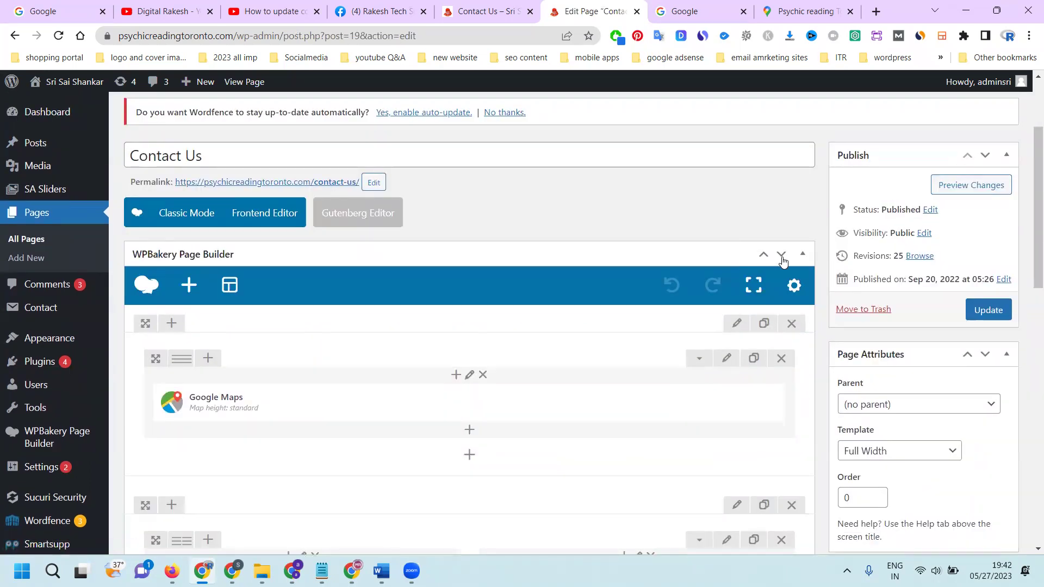
Step: Open the settings of the Connect On Phone text block
left_click(803, 255)
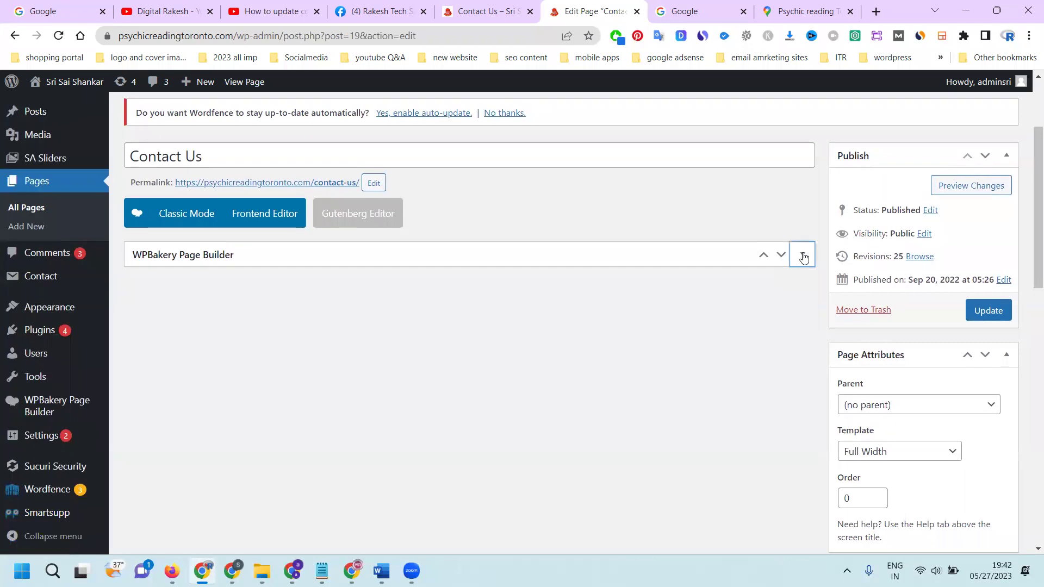
left_click(802, 256)
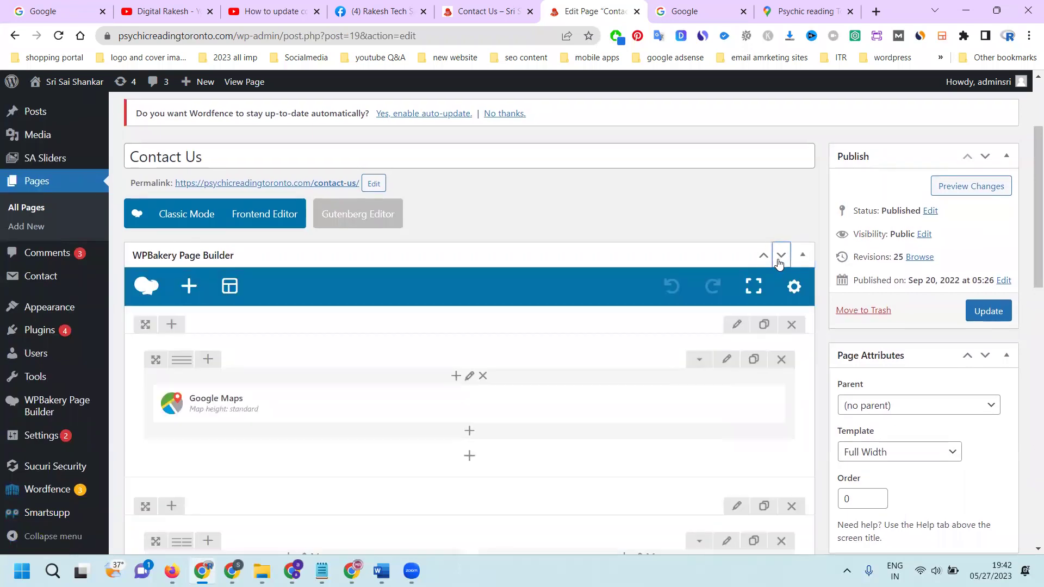
left_click(780, 257)
scroll(672, 193, "down", 7)
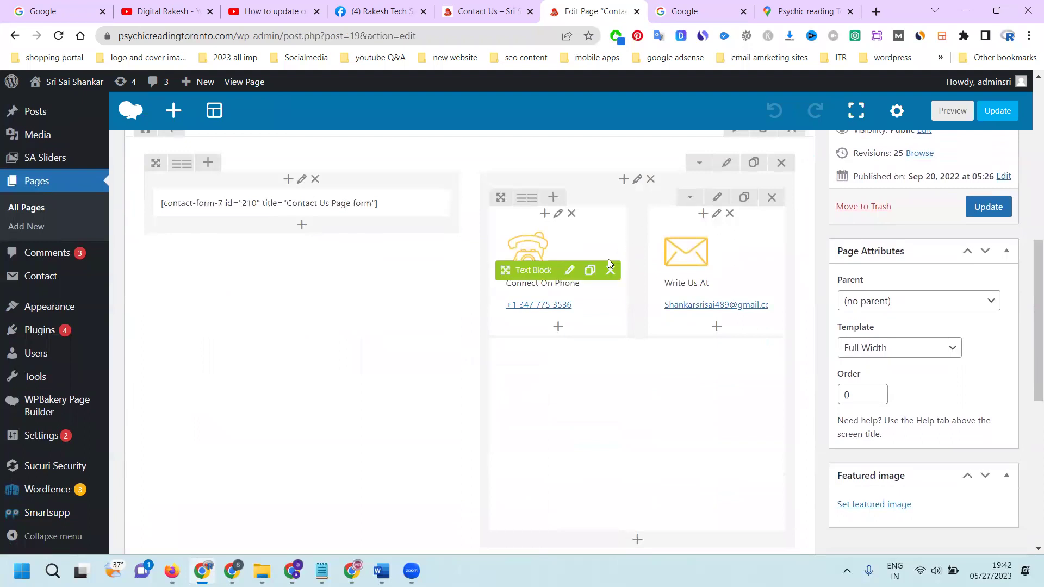
left_click(568, 270)
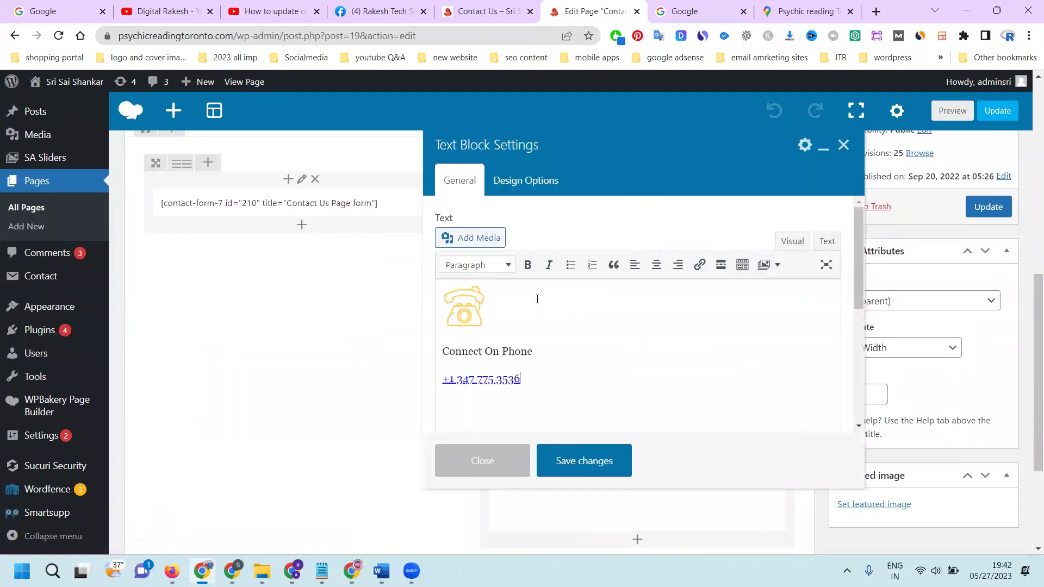
Step: Select the phone number and open its link address for editing
left_click(525, 376)
left_click_drag(525, 376, 462, 382)
left_click(534, 402)
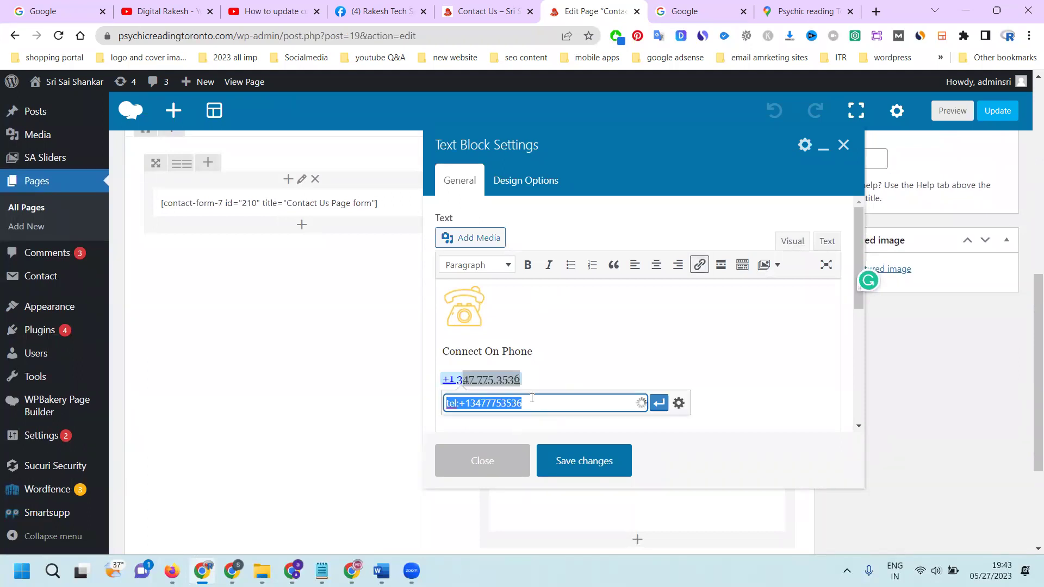
left_click(524, 402)
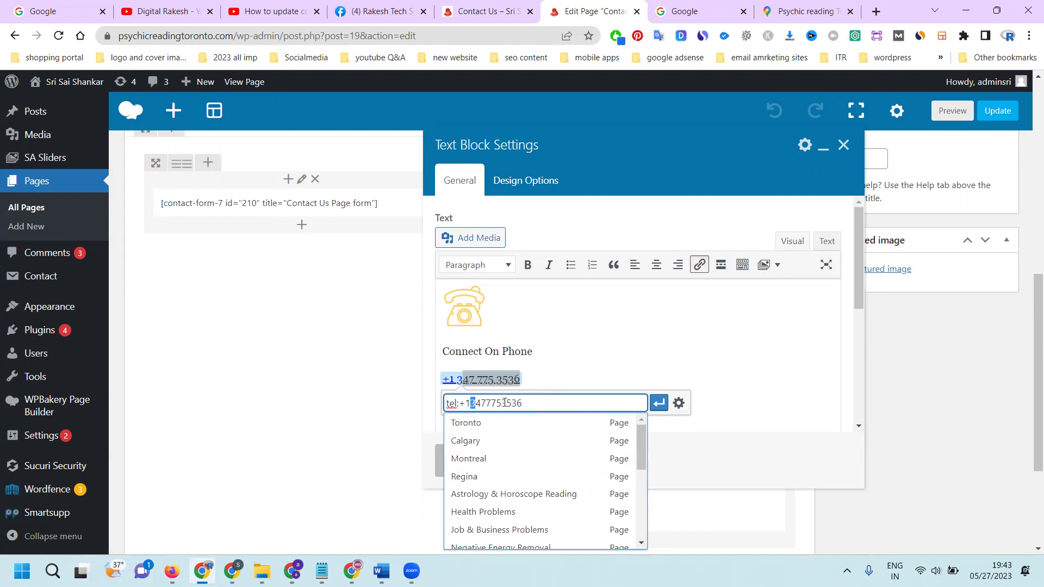
left_click_drag(504, 402, 537, 404)
key("BackSpace")
key("alt+Tab")
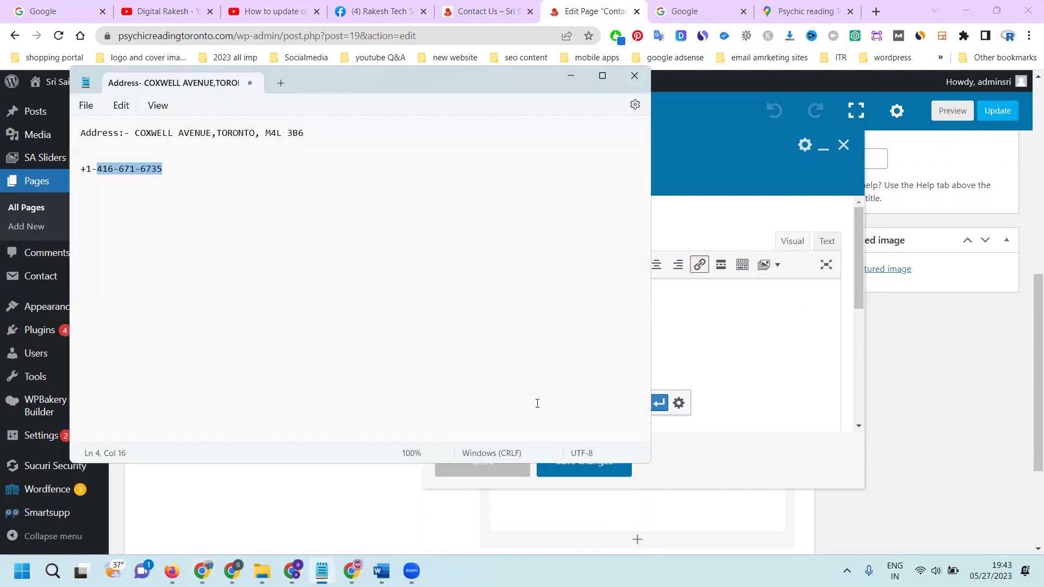
key("alt+Tab")
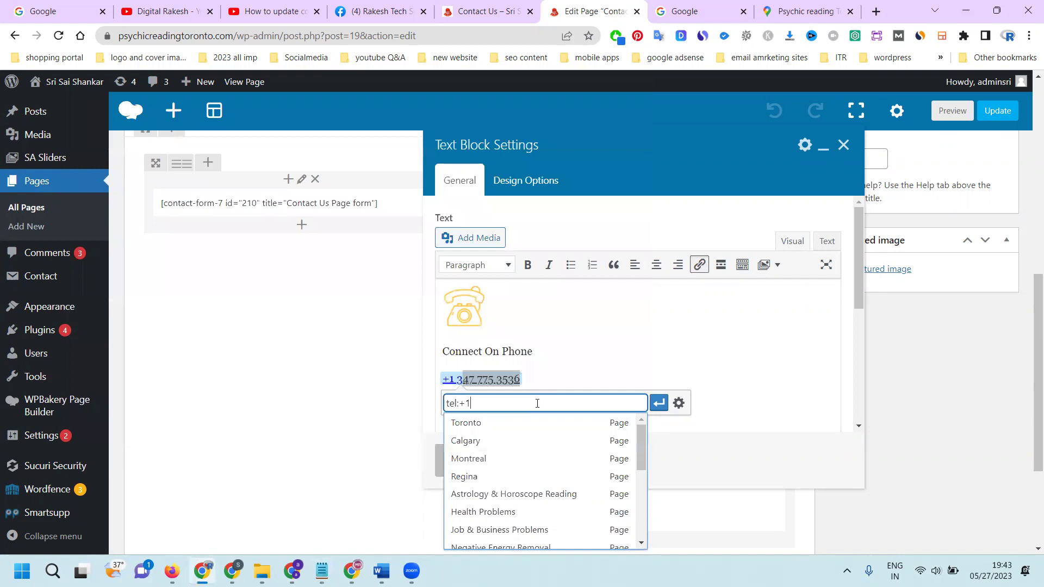
type("-")
key("ctrl+v")
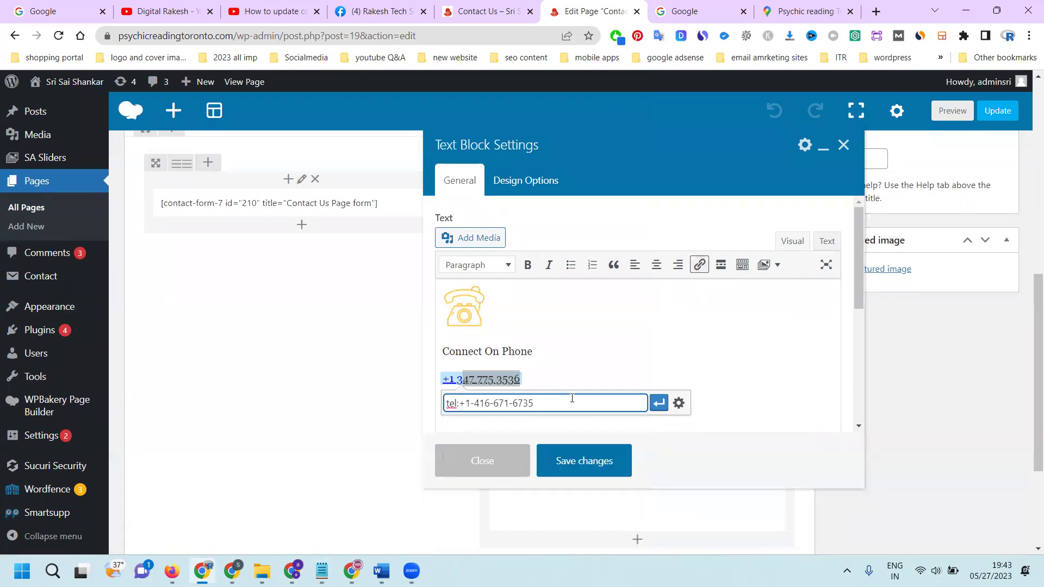
left_click(658, 403)
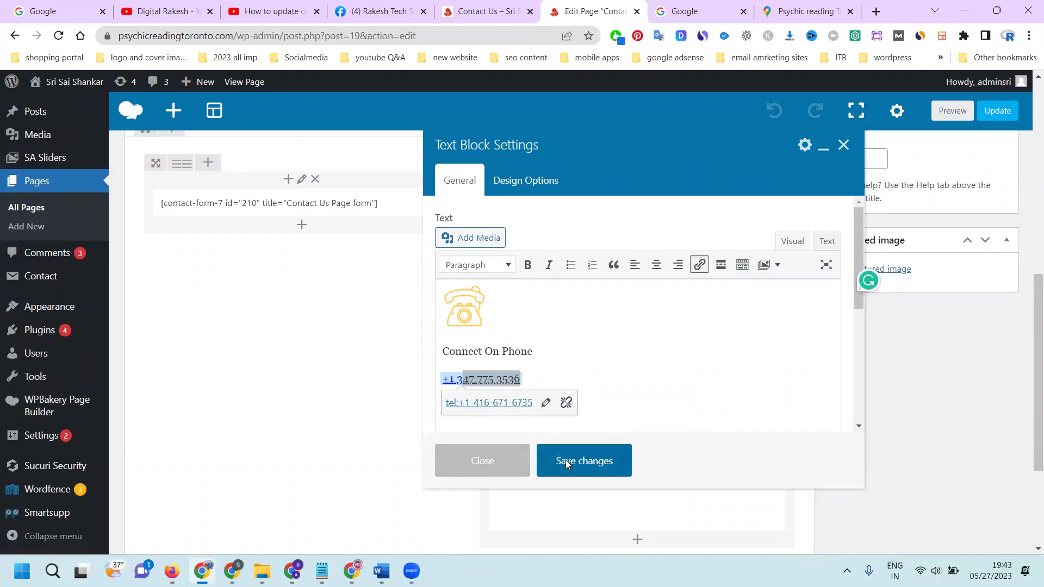
left_click(565, 462)
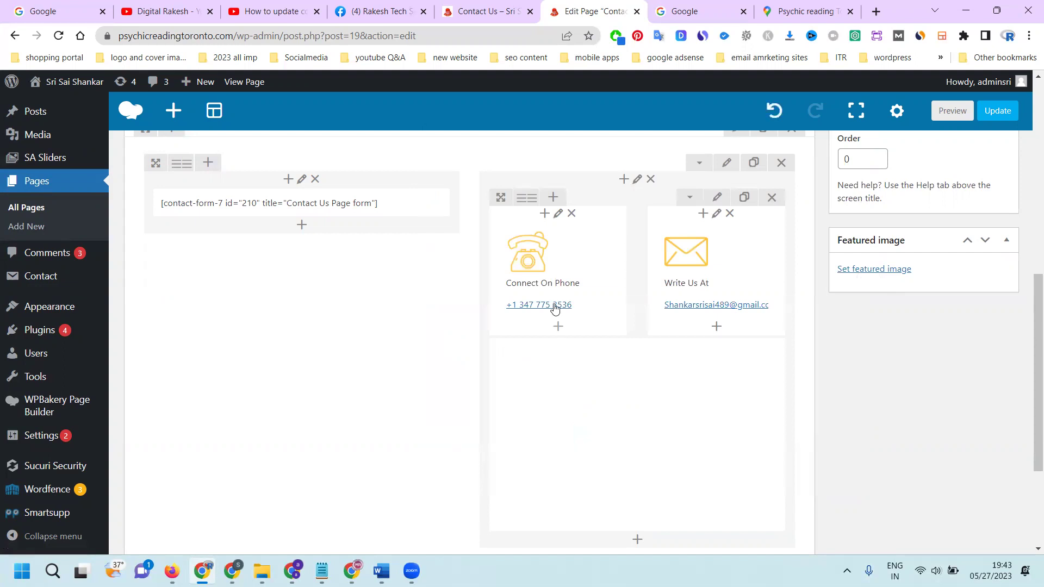
Step: Test the phone link in the editor and on the reloaded live Contact Us page, dismissing the app prompts
left_click(525, 303)
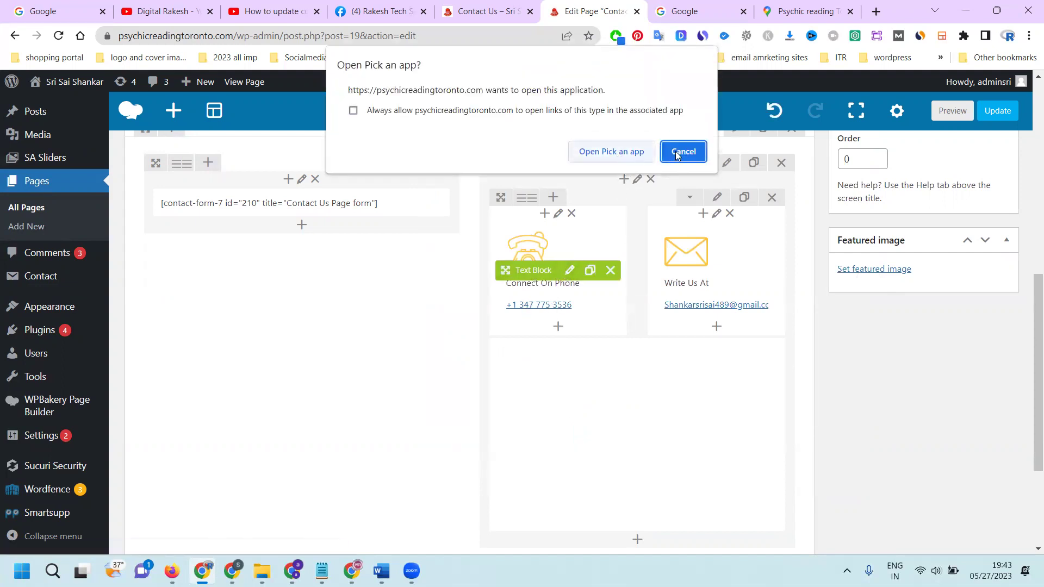
left_click(614, 153)
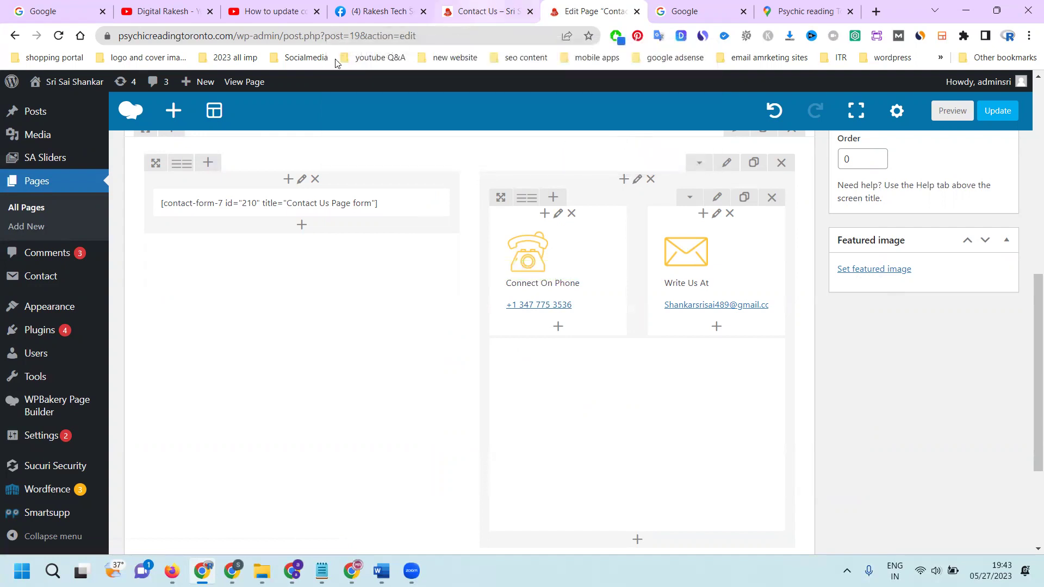
left_click(481, 13)
left_click(57, 34)
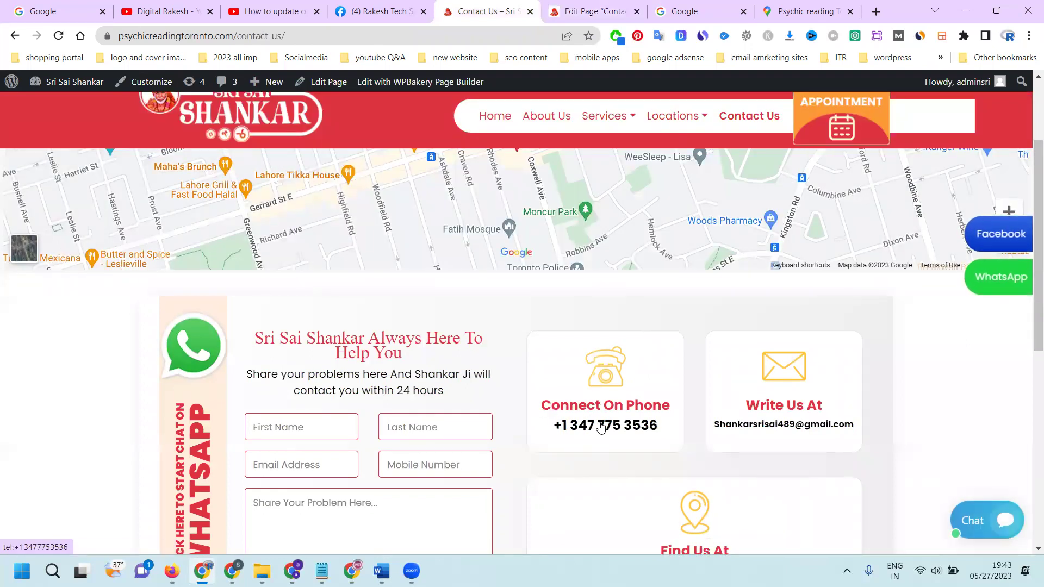
left_click(586, 428)
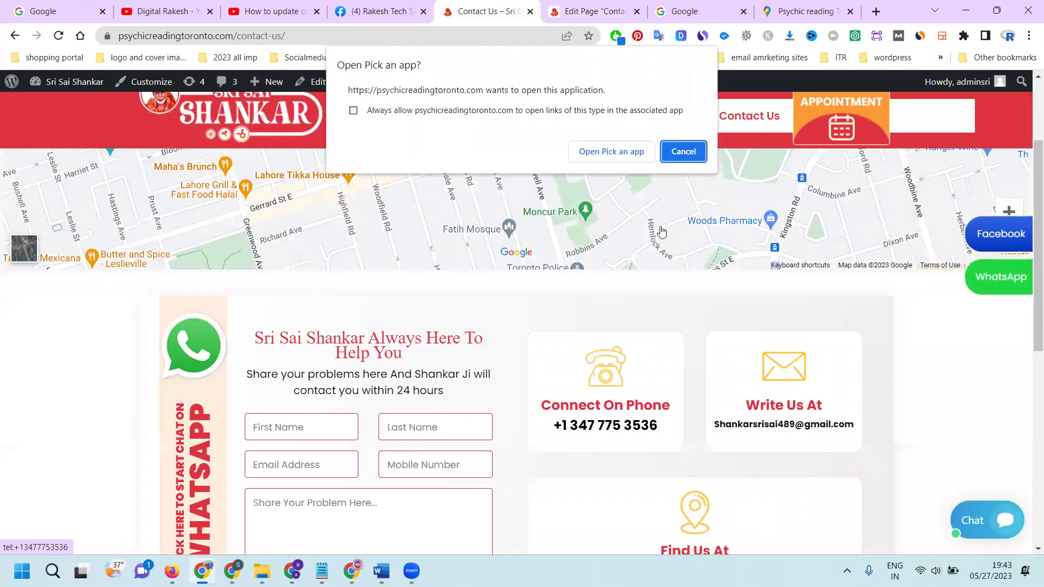
left_click(683, 152)
Step: Retest the phone link in the editor, then open the Connect On Phone text block settings
left_click(602, 4)
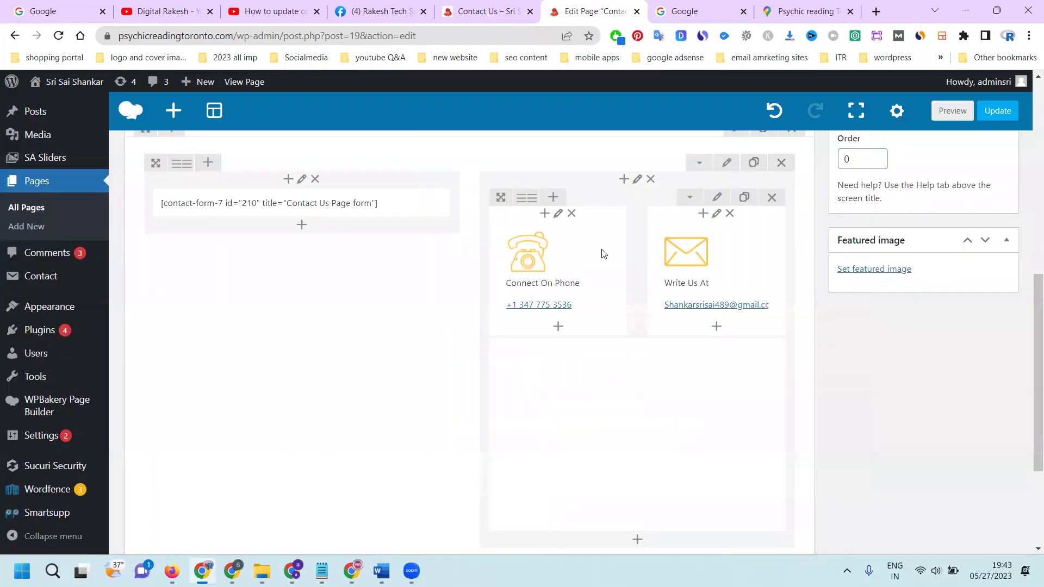
left_click(555, 312)
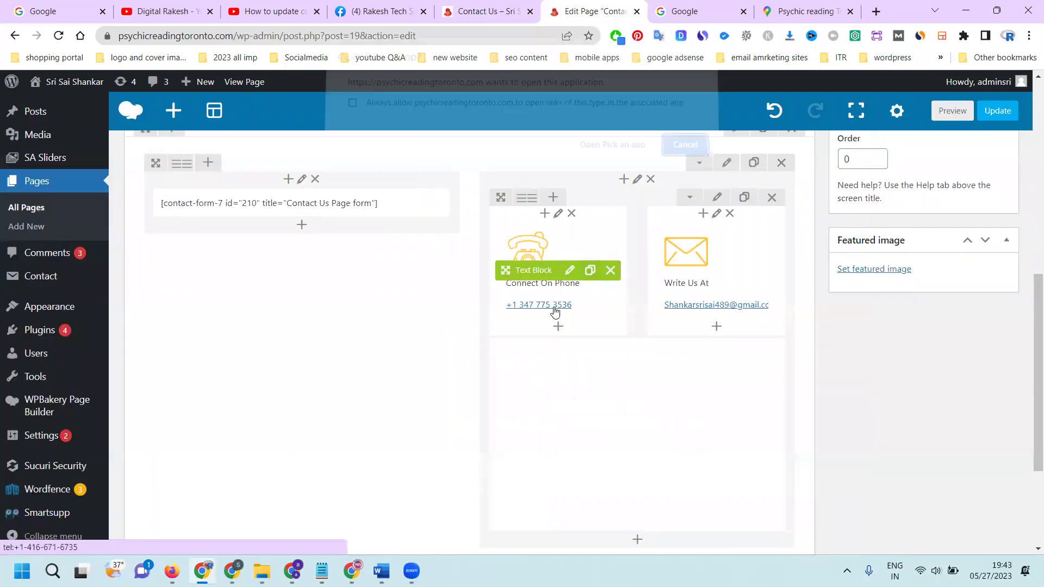
left_click(680, 147)
left_click(570, 271)
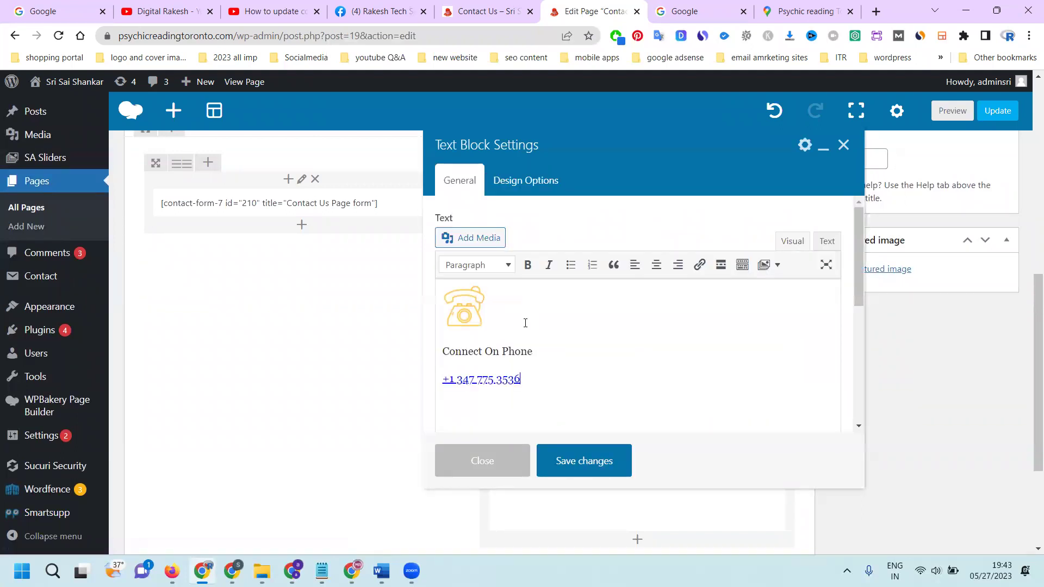
left_click(520, 380)
key("BackSpace")
key("BackSpace")
key("BackSpace")
key("BackSpace")
key("BackSpace")
key("BackSpace")
key("BackSpace")
key("BackSpace")
key("BackSpace")
key("BackSpace")
key("BackSpace")
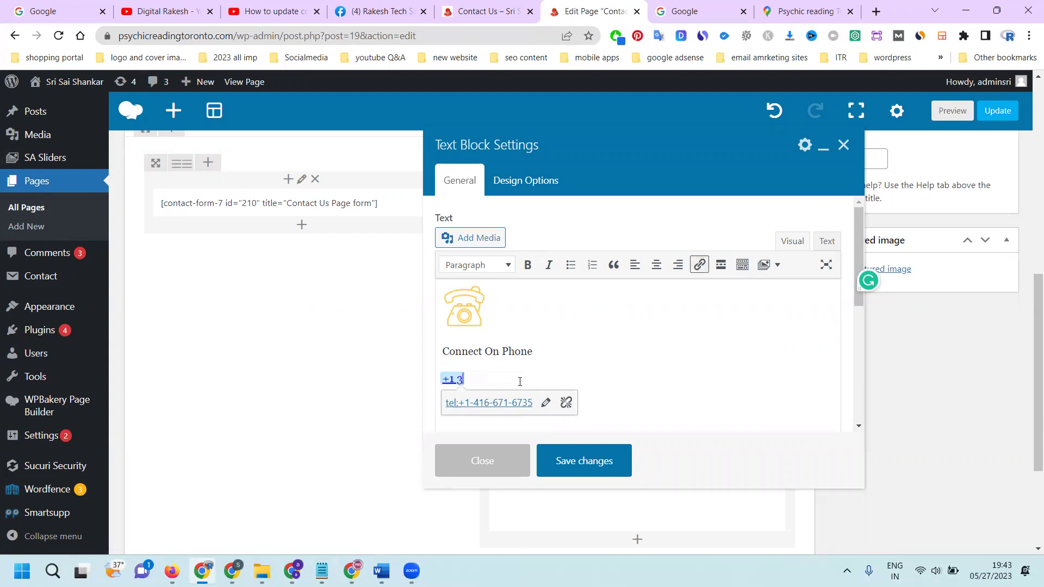
key("ctrl+v")
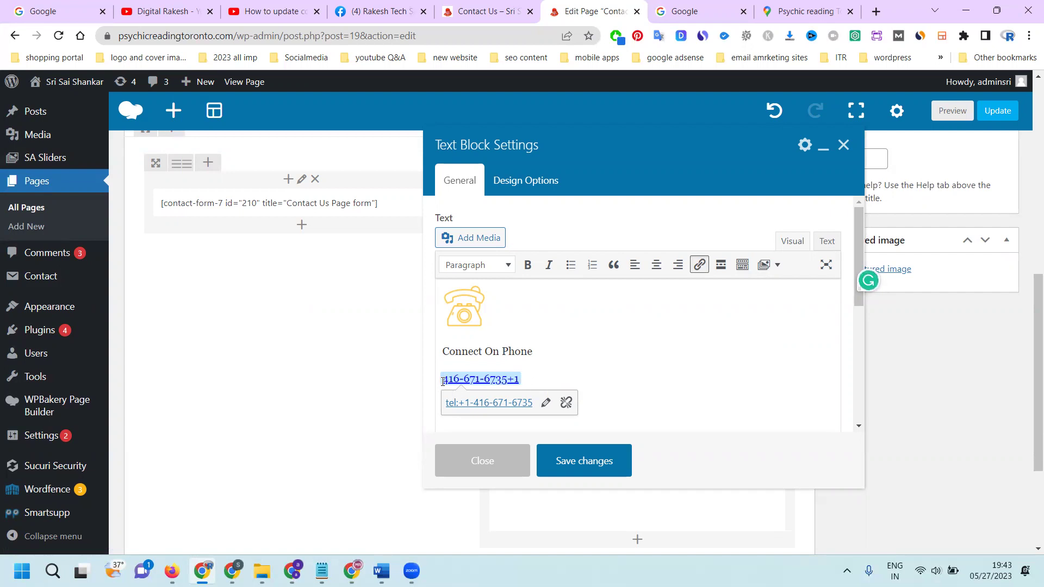
type("+1-")
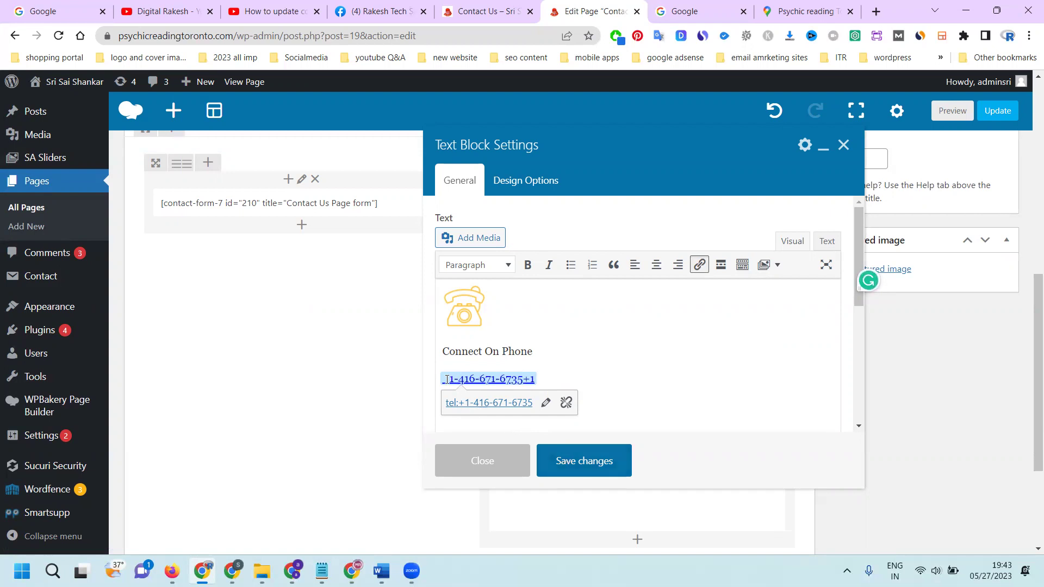
type("+")
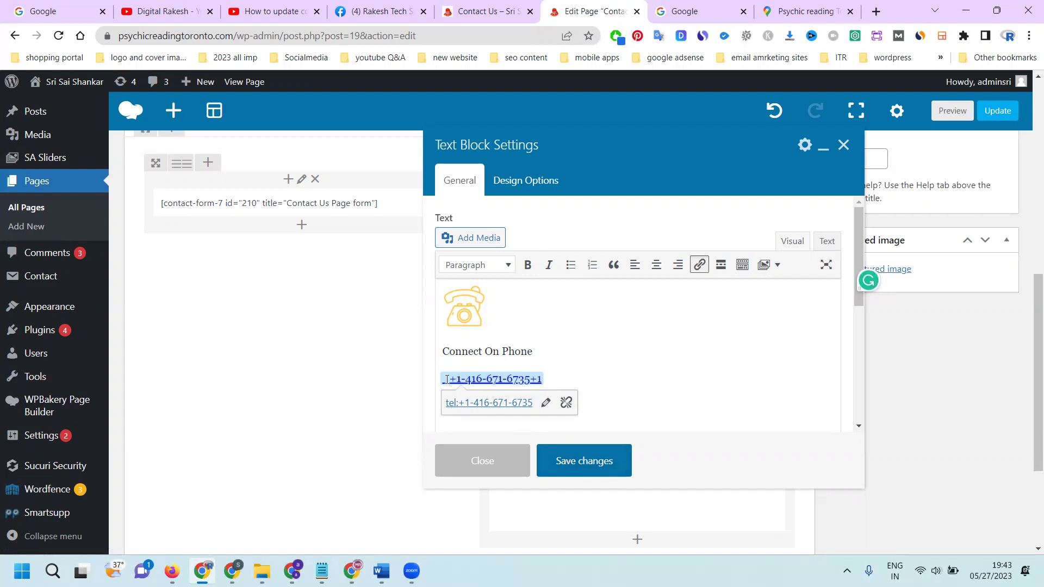
left_click(578, 466)
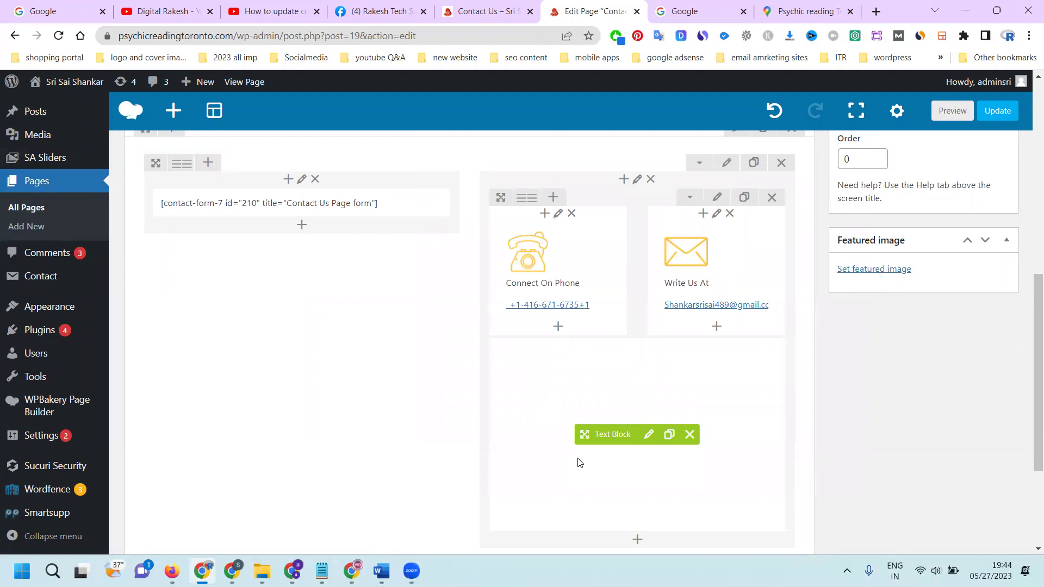
Step: Reopen the phone block and delete the leftover characters after 6735
left_click(559, 286)
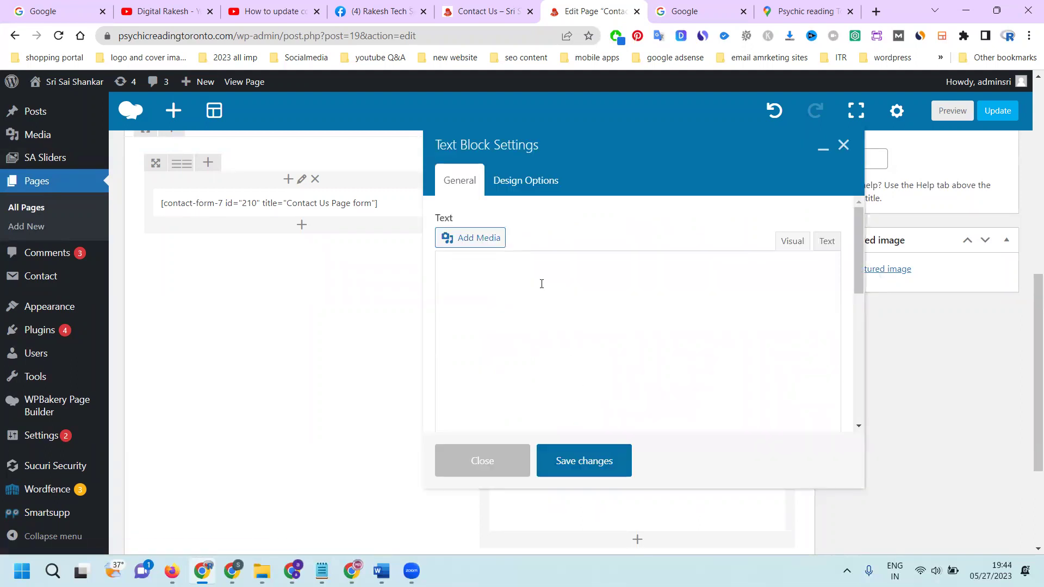
left_click(541, 380)
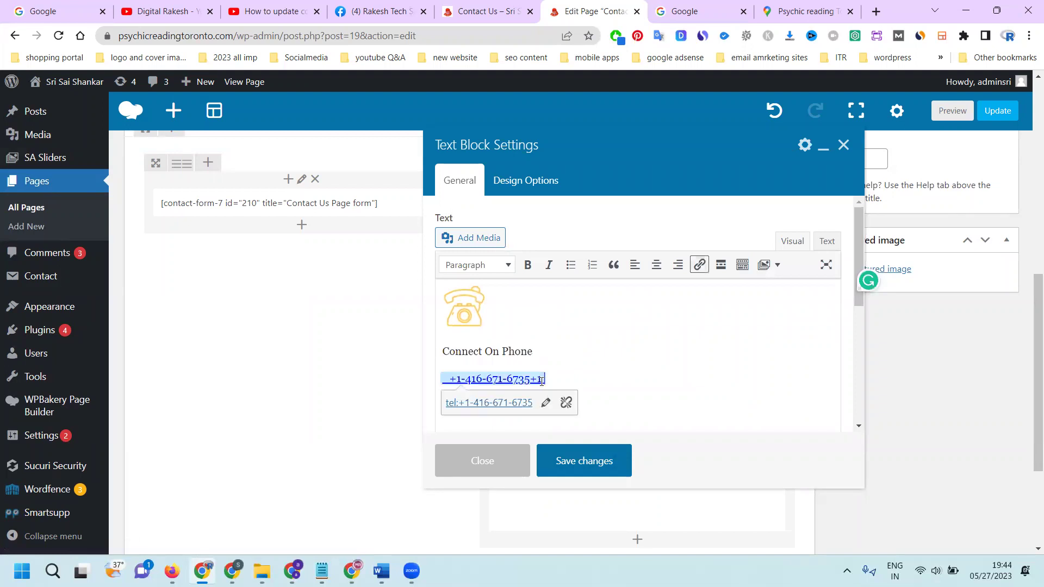
key("BackSpace")
left_click(572, 471)
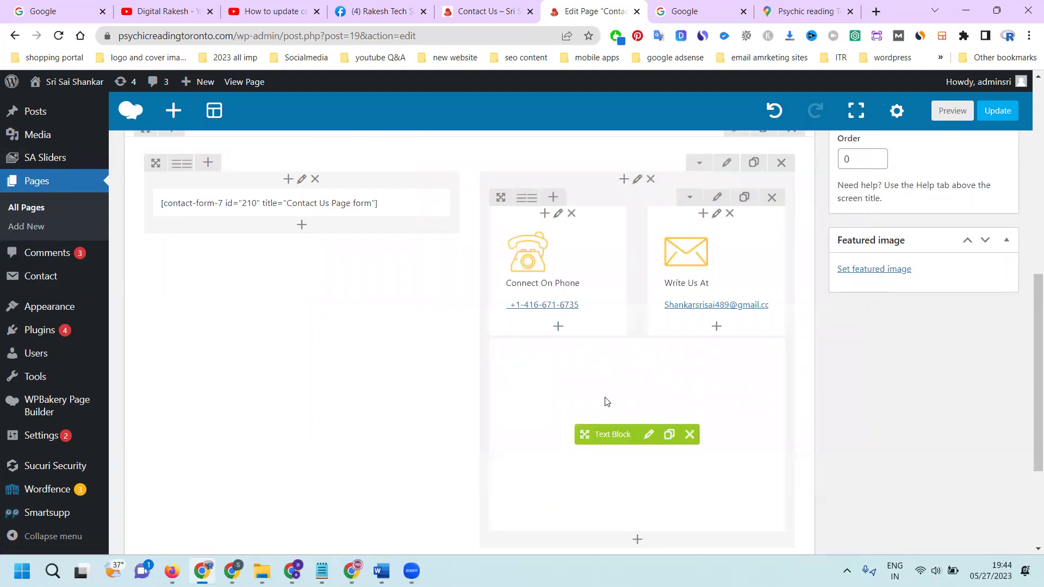
mouse_move(1002, 108)
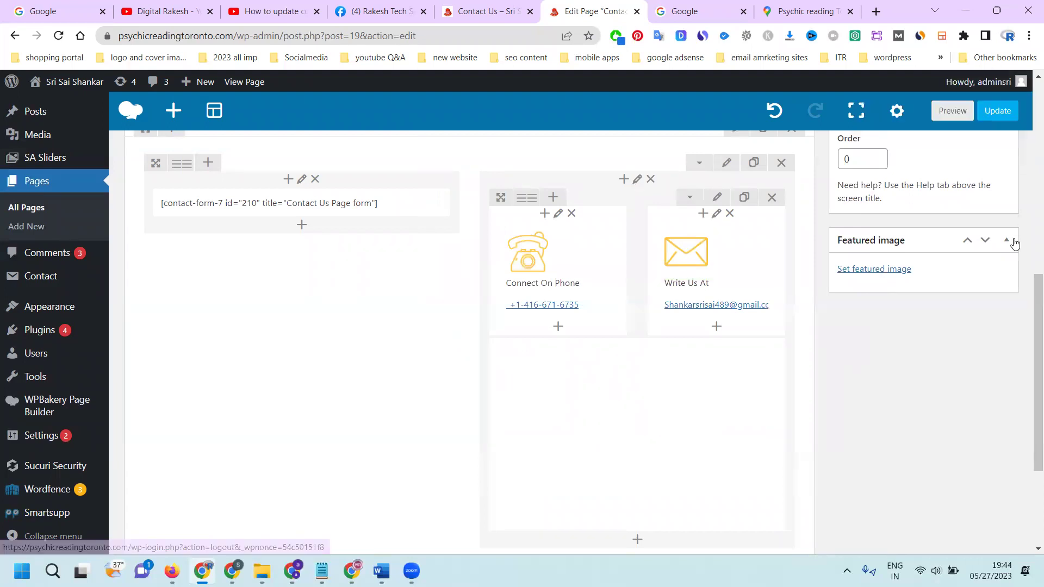
left_click(1006, 111)
left_click(484, 10)
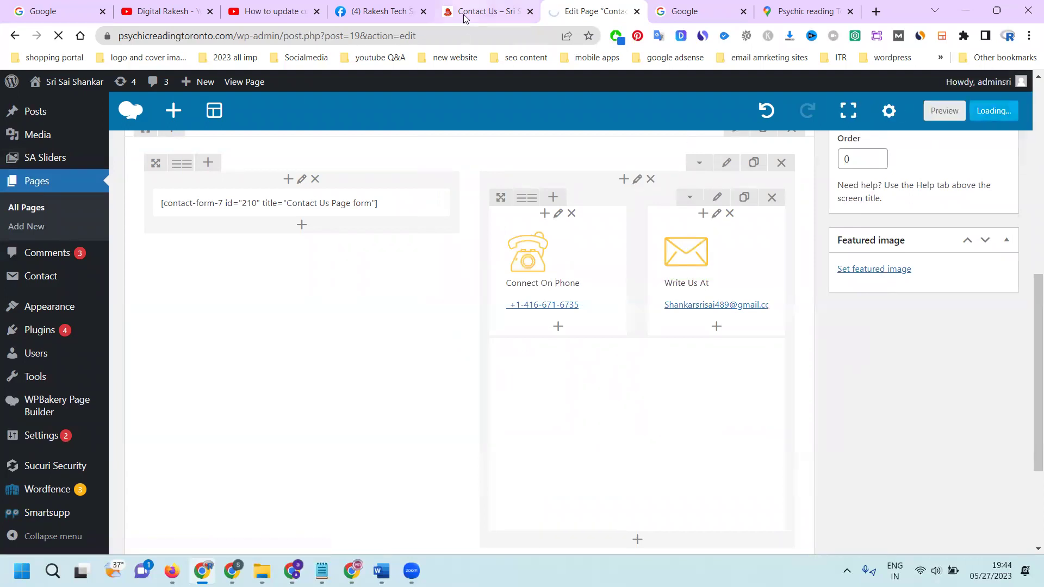
left_click(58, 36)
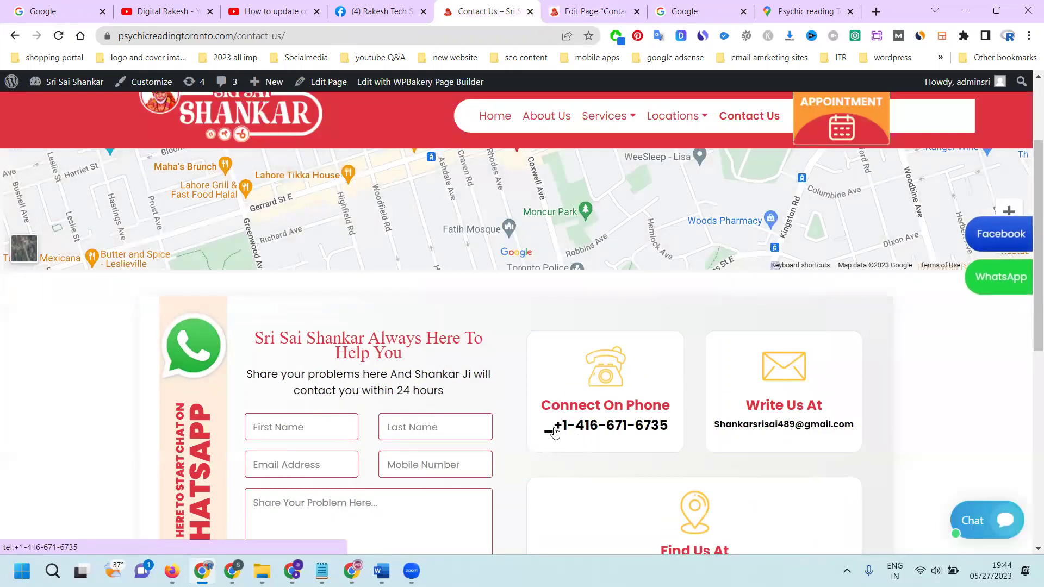
left_click(572, 11)
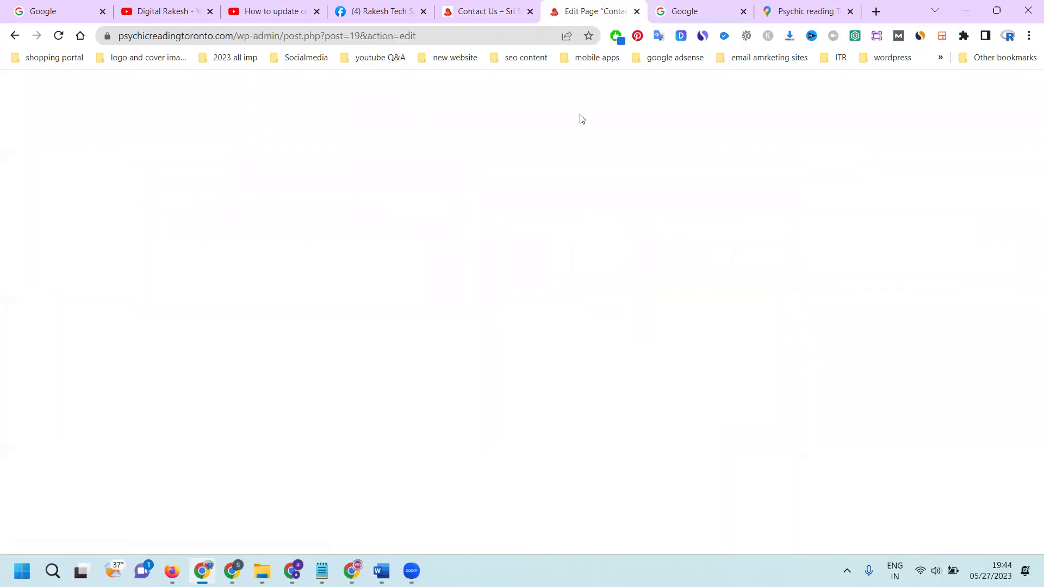
scroll(604, 370, "down", 5)
scroll(610, 357, "down", 3)
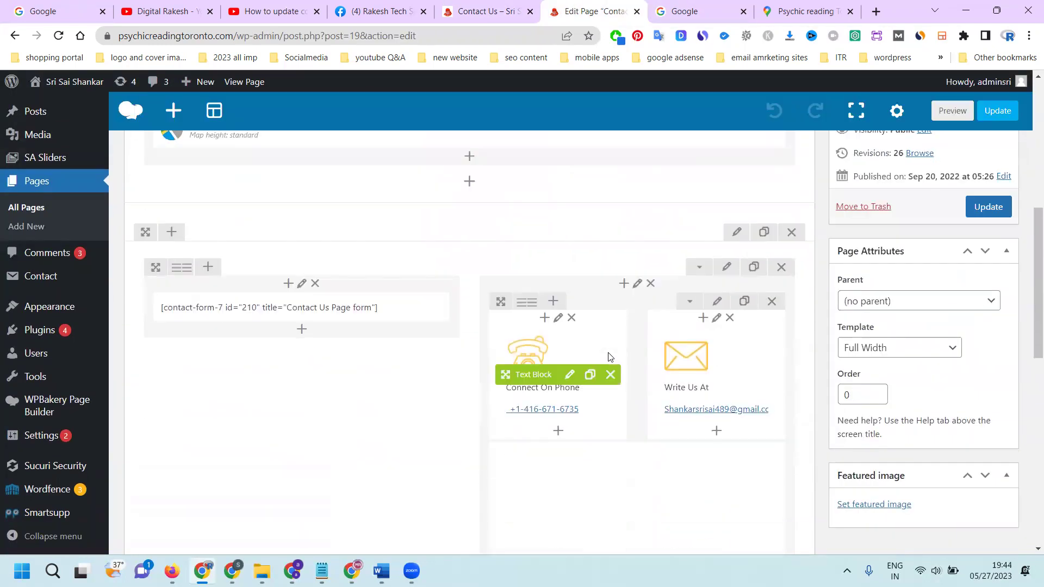
Step: Reopen the phone text block, remove the stray leading character and save it
left_click(570, 375)
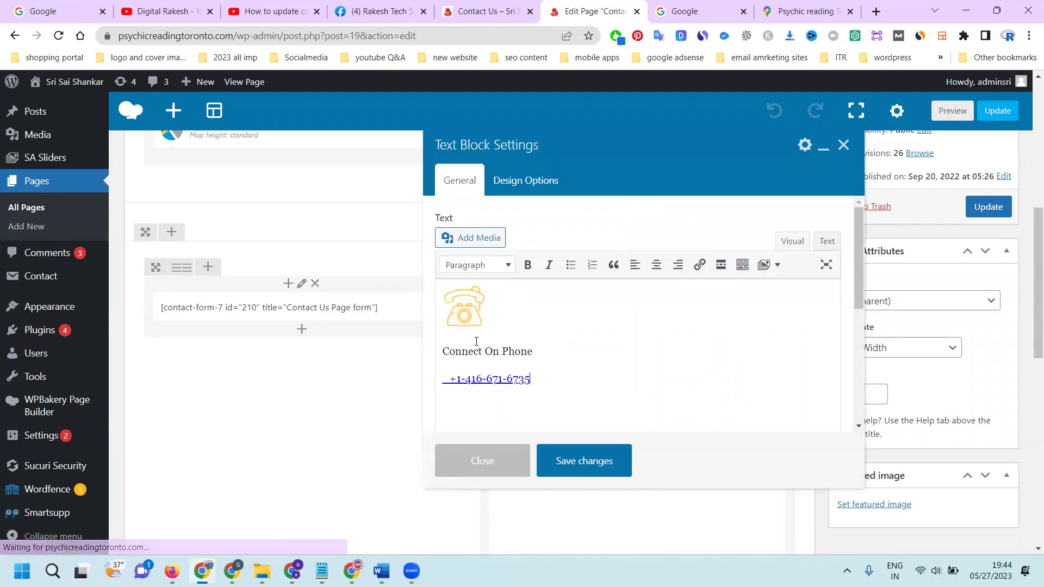
triple_click(451, 380)
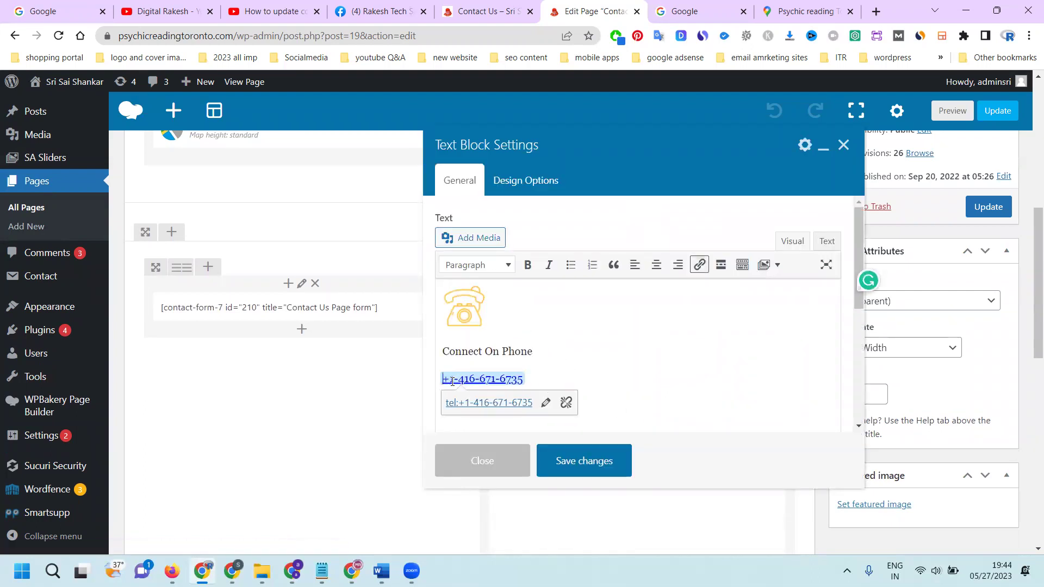
left_click(568, 461)
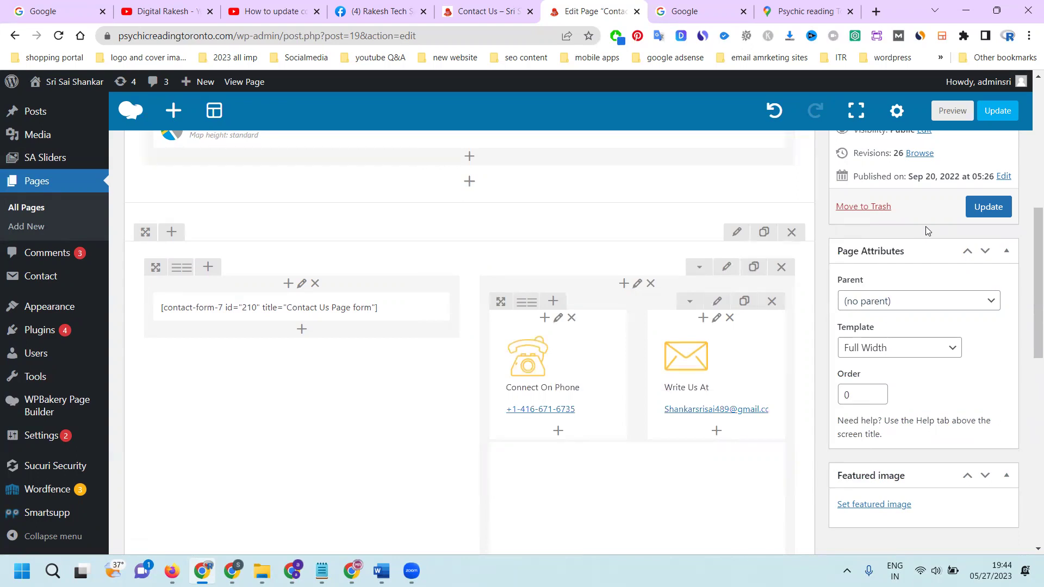
scroll(925, 227, "down", 1)
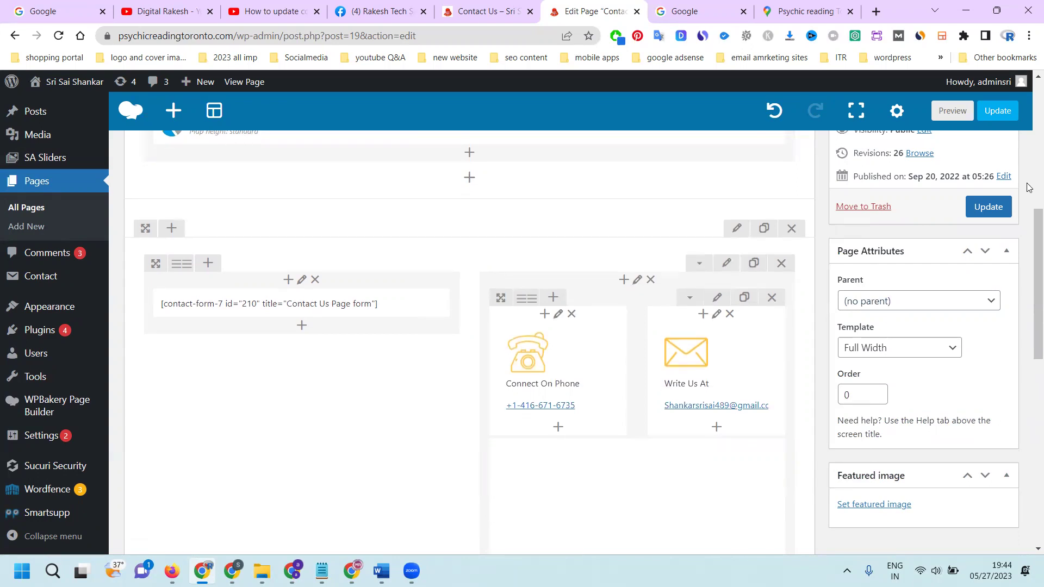
left_click(989, 208)
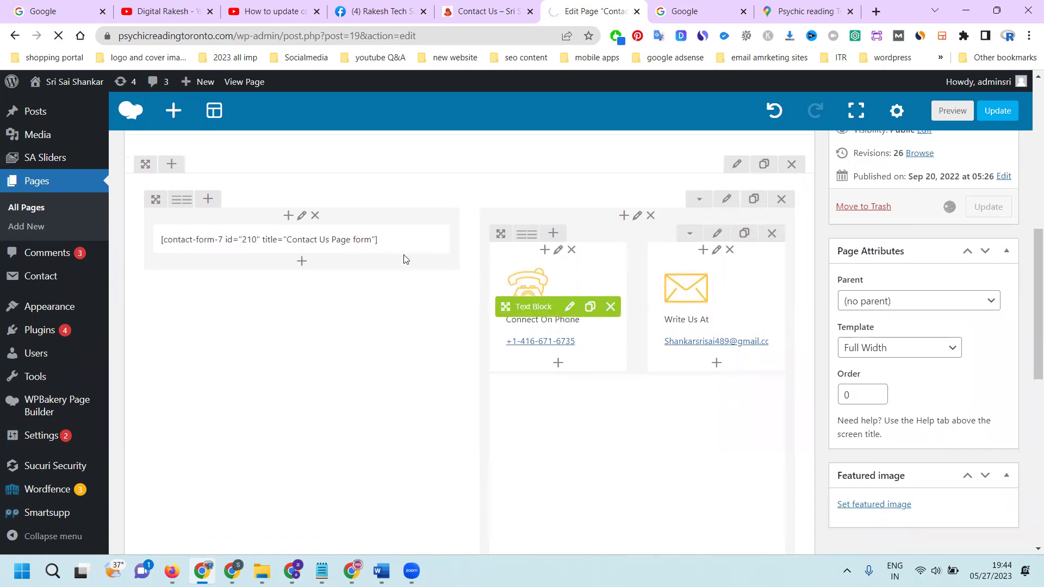
left_click(459, 7)
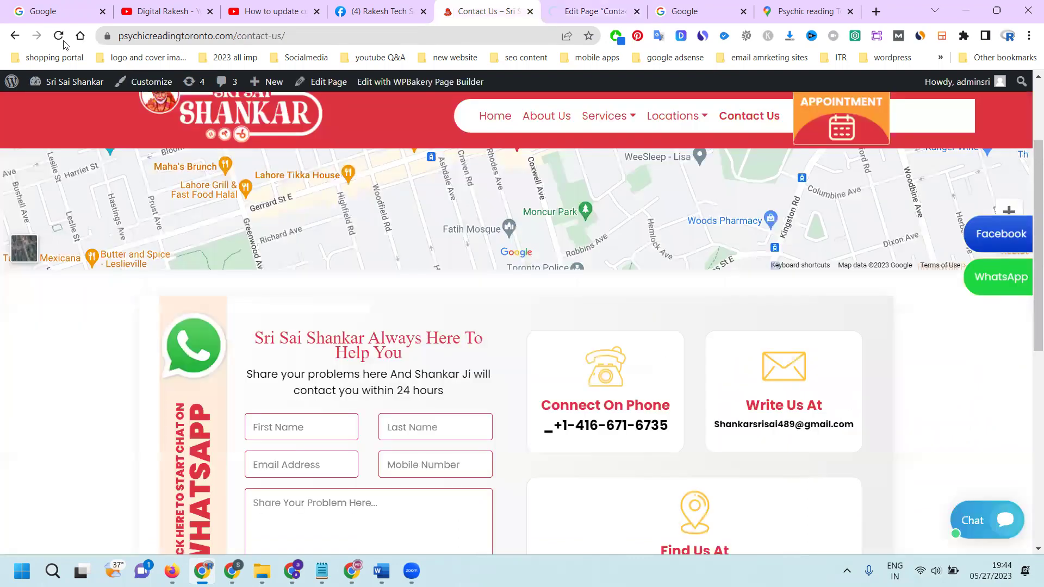
left_click(61, 38)
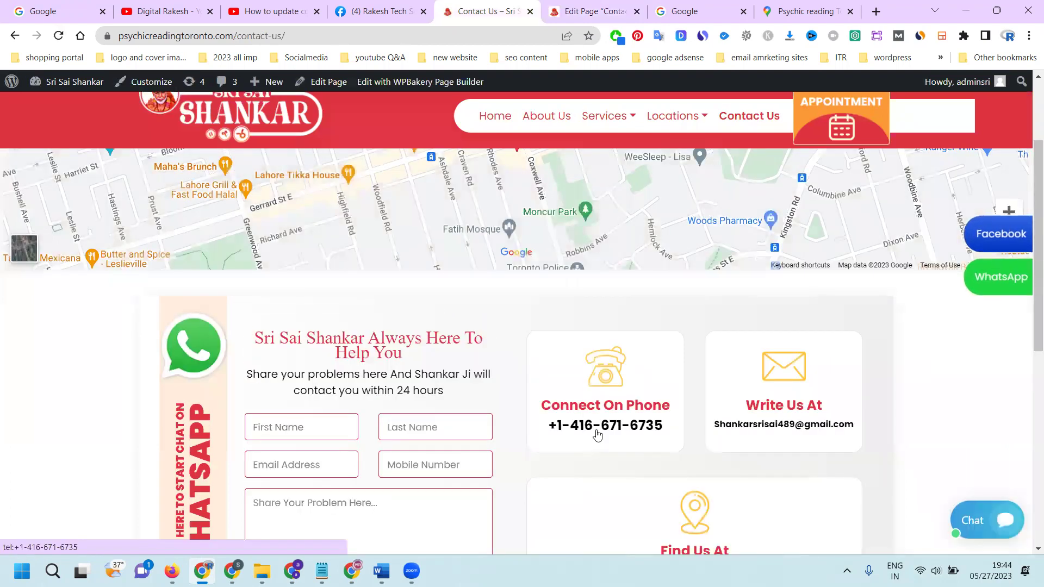
left_click(597, 434)
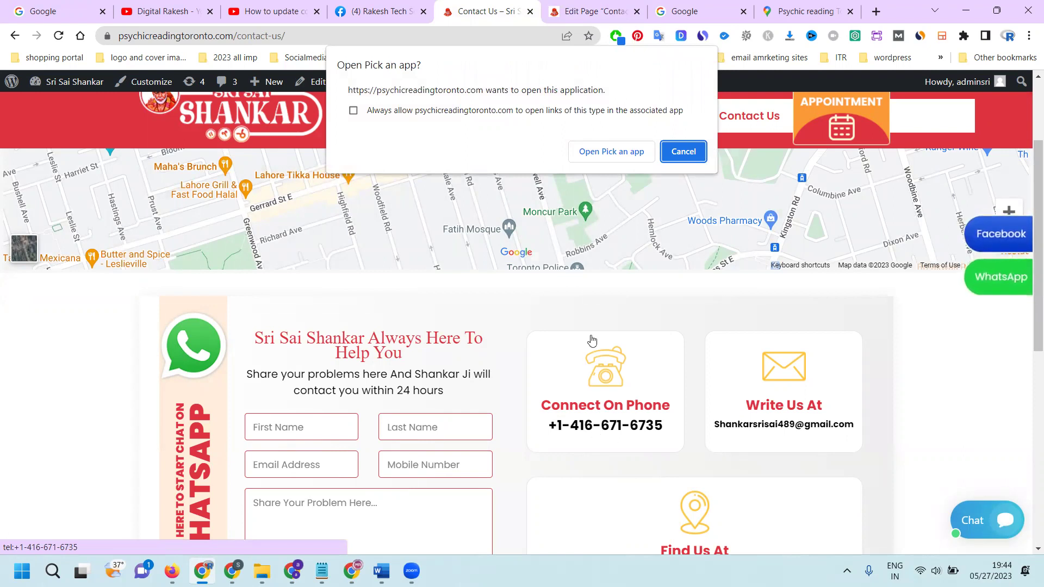
left_click(689, 152)
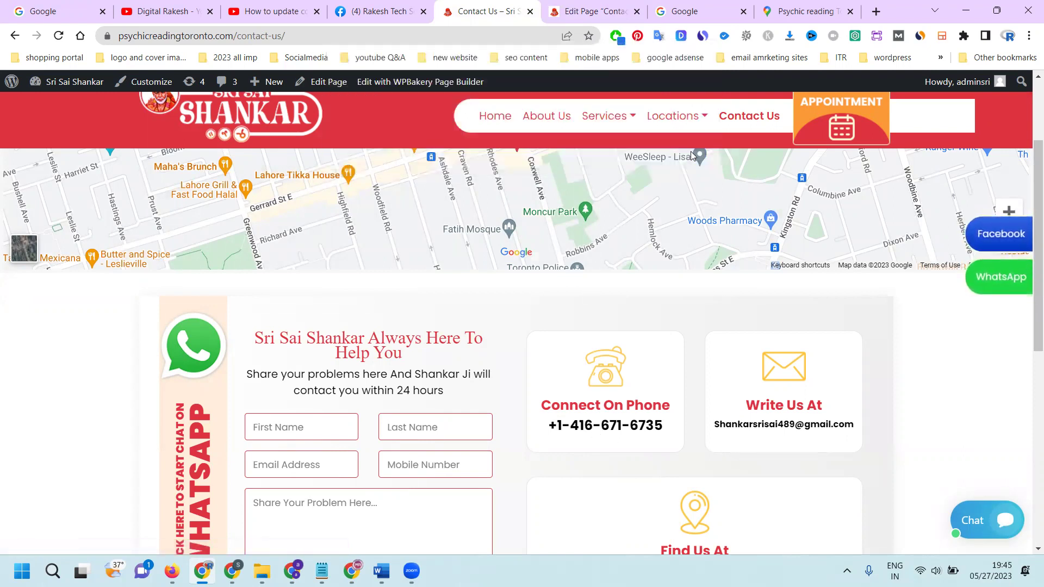
left_click(831, 126)
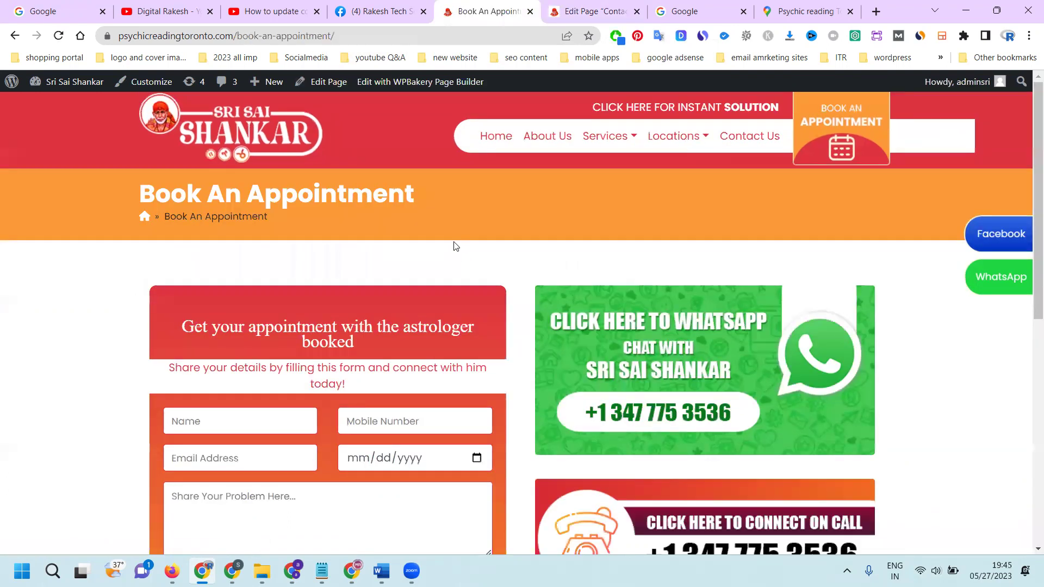
Step: Start saving the WhatsApp banner image as whatsapp-cta-image
scroll(487, 266, "down", 4)
right_click(653, 328)
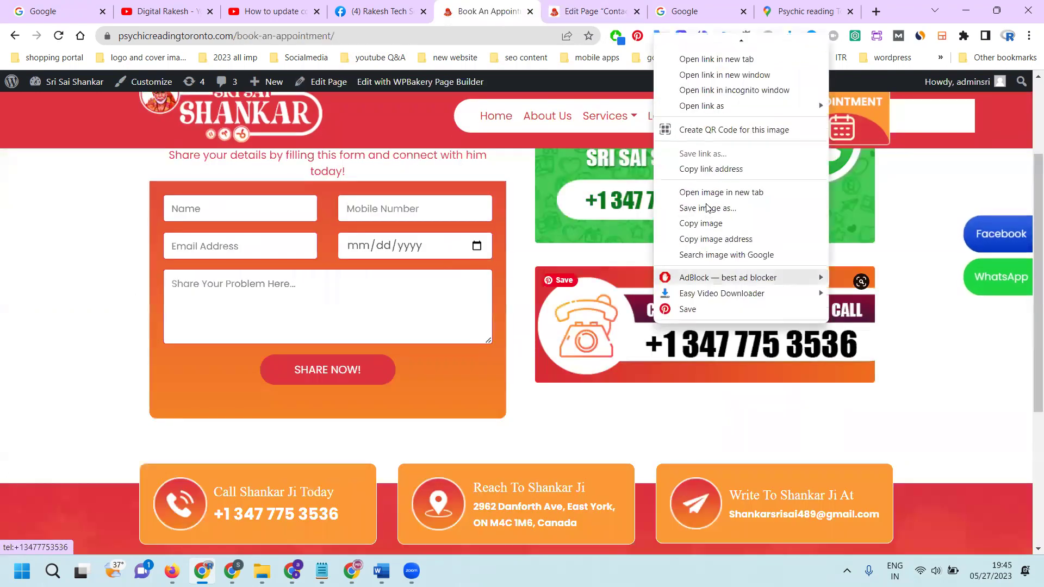
right_click(609, 203)
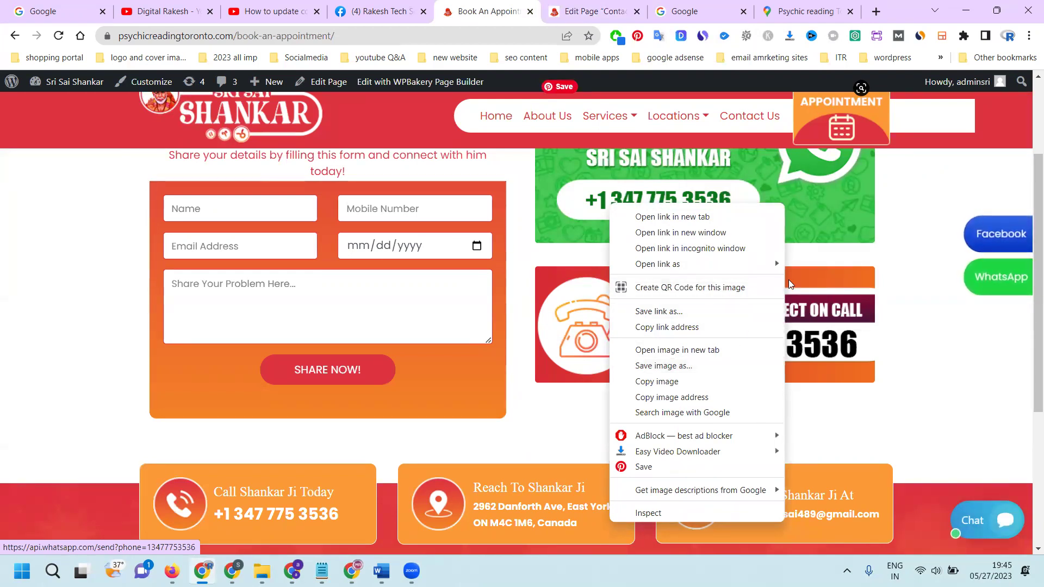
right_click(798, 208)
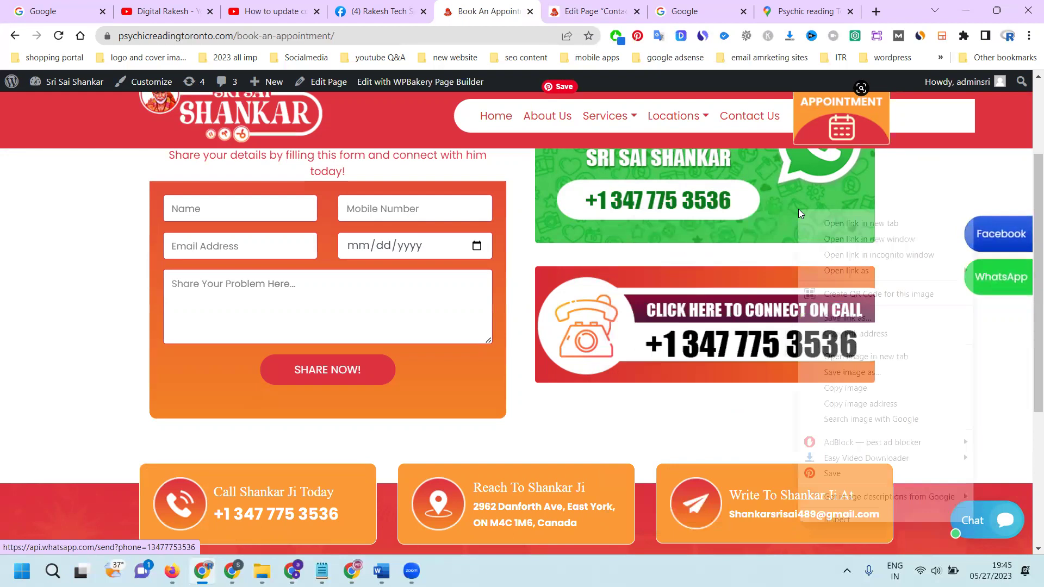
left_click(825, 372)
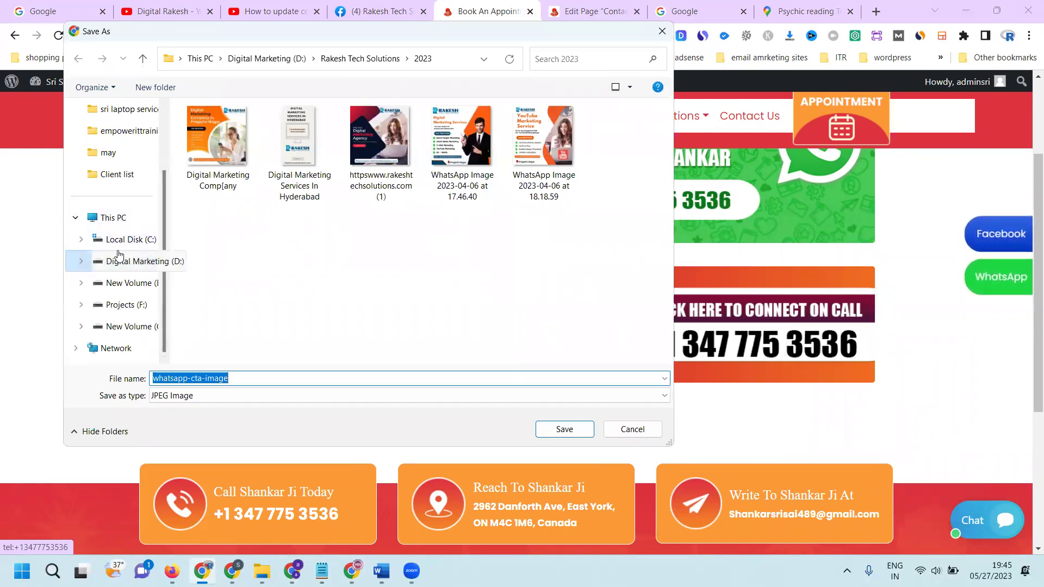
Step: Create a new folder 'mm' on the D: drive and save the WhatsApp image there
left_click(119, 254)
scroll(268, 259, "down", 5)
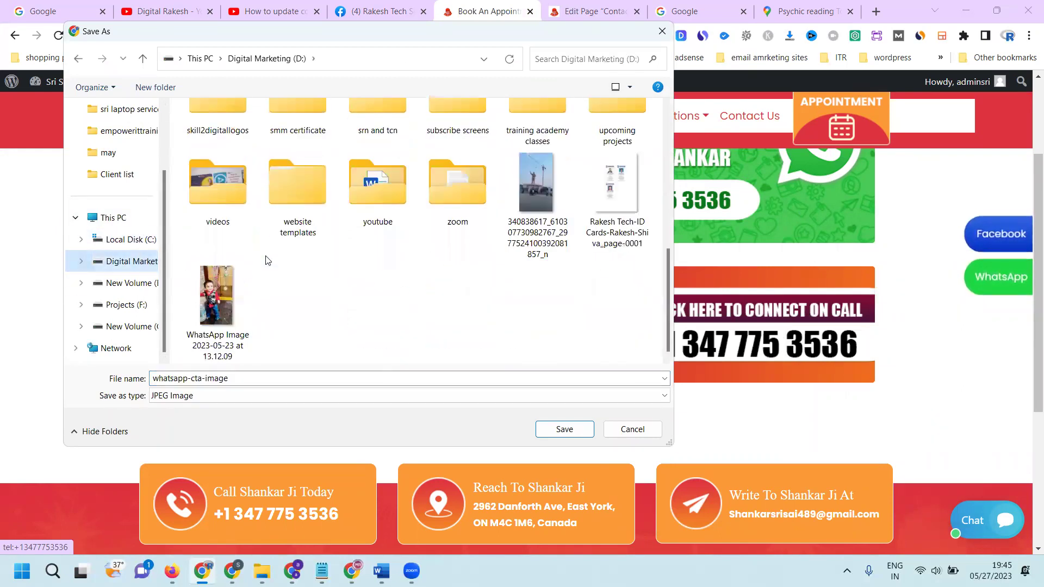
right_click(318, 292)
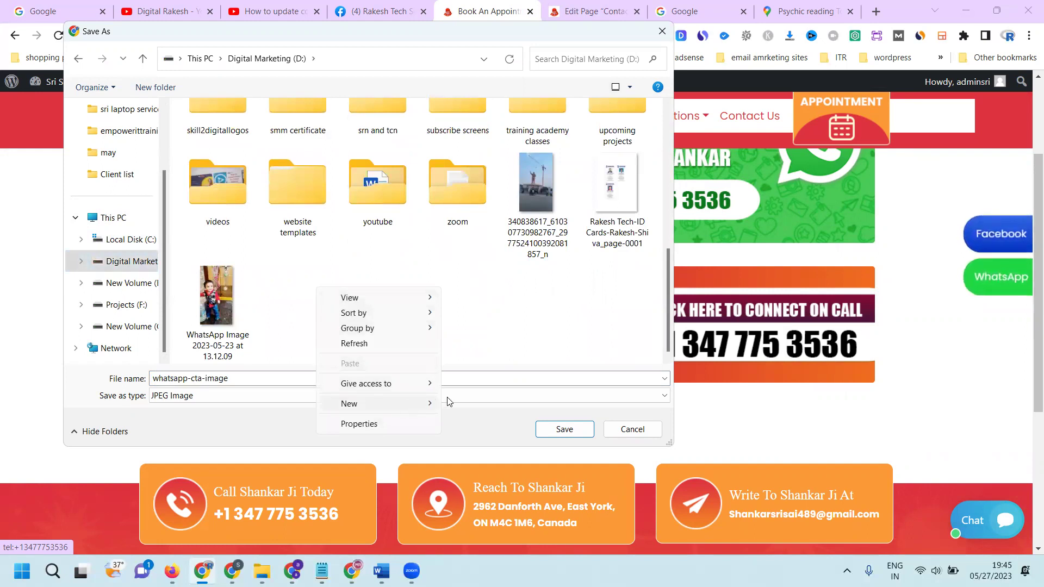
mouse_move(432, 403)
left_click(465, 405)
type("mm")
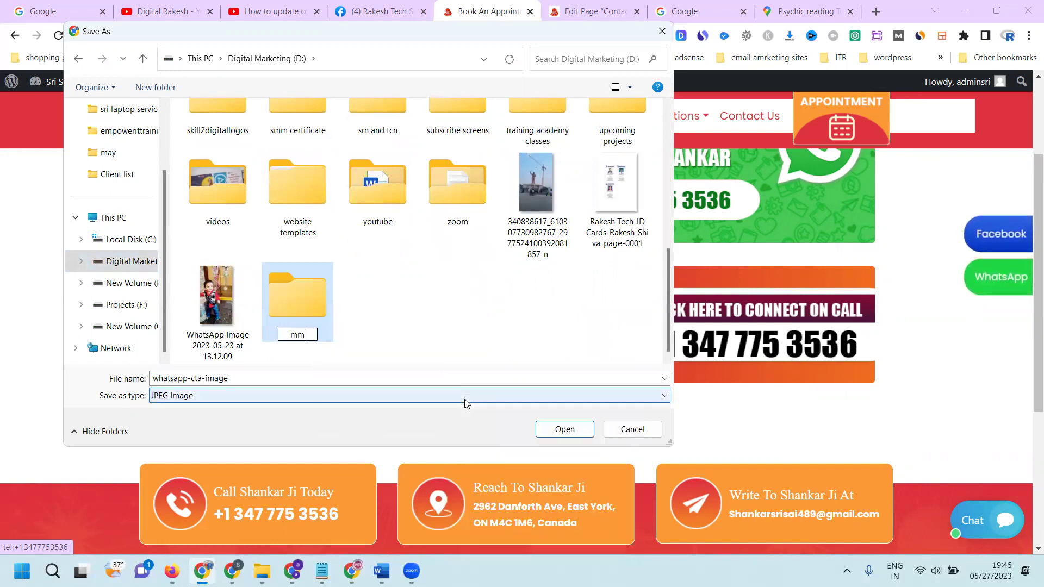
key("Return")
key("Return")
left_click(562, 429)
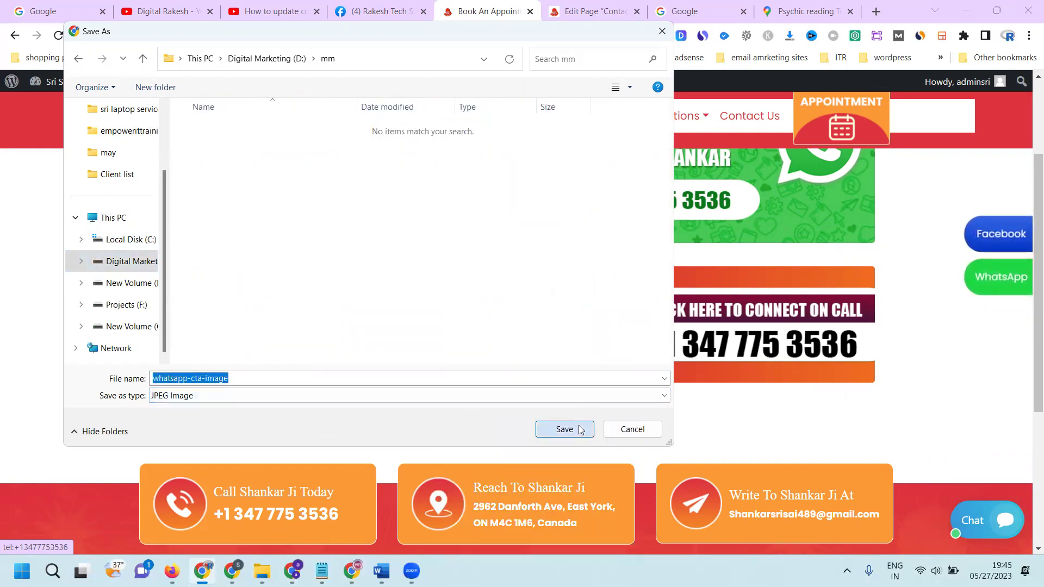
Step: Save the call banner image as call-cta-image in the mm folder
right_click(742, 320)
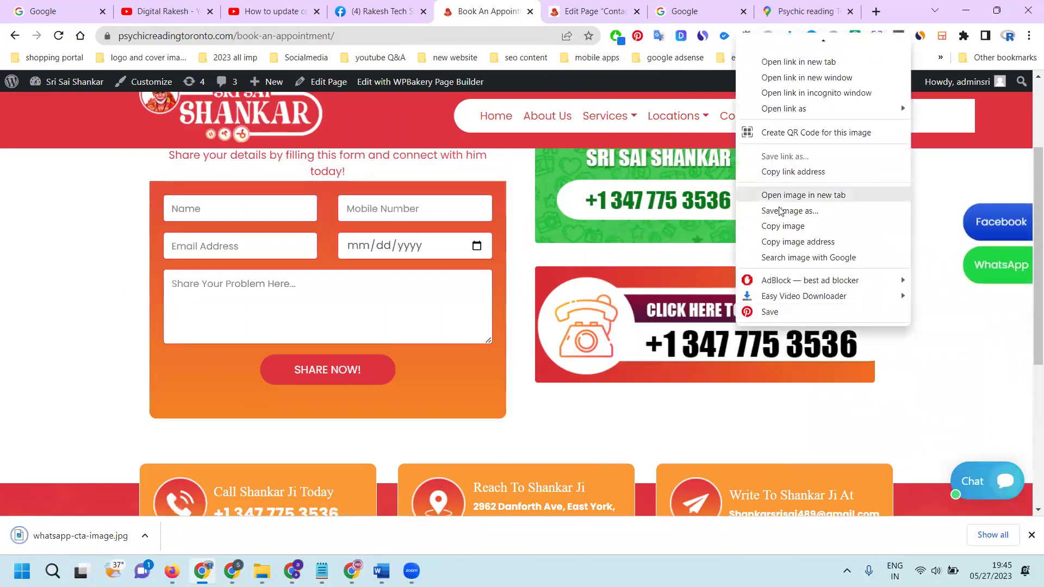
left_click(778, 212)
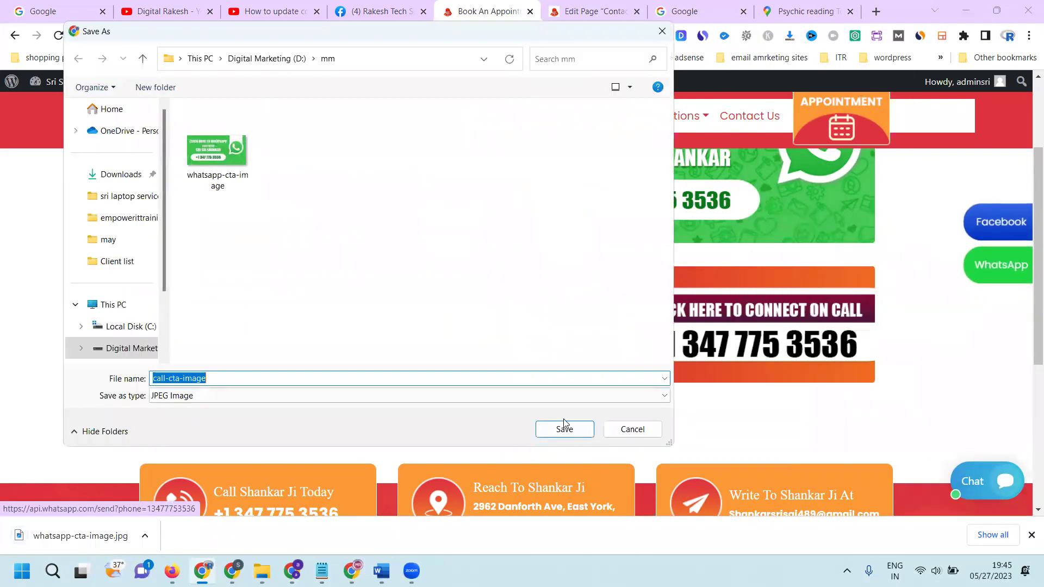
left_click(563, 430)
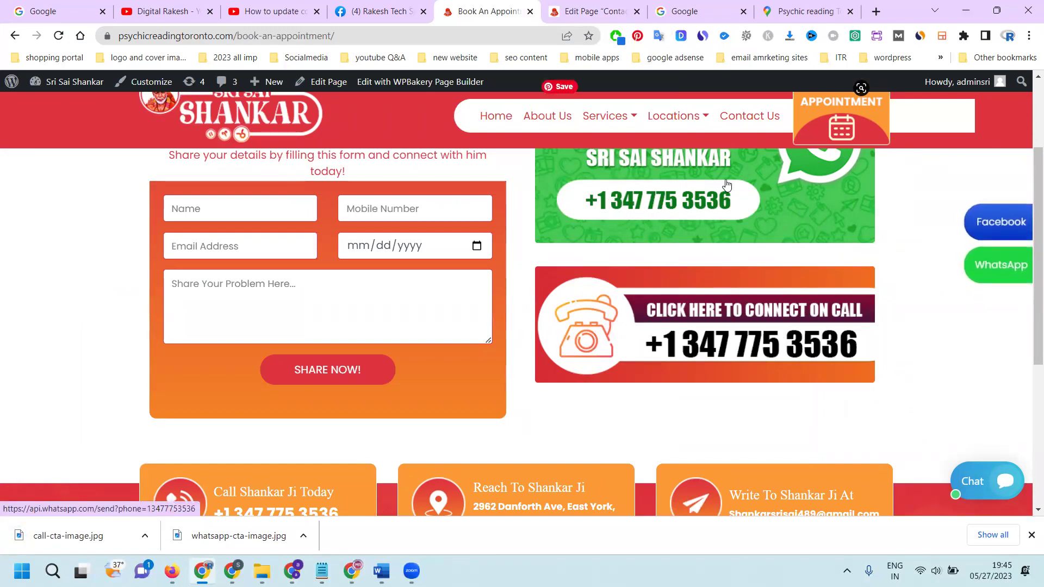
Step: Check the link behind the call number, then return to the Contact Us editor
scroll(710, 263, "up", 4)
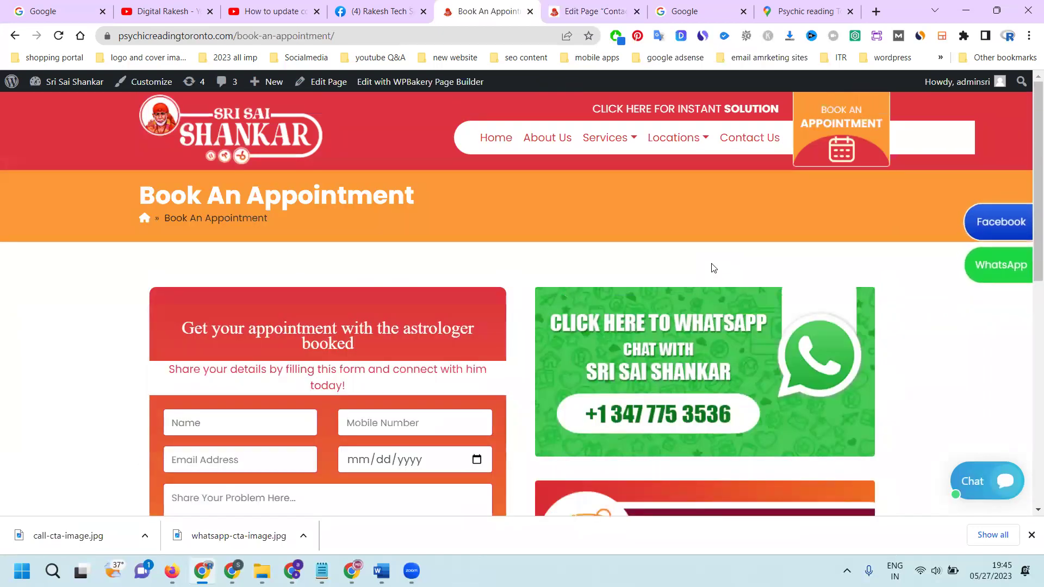
scroll(856, 296, "down", 6)
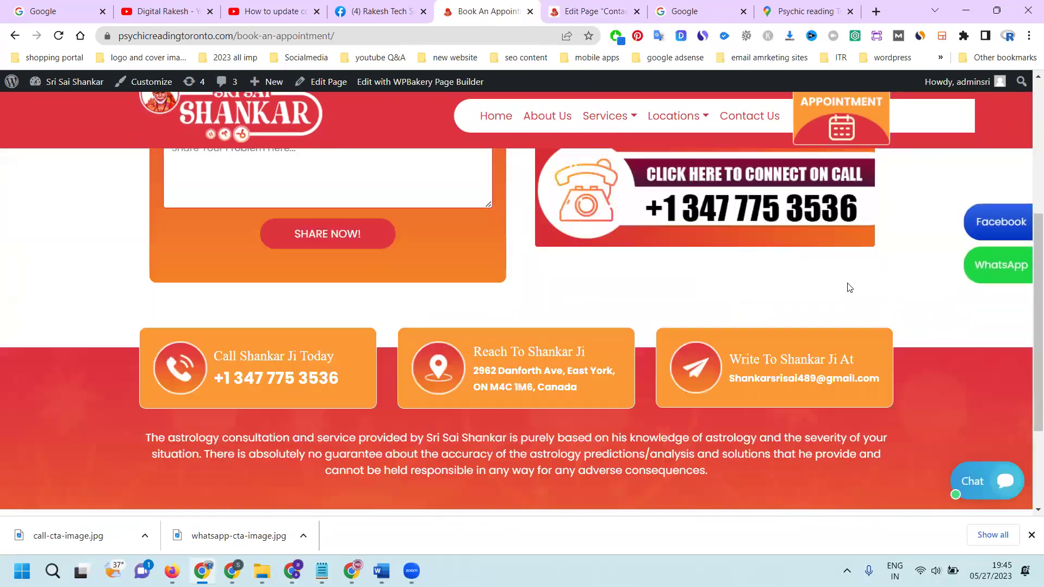
scroll(848, 284, "down", 3)
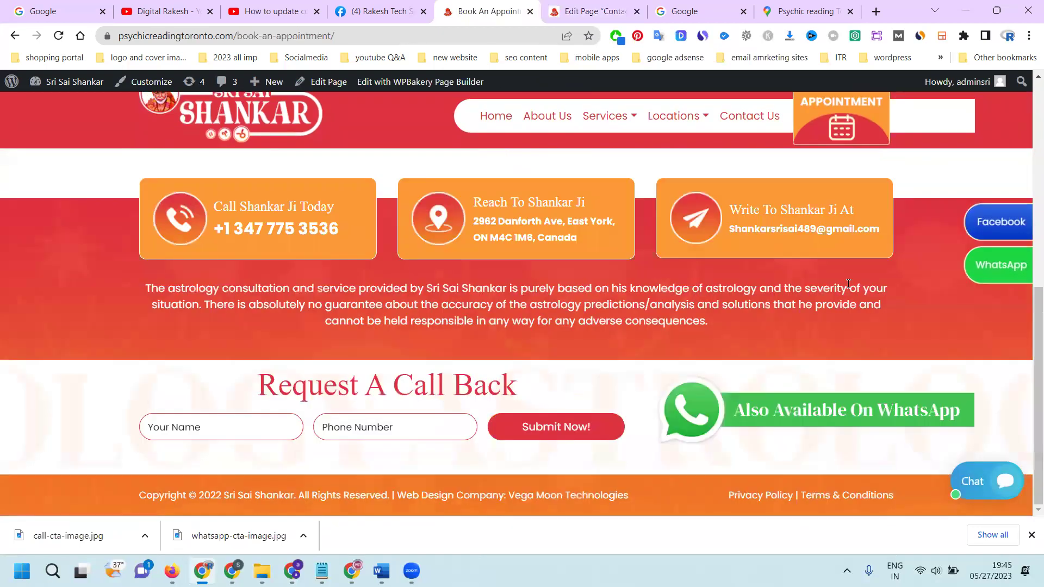
right_click(268, 223)
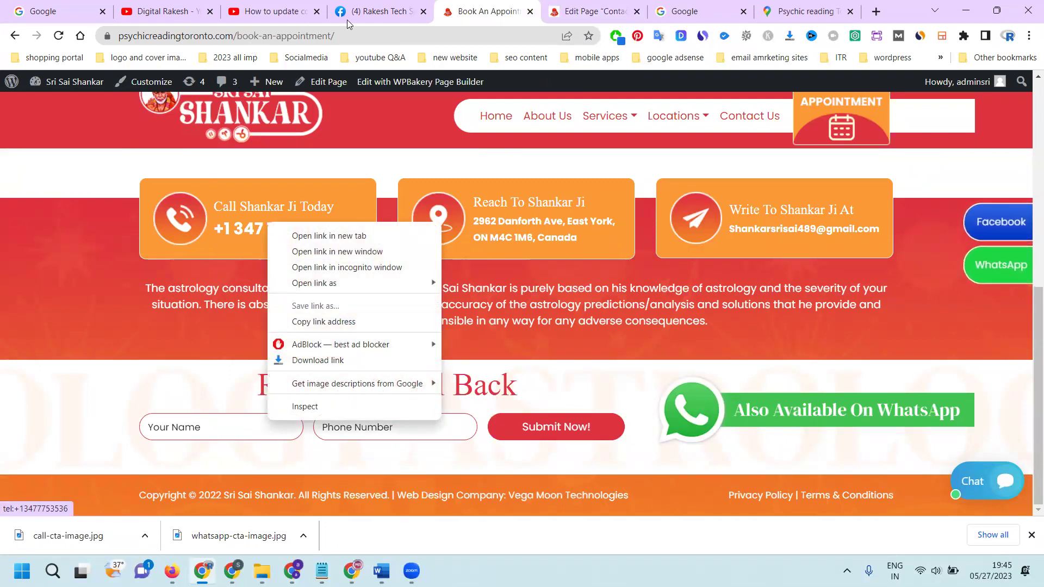
left_click(597, 6)
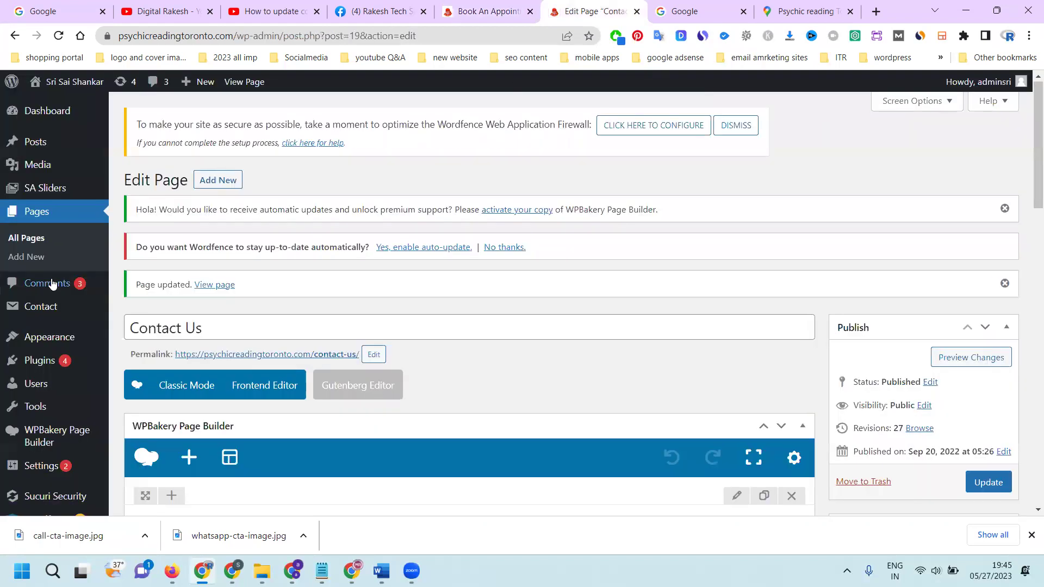
Step: Open Book An Appointment in WPBakery and inspect its WhatsApp Single Image settings without changes
left_click(38, 216)
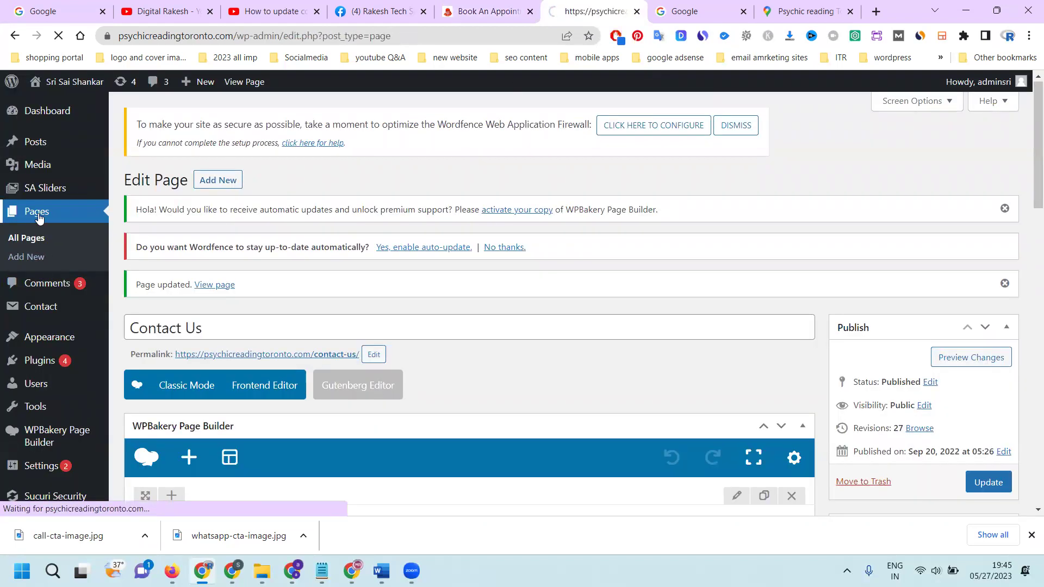
scroll(218, 245, "down", 1)
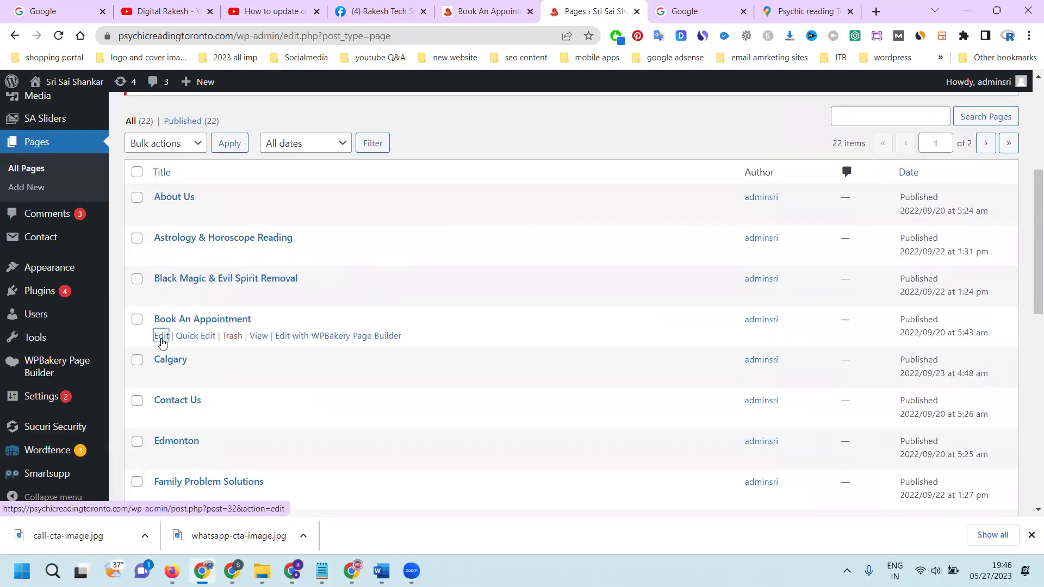
left_click(161, 337)
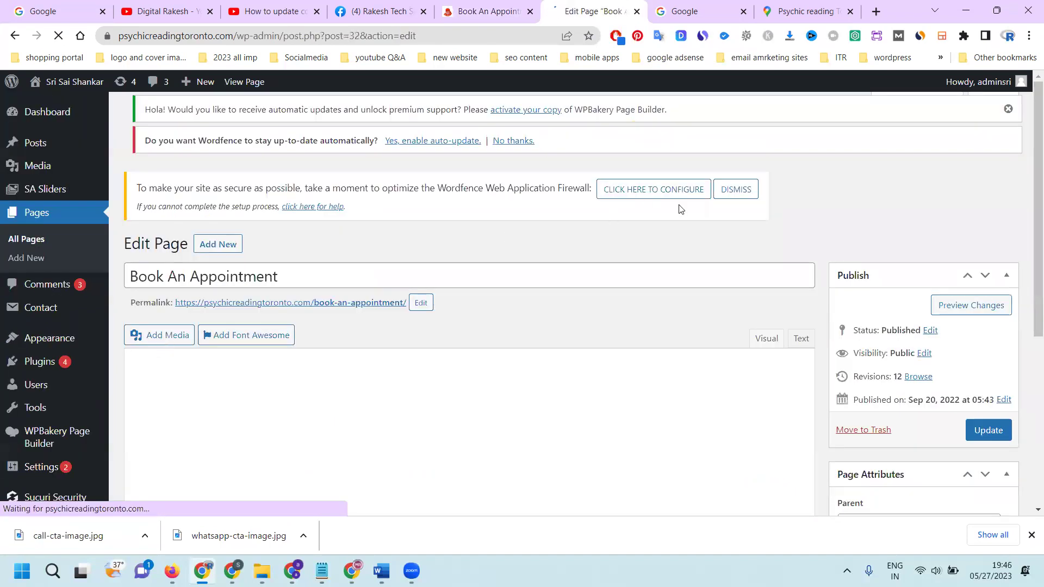
scroll(712, 220, "down", 3)
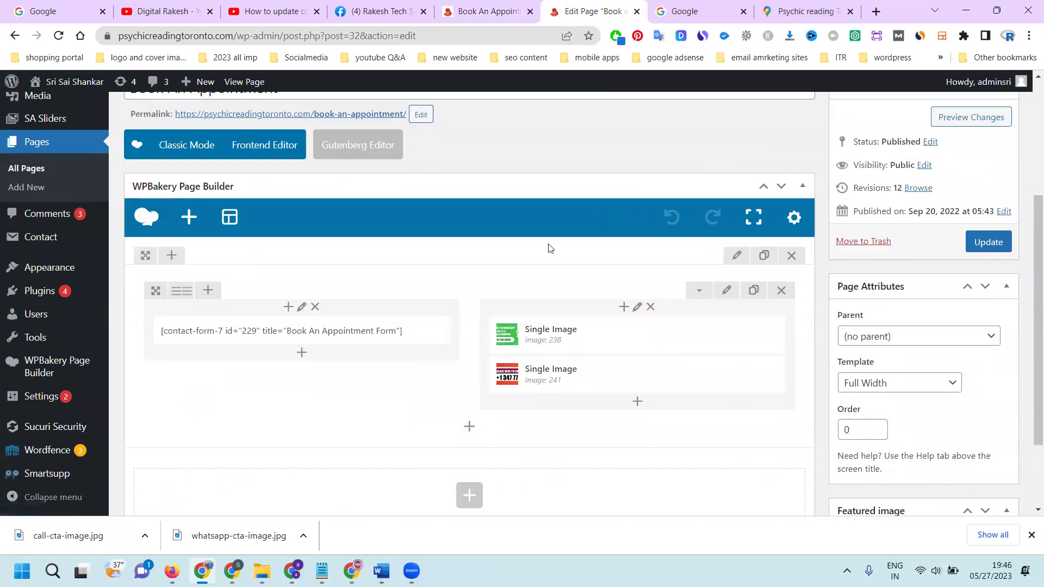
scroll(549, 250, "down", 2)
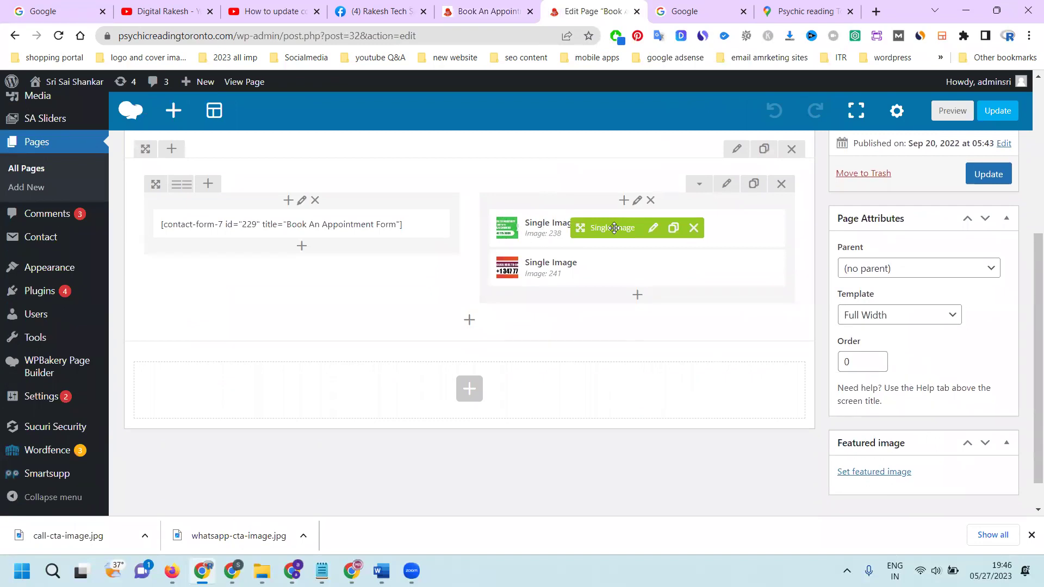
left_click(653, 231)
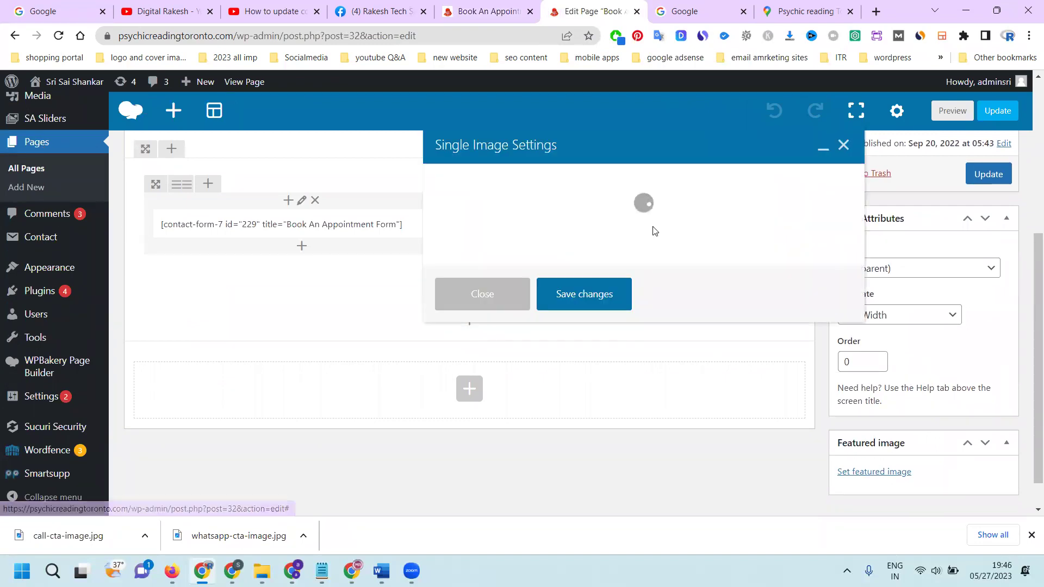
scroll(550, 291, "down", 2)
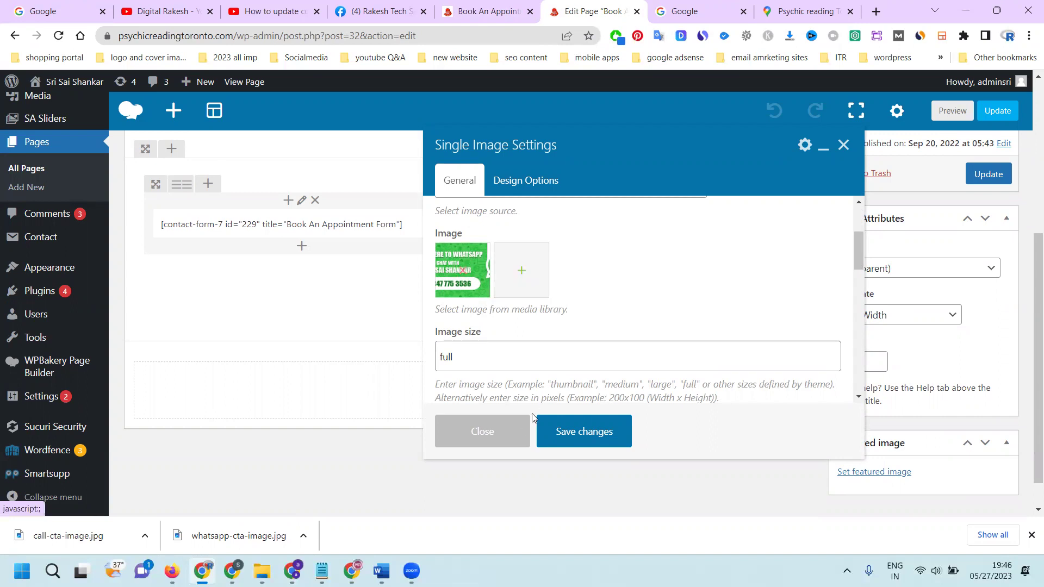
left_click(514, 432)
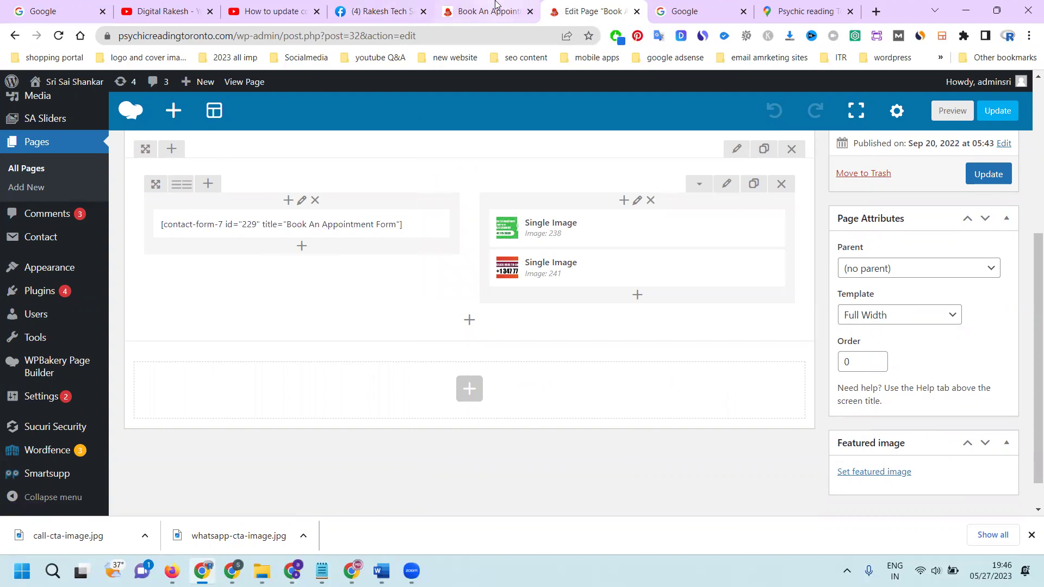
Step: Return to the live Book An Appointment page and go to the site's homepage
scroll(451, 190, "up", 3)
scroll(439, 222, "down", 4)
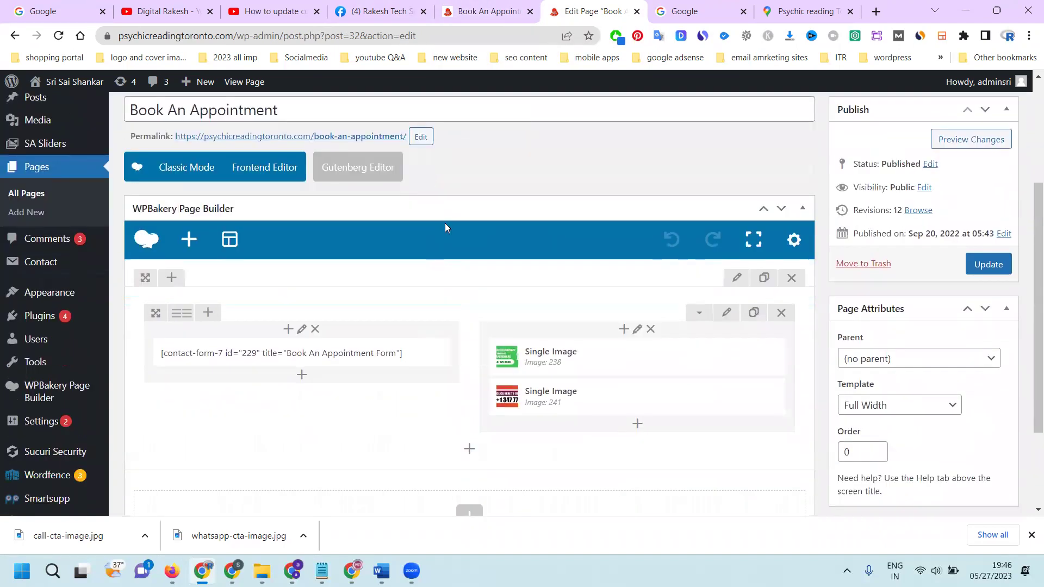
scroll(445, 233, "up", 4)
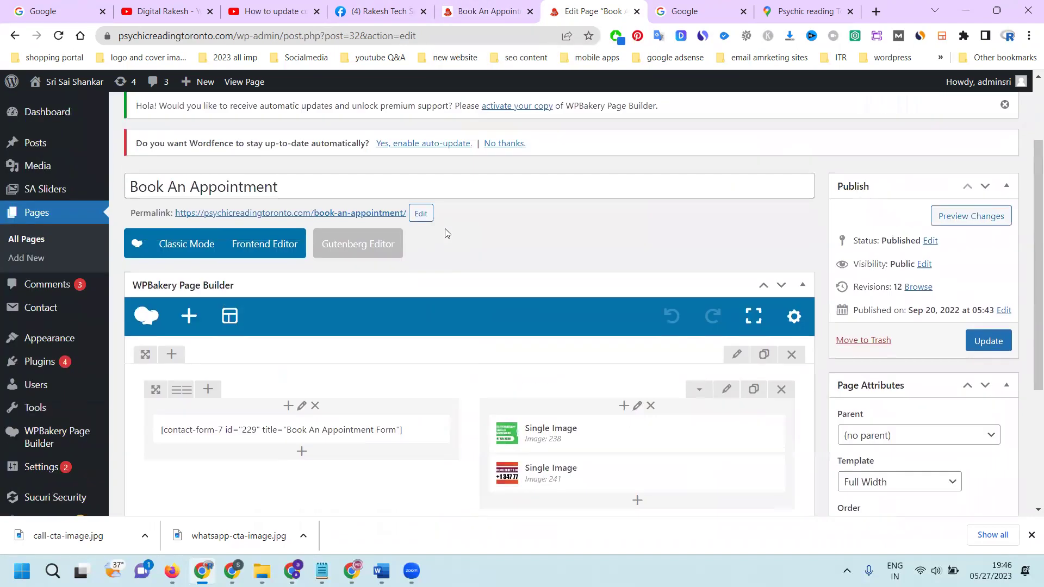
left_click(482, 7)
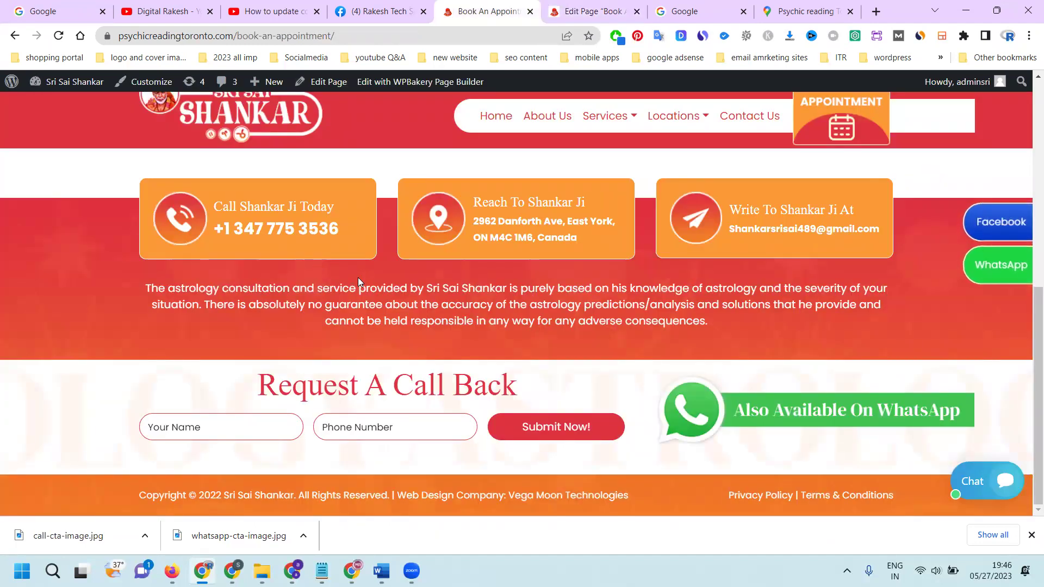
scroll(364, 278, "up", 5)
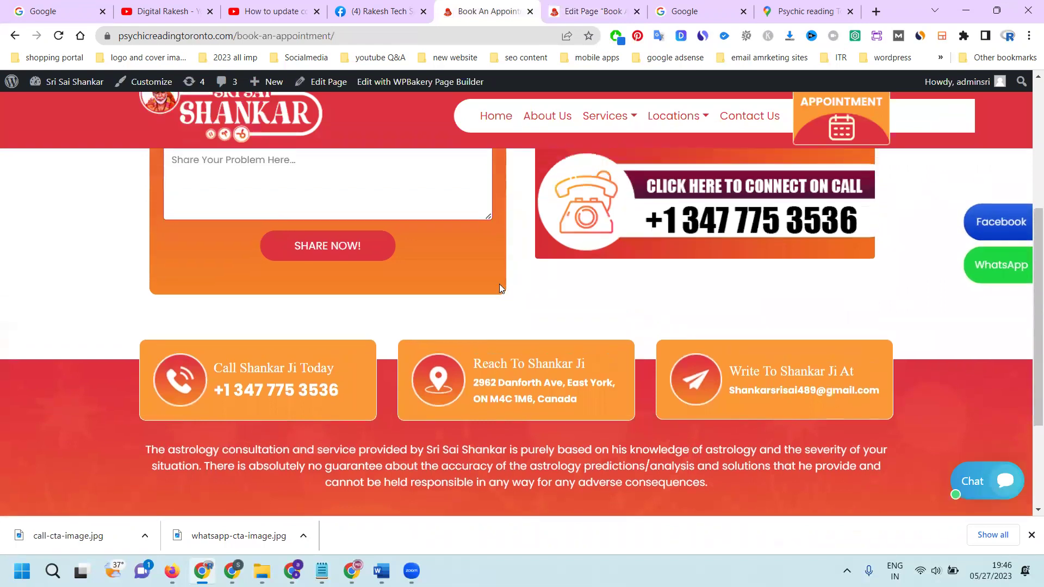
scroll(369, 234, "down", 4)
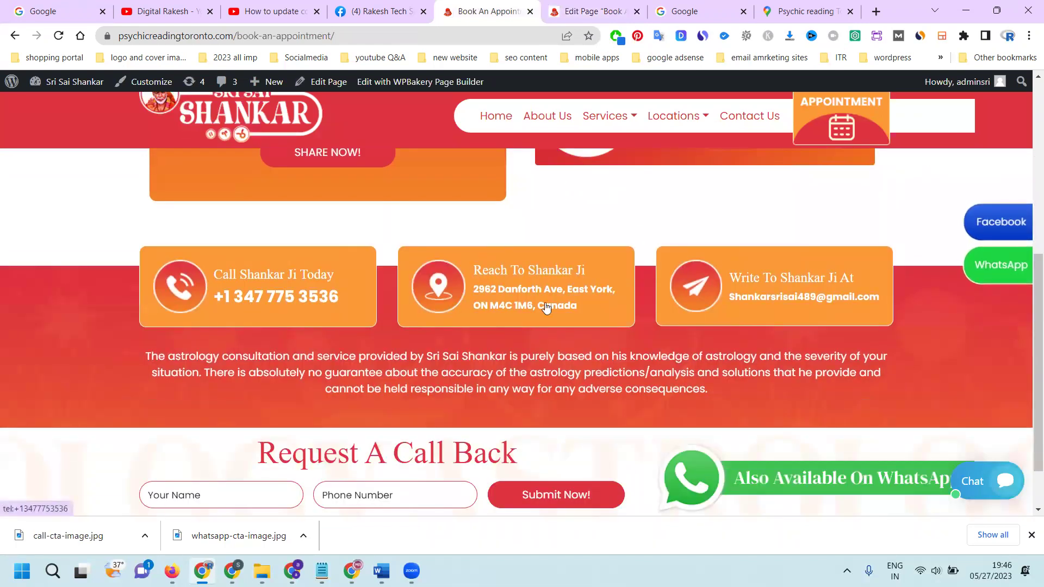
left_click(502, 119)
scroll(511, 163, "down", 3)
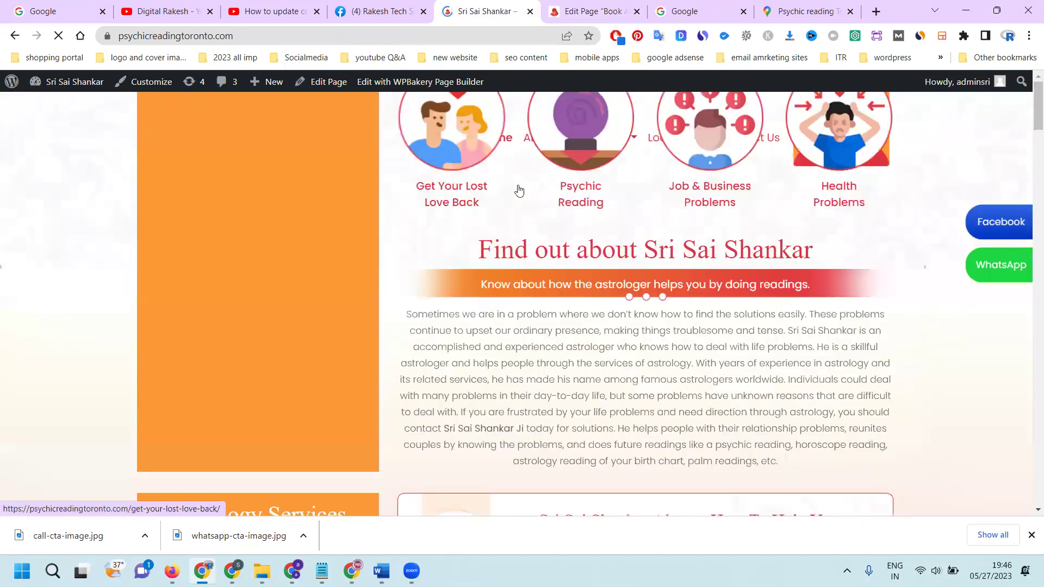
scroll(523, 189, "down", 5)
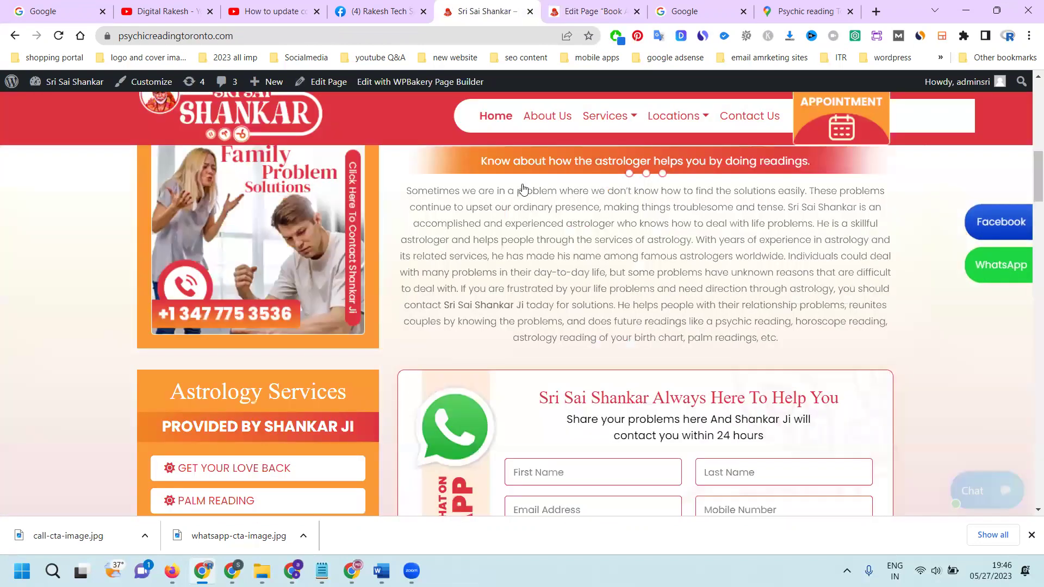
scroll(523, 189, "down", 8)
scroll(519, 181, "down", 7)
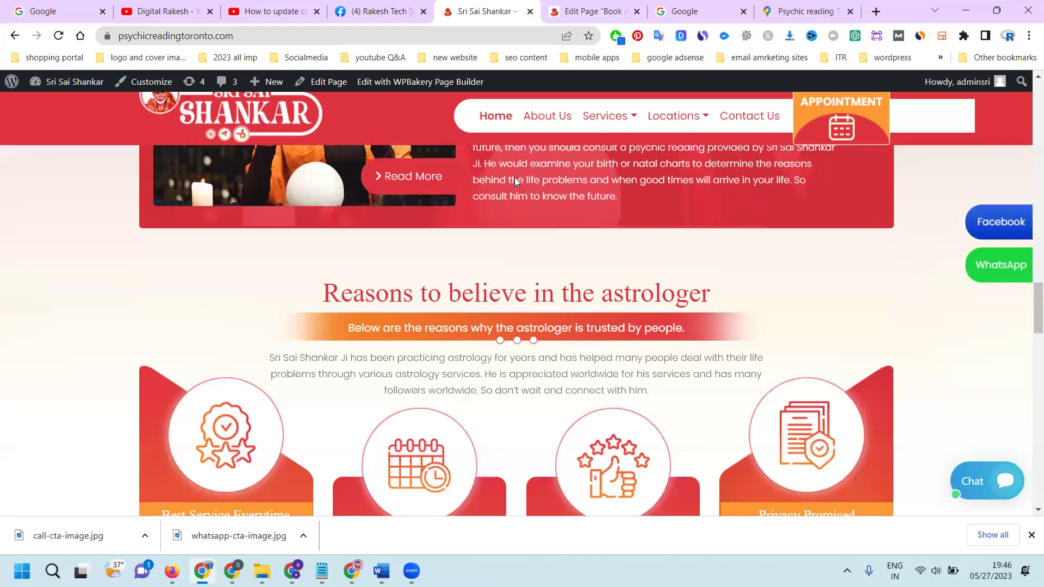
scroll(515, 181, "down", 8)
scroll(511, 177, "down", 12)
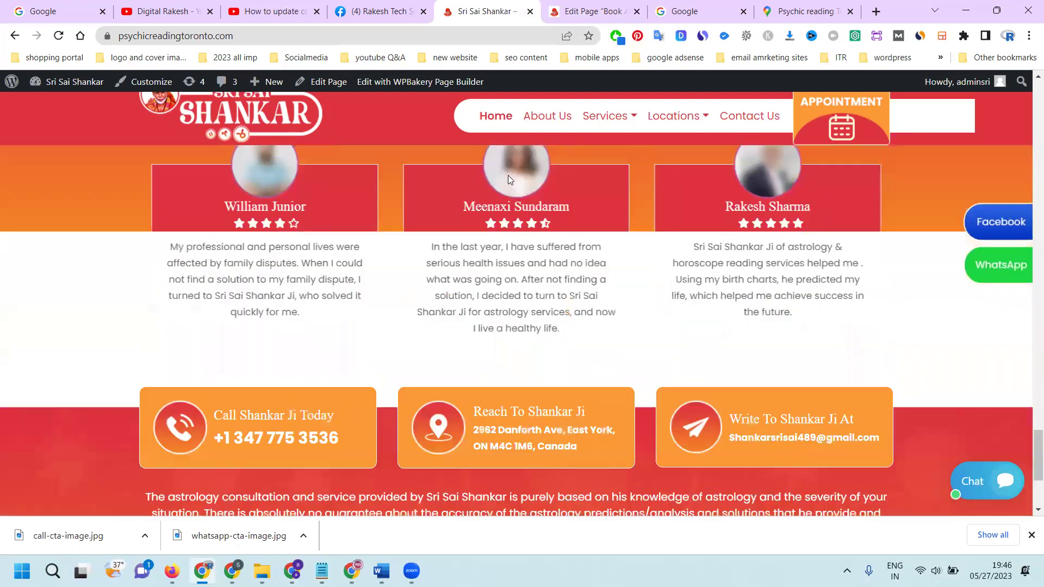
scroll(408, 222, "down", 4)
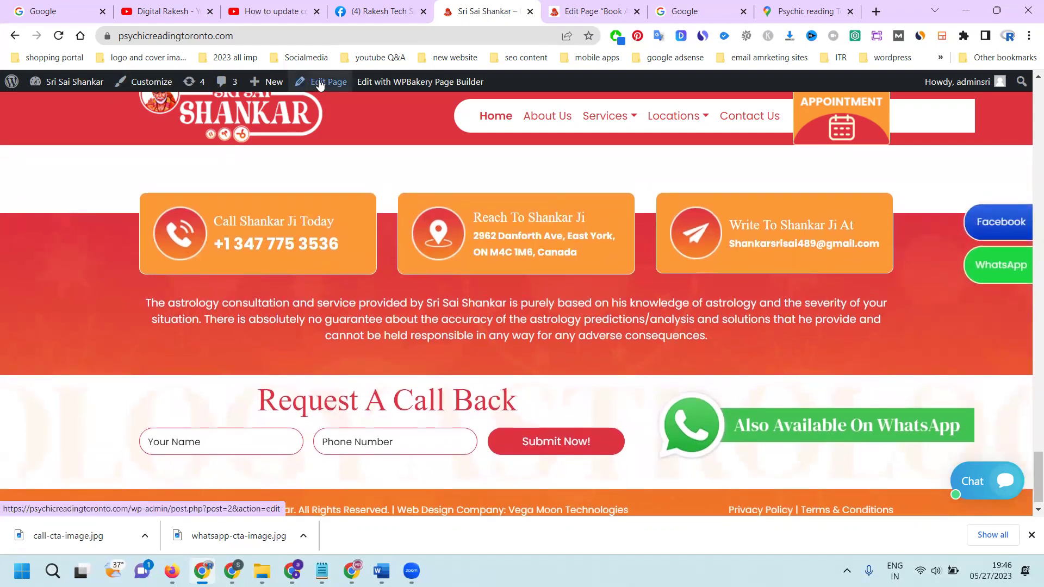
Step: Open Home in the WPBakery backend editor and review its Astrology Services list and YouTube video
left_click(320, 85)
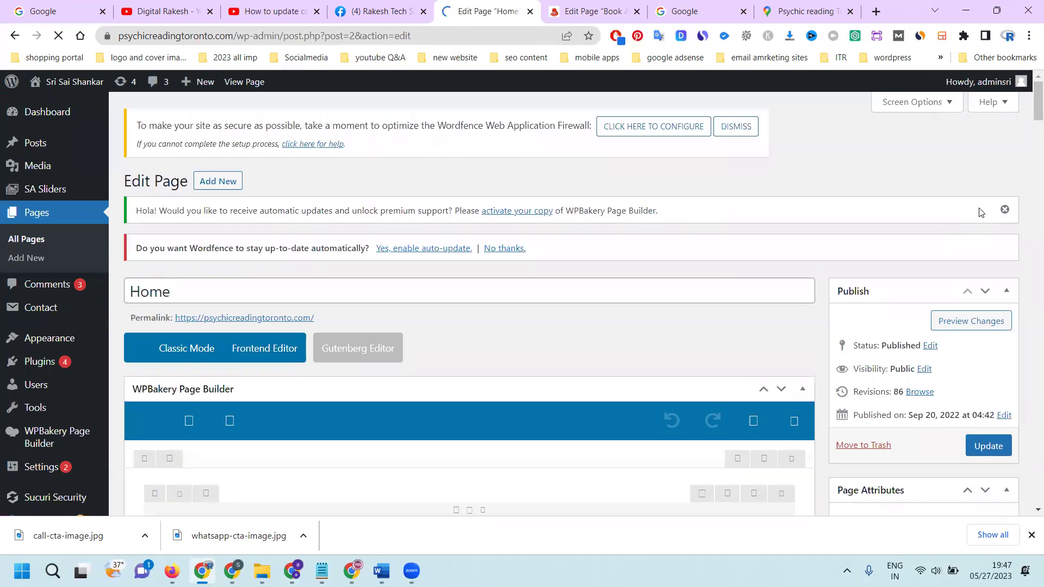
scroll(924, 234, "down", 5)
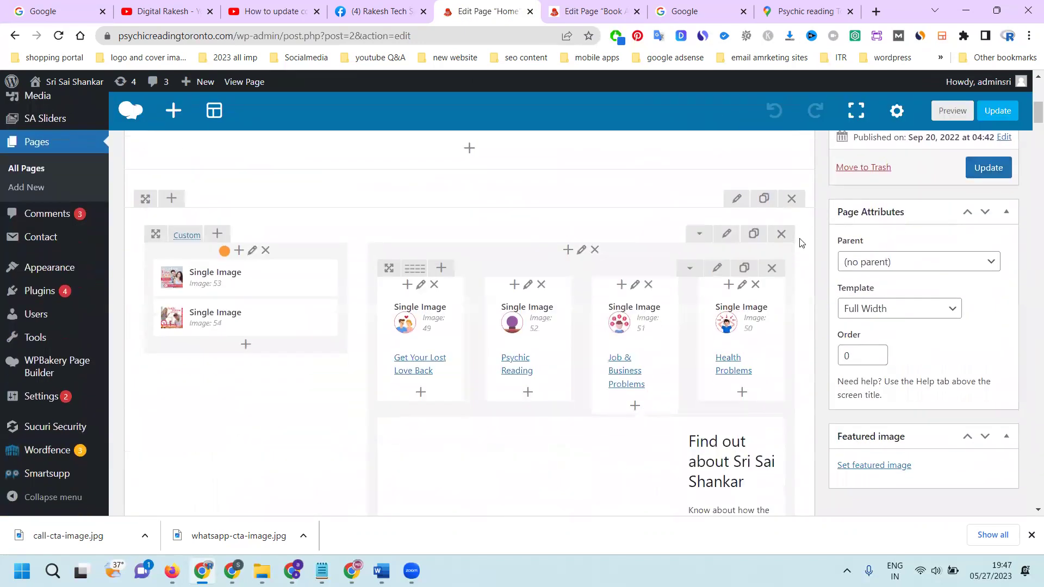
scroll(799, 242, "down", 12)
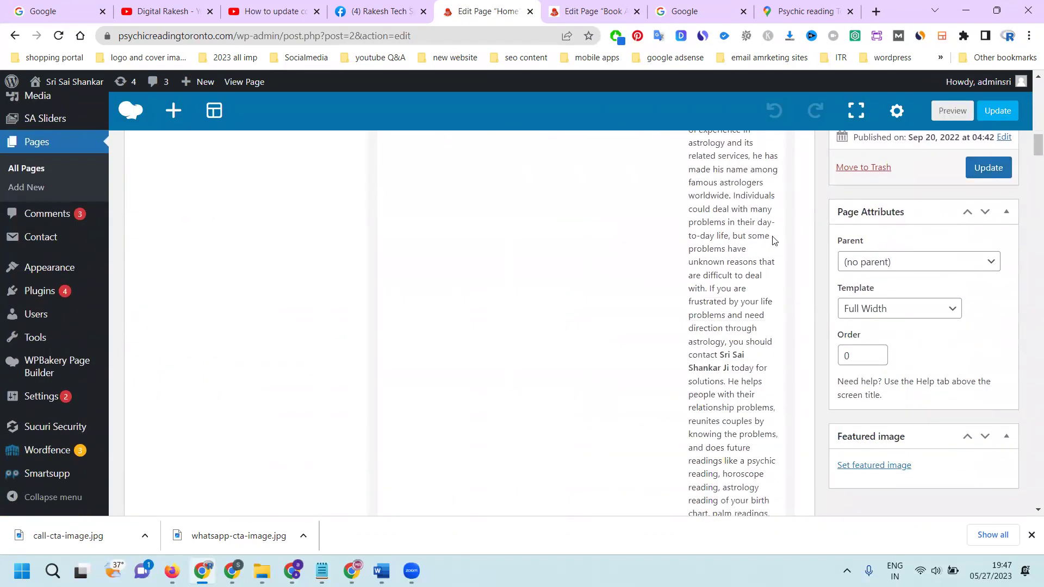
scroll(772, 240, "down", 8)
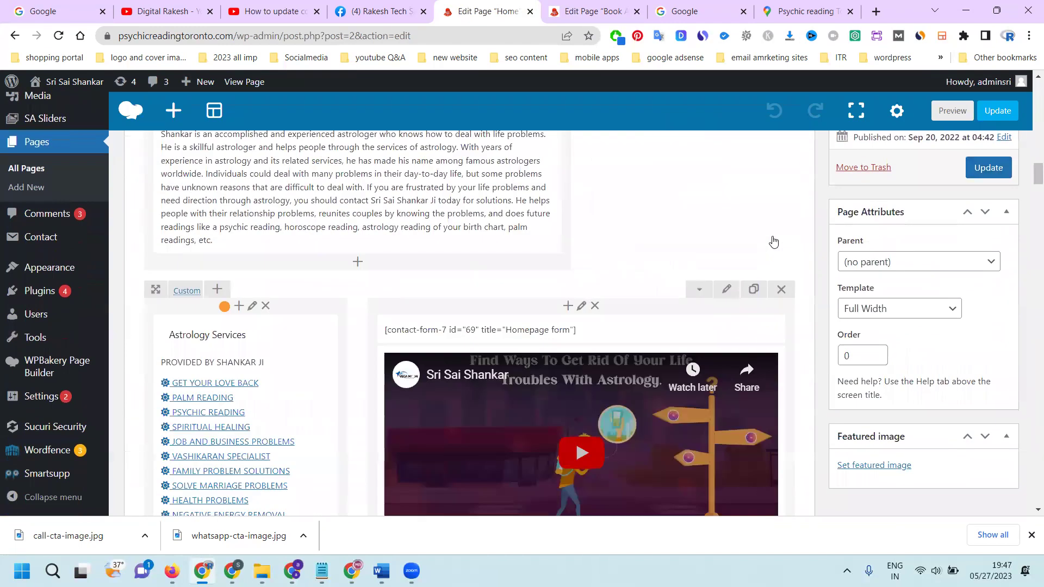
scroll(773, 241, "down", 7)
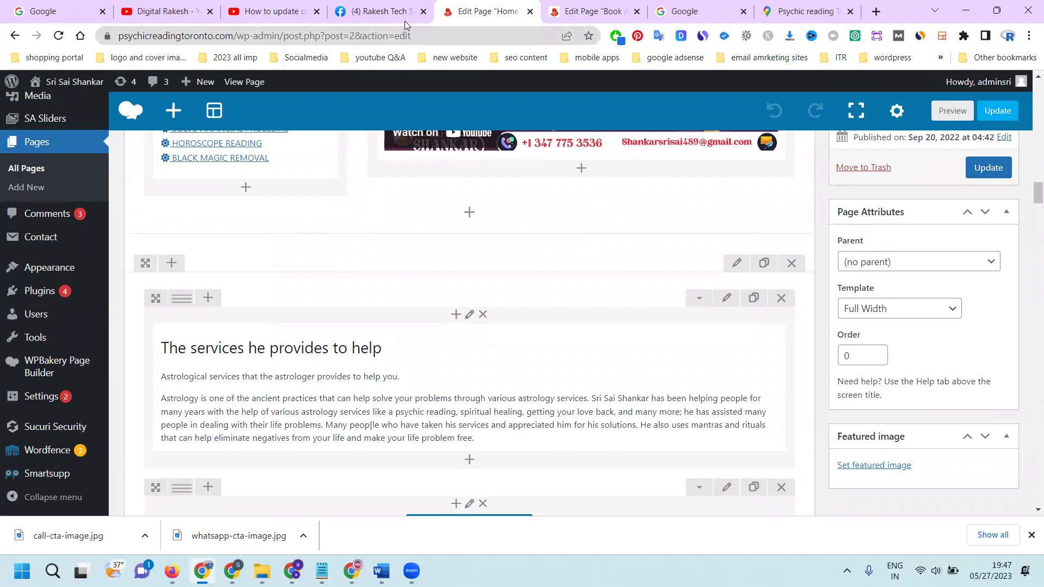
mouse_move(403, 24)
left_click(562, 143)
scroll(605, 251, "up", 3)
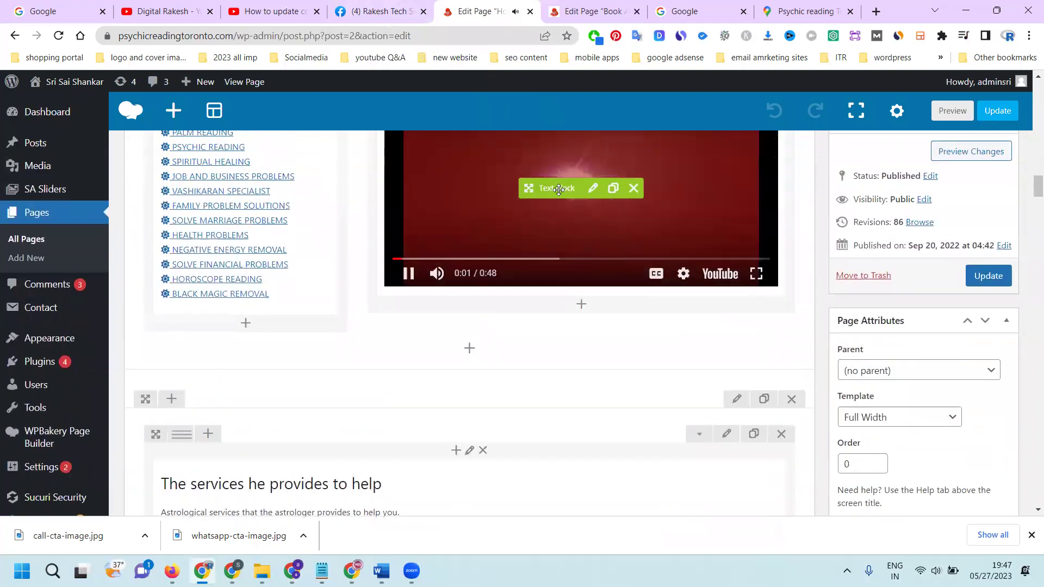
Step: Go back to the live homepage and review it, then bring up the Book An Appointment editor
left_click(14, 36)
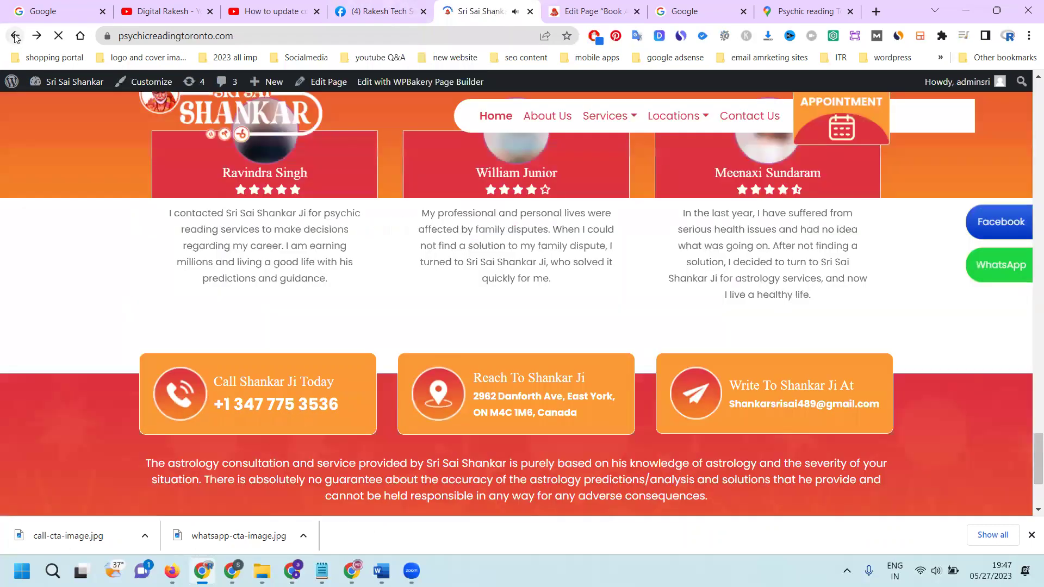
scroll(294, 163, "down", 4)
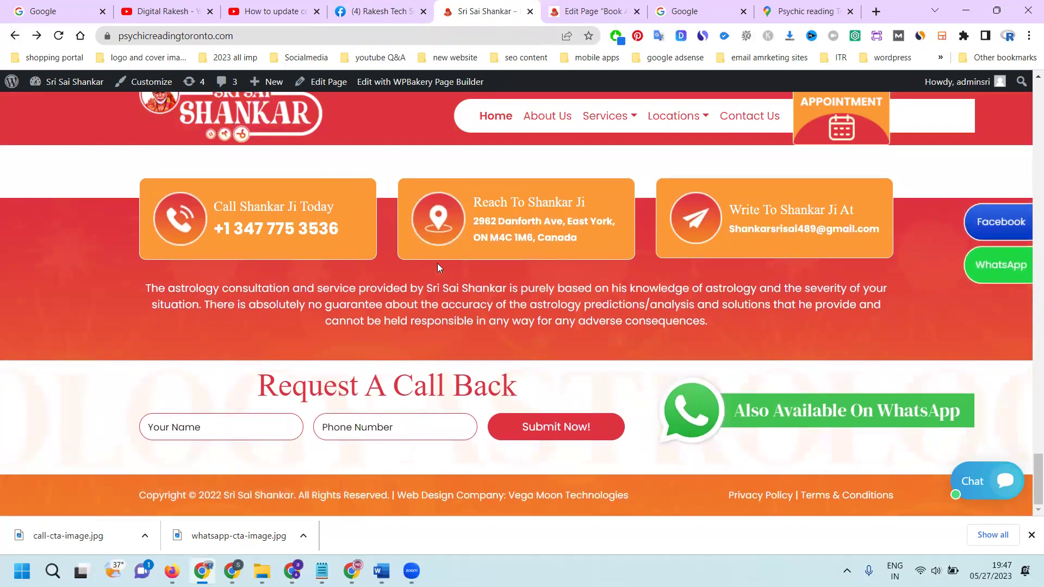
scroll(438, 268, "up", 2)
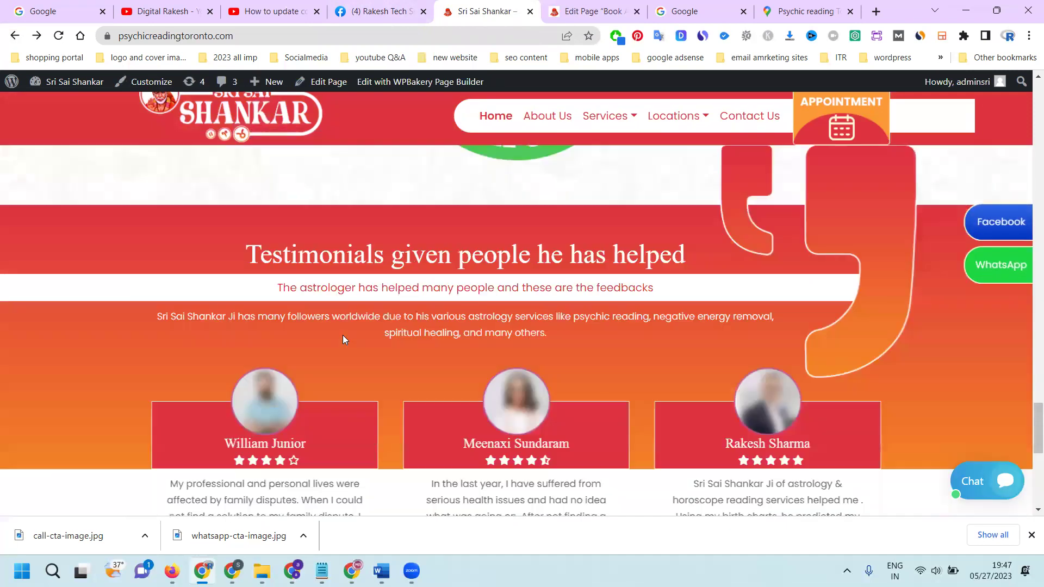
scroll(412, 306, "up", 5)
scroll(413, 306, "up", 8)
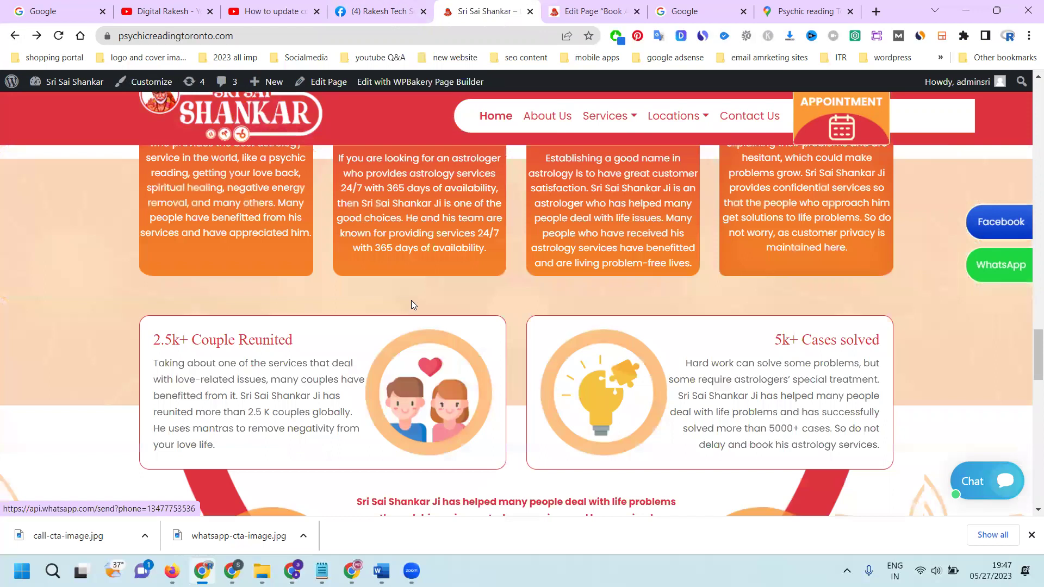
scroll(411, 300, "up", 6)
scroll(411, 300, "up", 5)
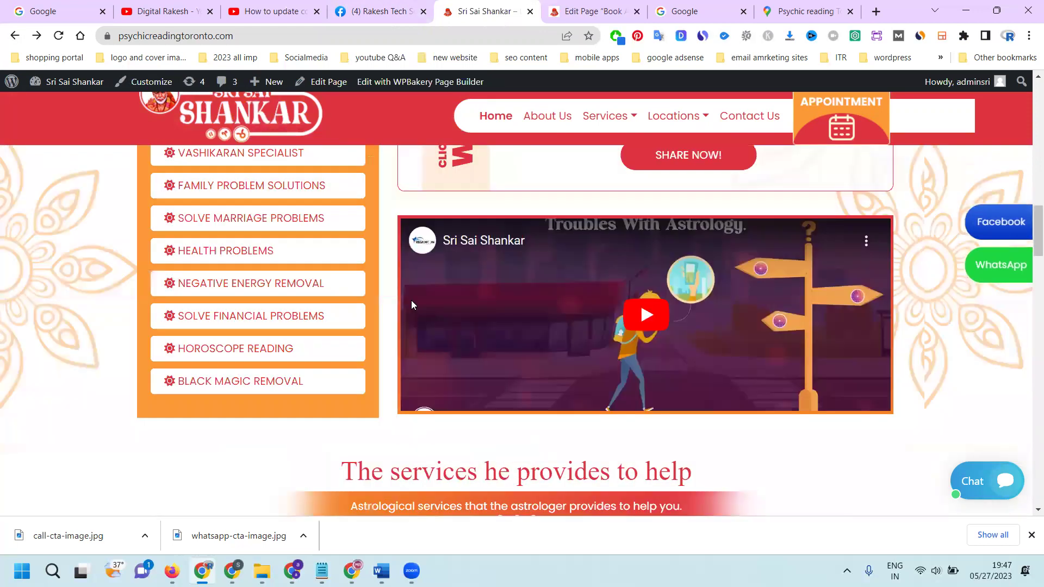
scroll(411, 300, "up", 2)
scroll(553, 395, "down", 5)
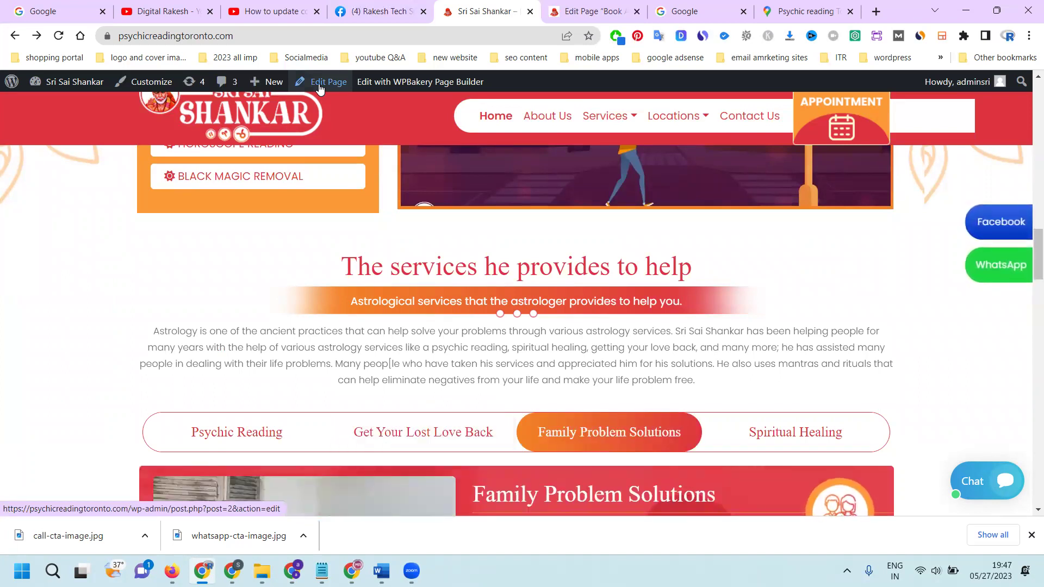
scroll(331, 98, "down", 1)
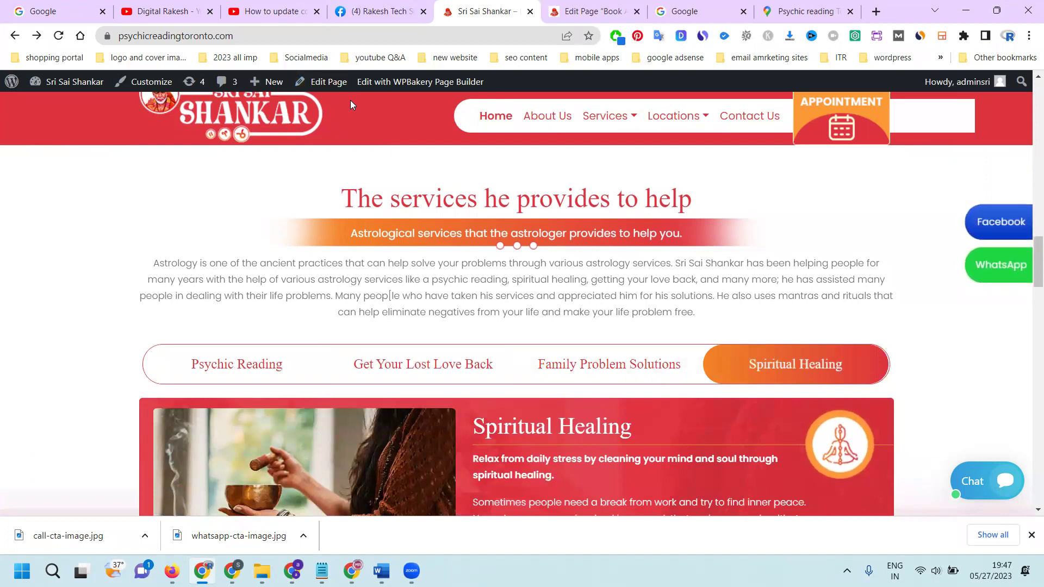
left_click(600, 7)
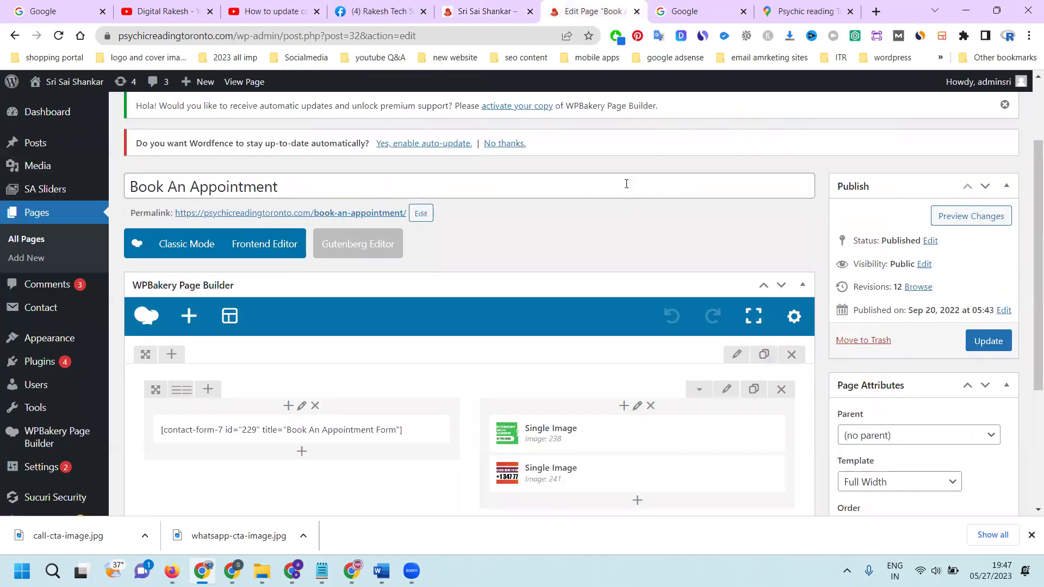
Step: Open Pages > All Pages and scroll through the 22 published pages
left_click(47, 219)
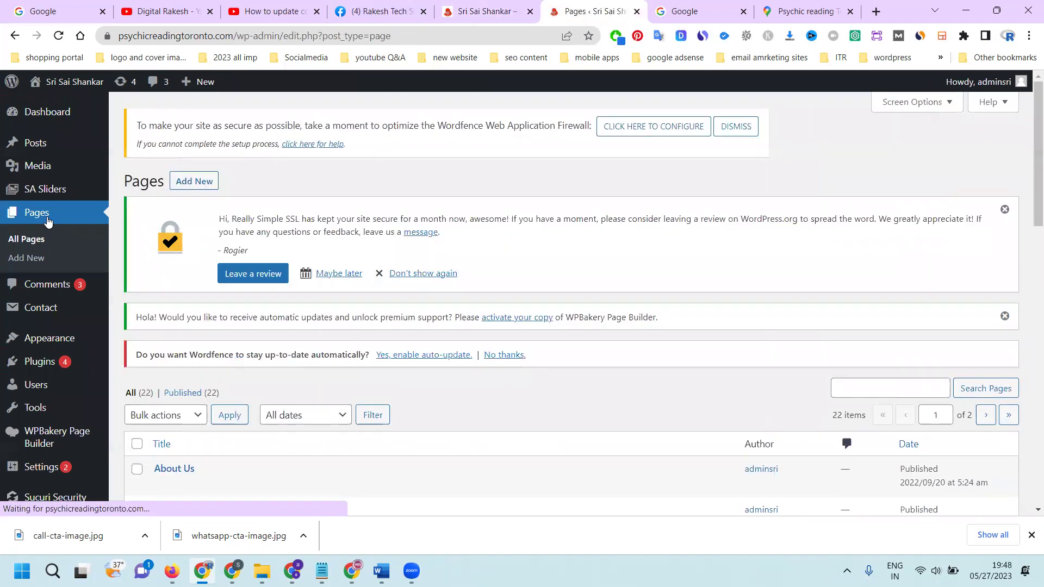
scroll(381, 244, "down", 8)
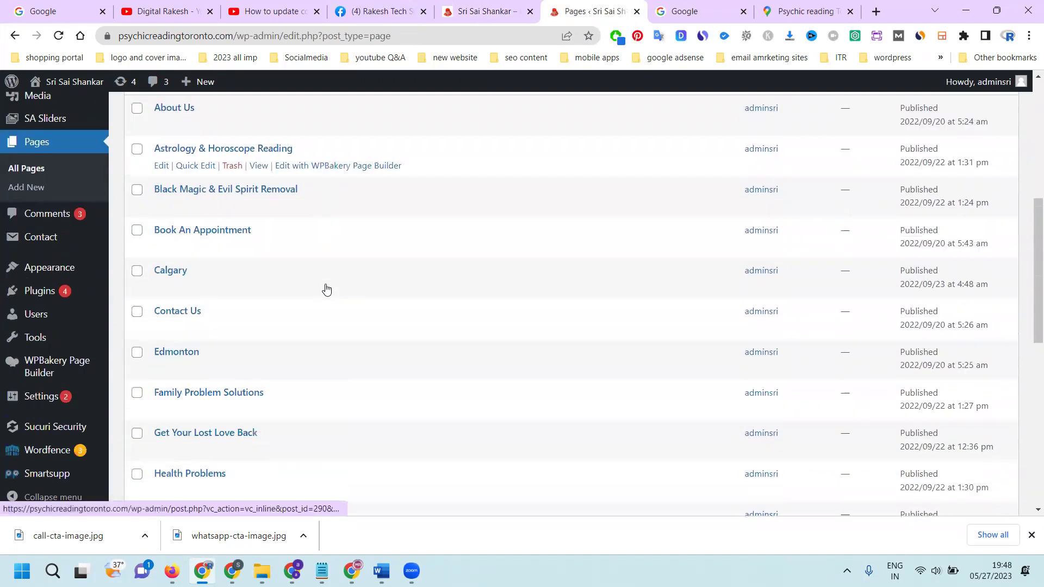
scroll(198, 257, "down", 4)
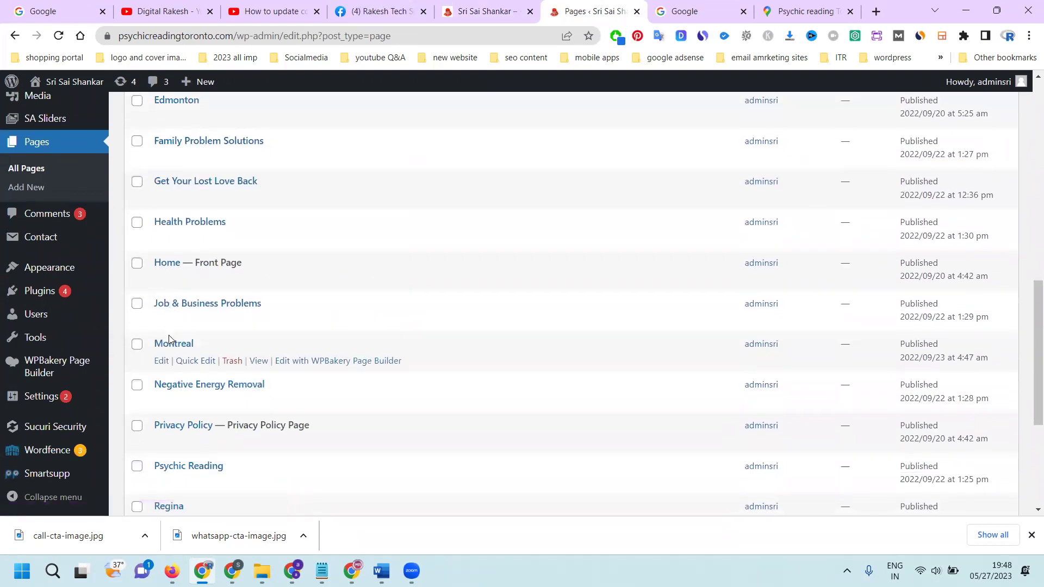
scroll(169, 340, "down", 4)
scroll(169, 340, "down", 1)
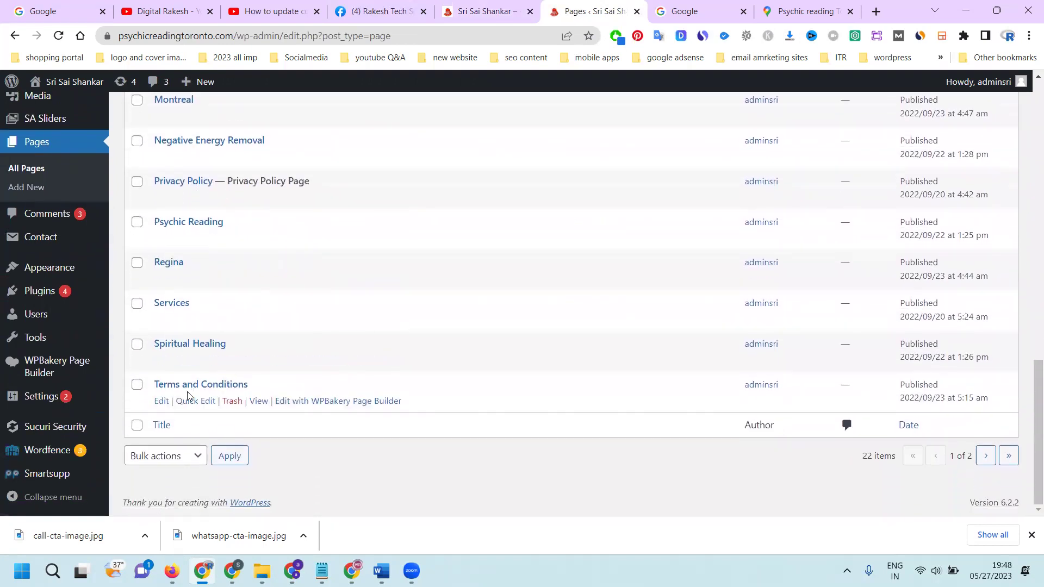
scroll(160, 356, "up", 8)
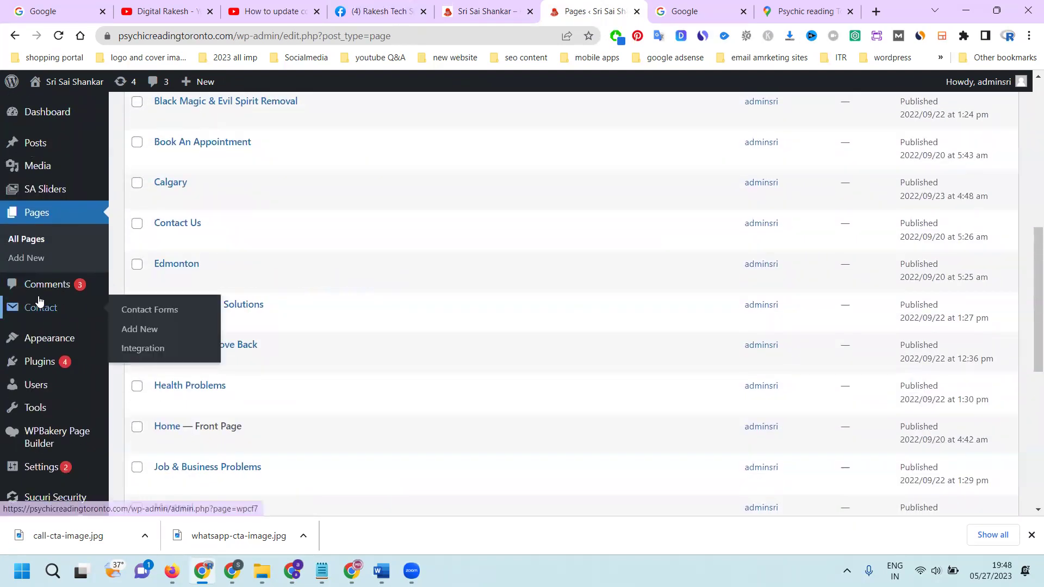
mouse_move(41, 339)
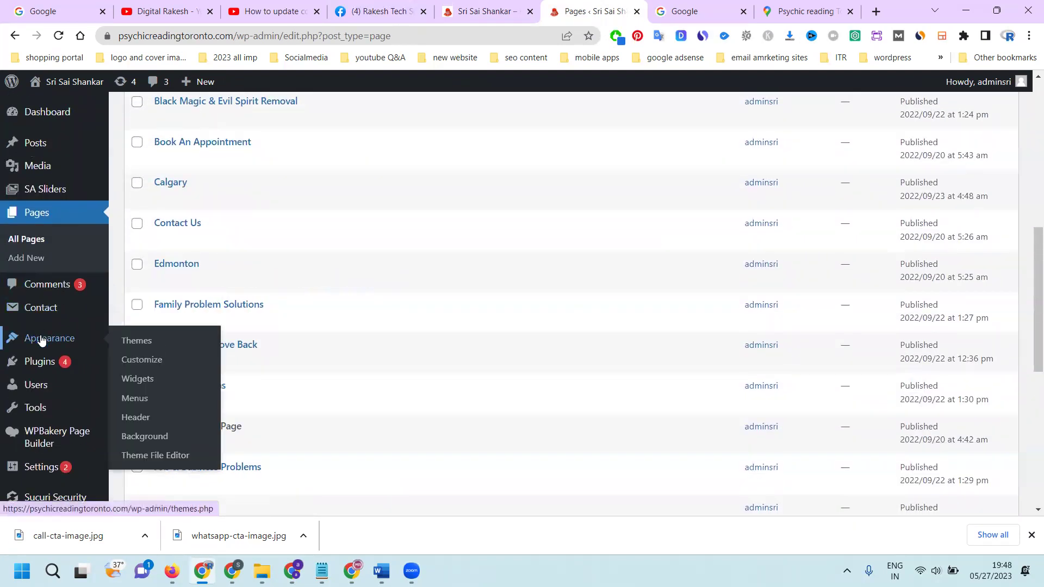
Step: Open the Customizer's Widgets section and look through the Footer 1 widget area
left_click(148, 369)
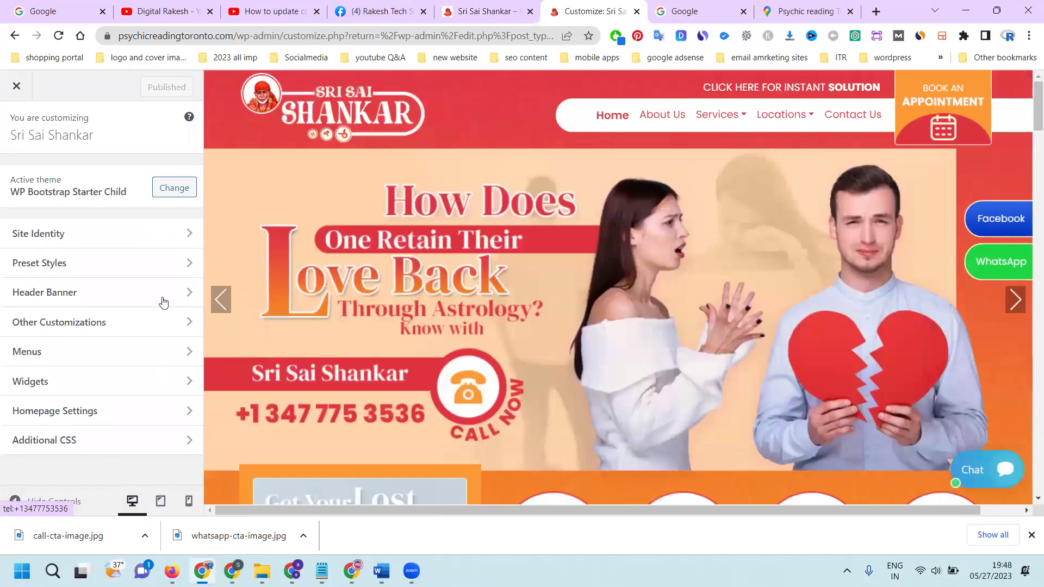
left_click(55, 416)
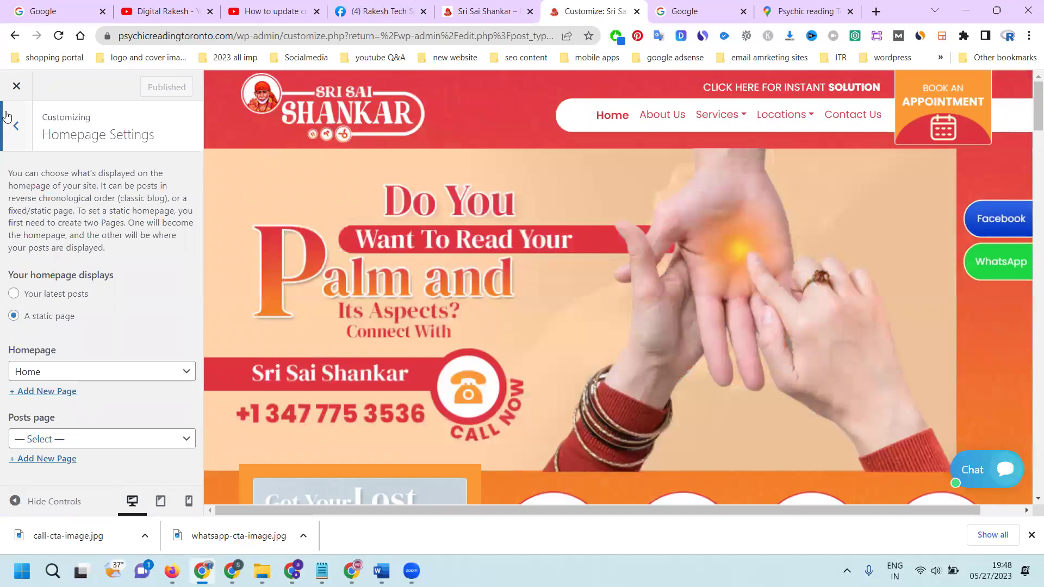
left_click(12, 129)
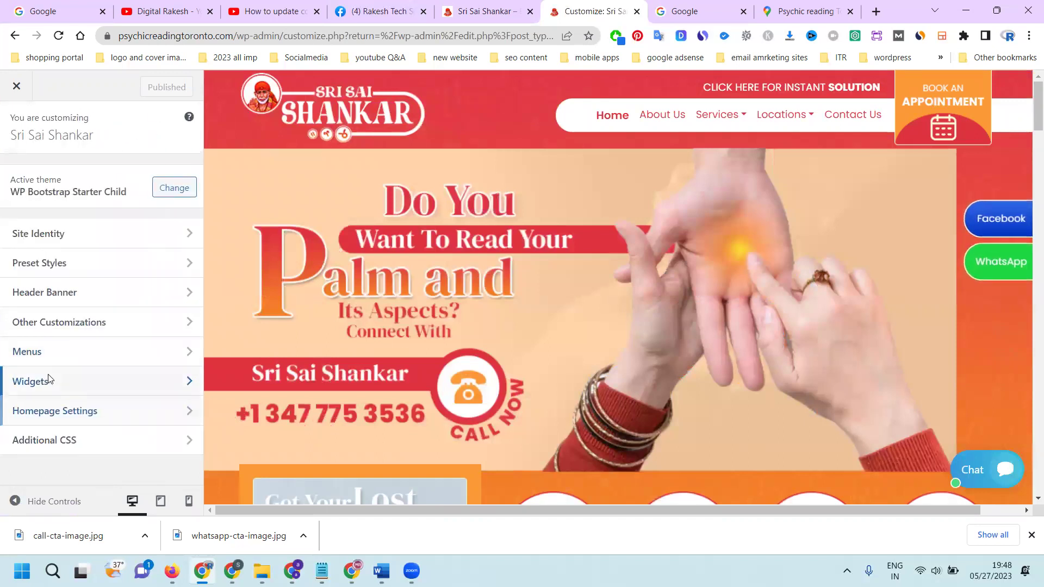
left_click(49, 378)
left_click(63, 265)
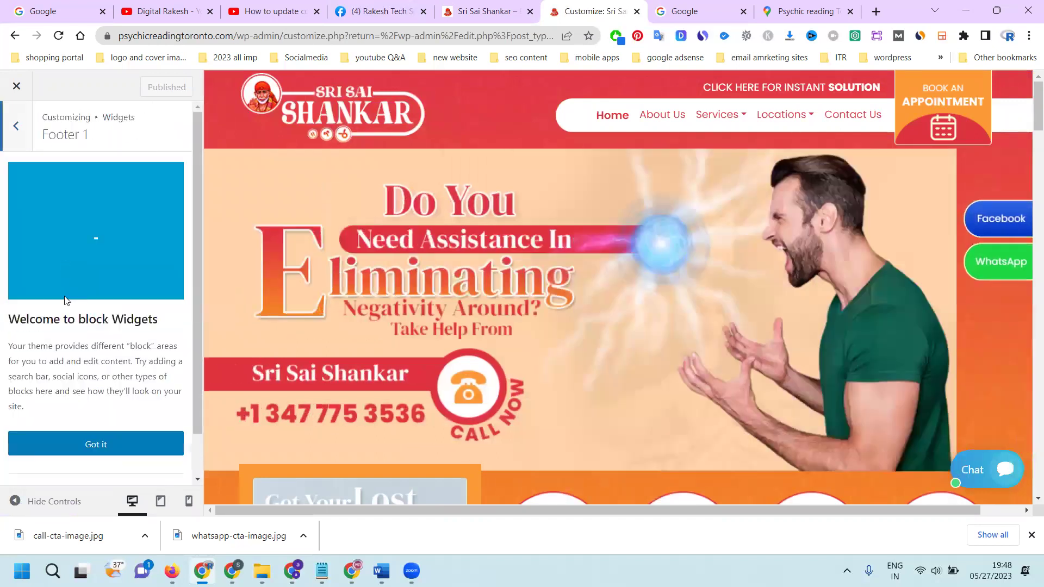
scroll(93, 187, "down", 1)
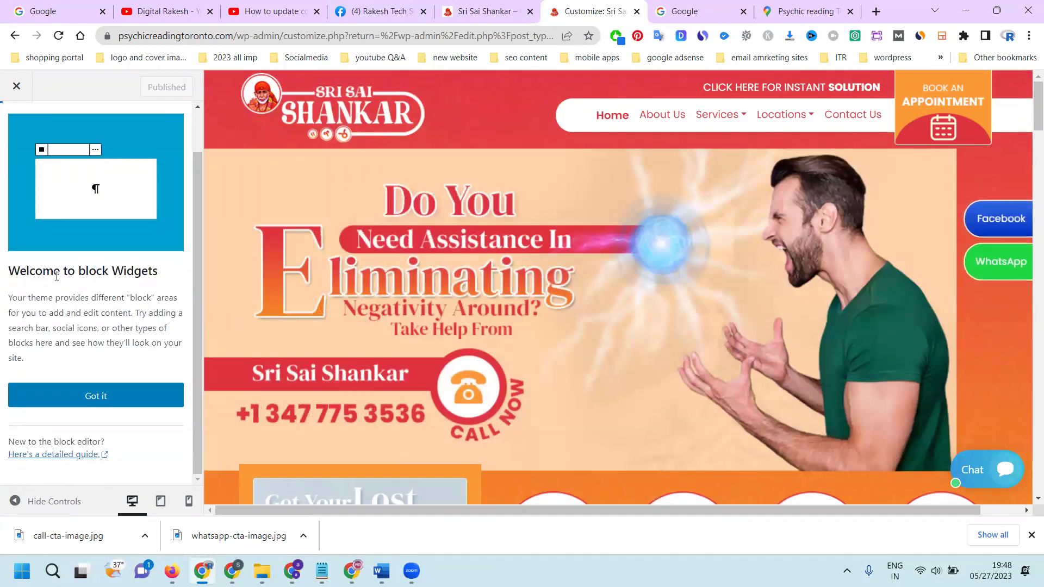
scroll(93, 187, "up", 1)
key("Escape")
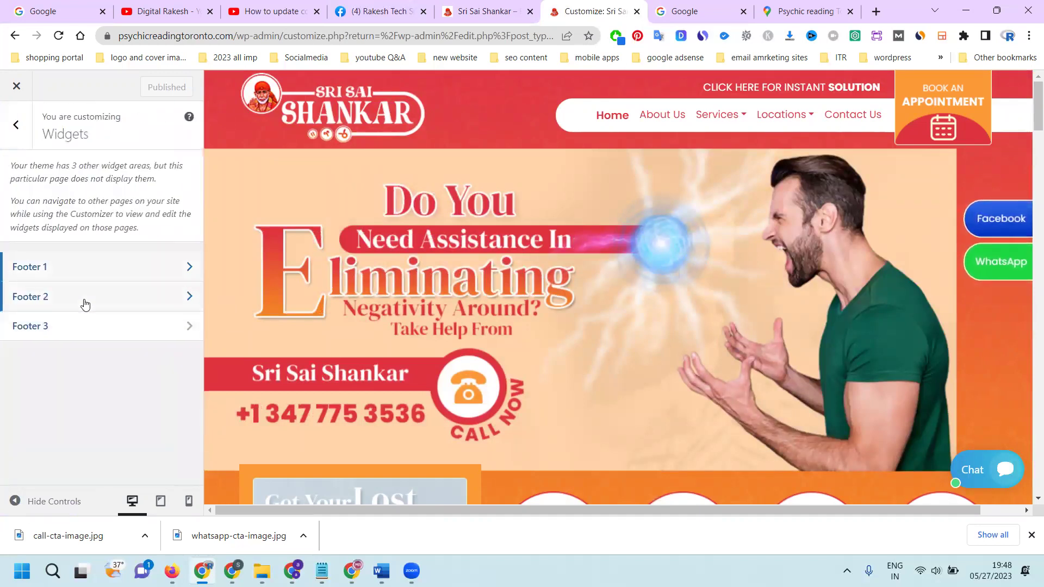
Step: Review the contents of the Footer 2 widget area
left_click(84, 296)
scroll(94, 367, "down", 1)
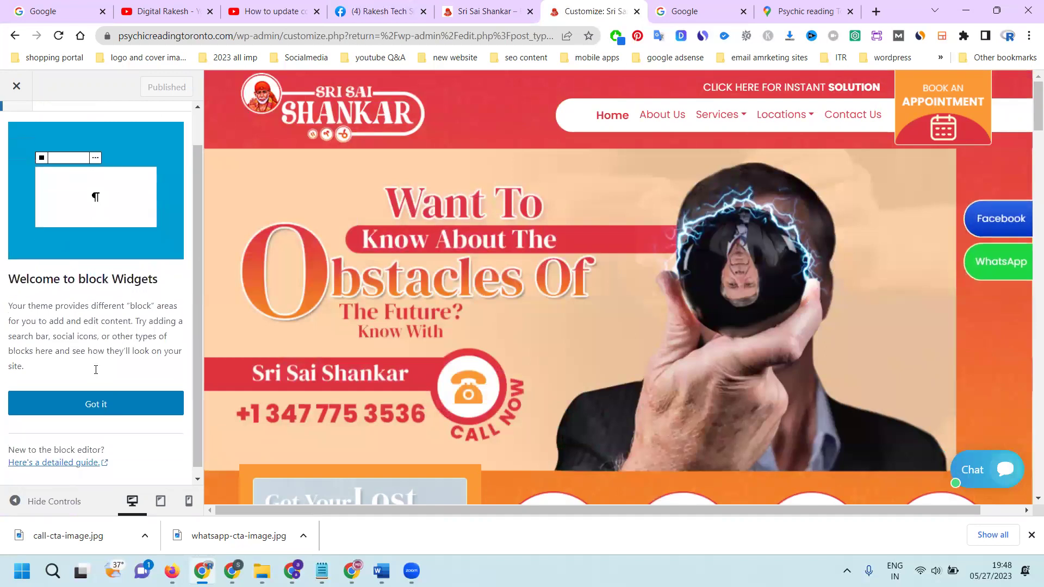
scroll(96, 369, "up", 1)
scroll(96, 371, "down", 1)
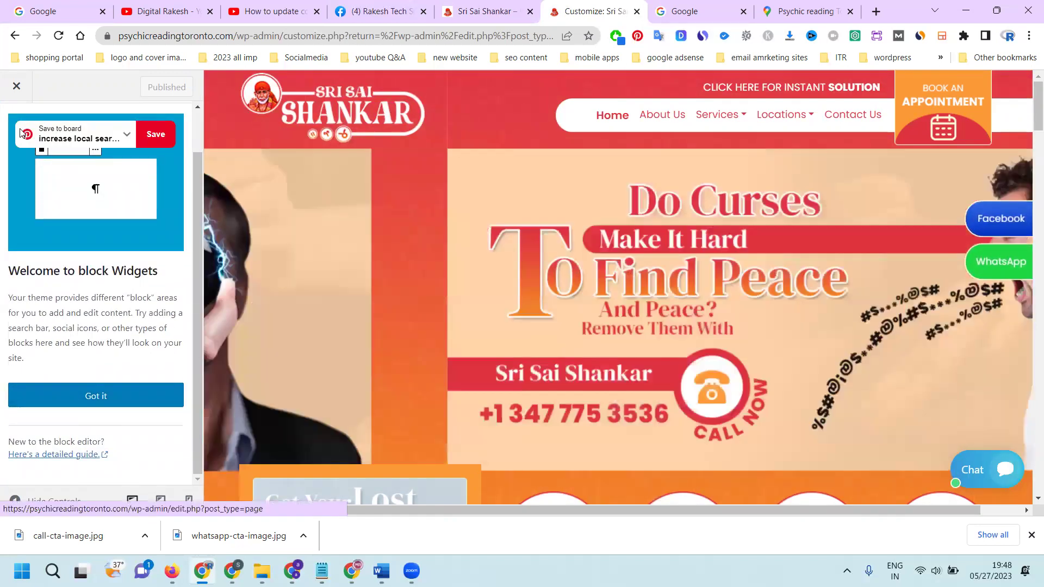
scroll(82, 216, "up", 1)
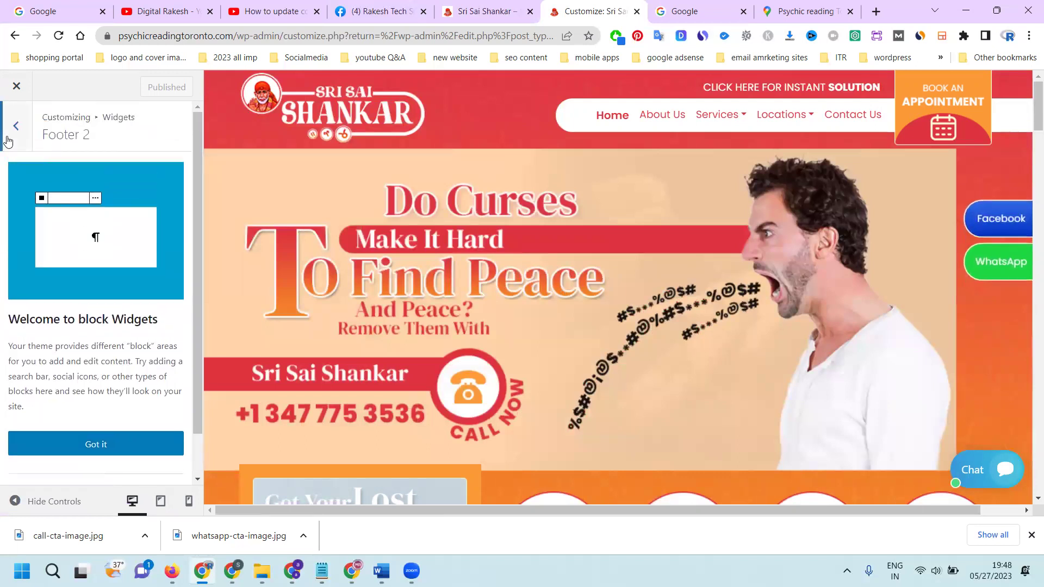
left_click(13, 129)
Step: Check the empty Footer 3 area, dismiss the block widgets intro, and close the Customizer
left_click(76, 327)
scroll(76, 332, "down", 1)
left_click(81, 400)
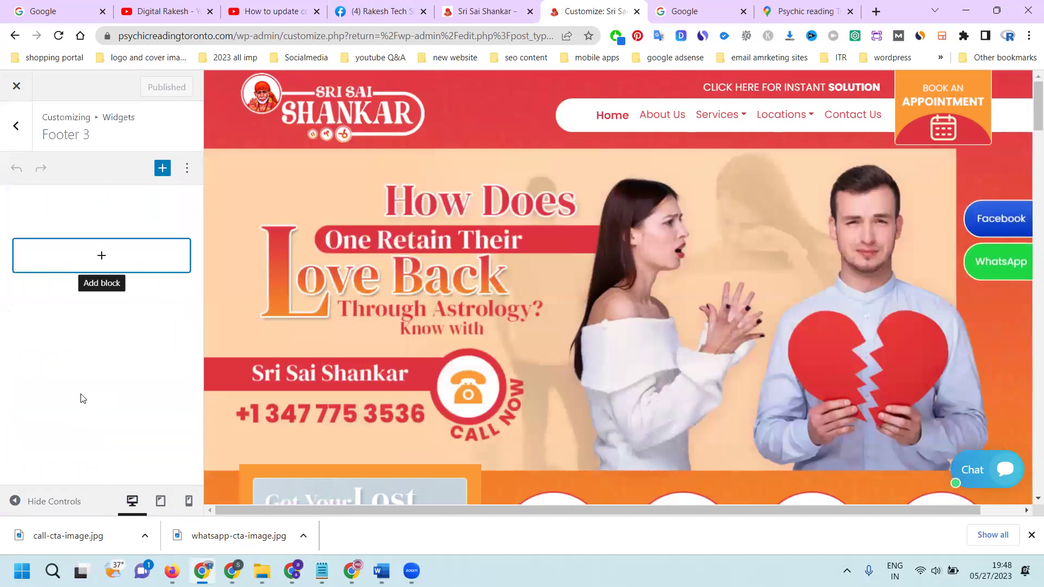
left_click(22, 136)
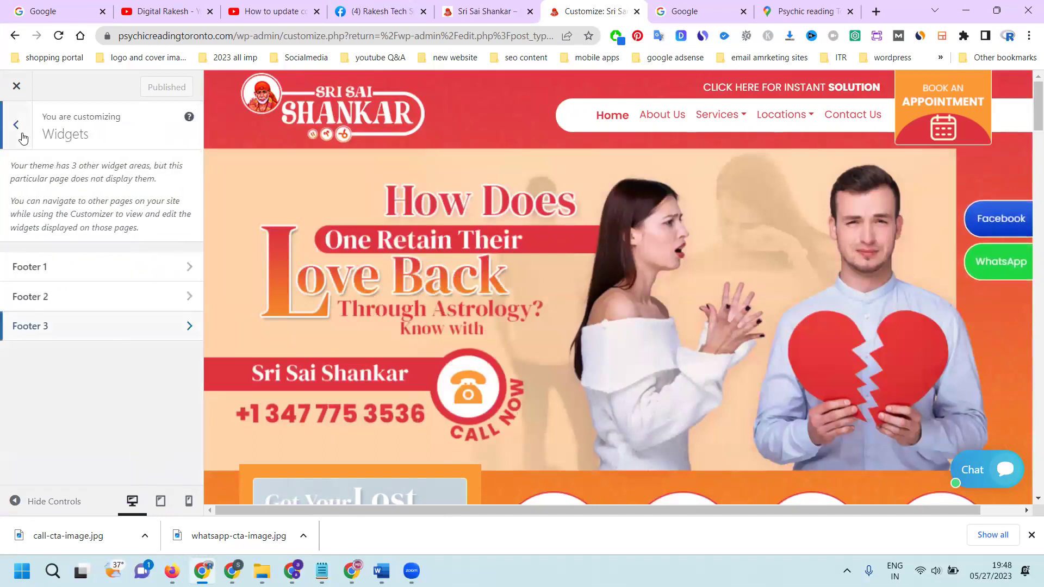
left_click(22, 136)
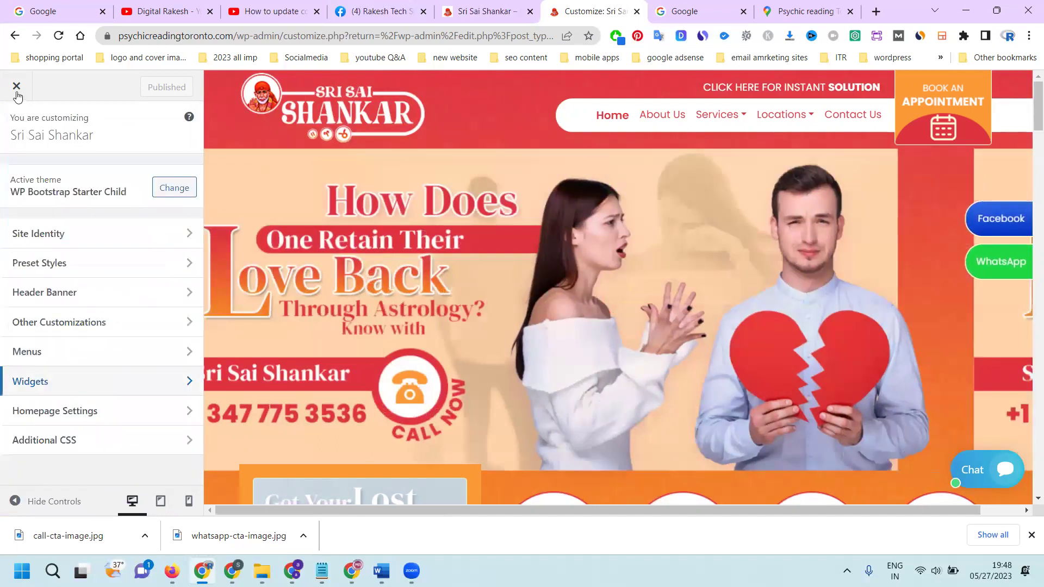
left_click(17, 94)
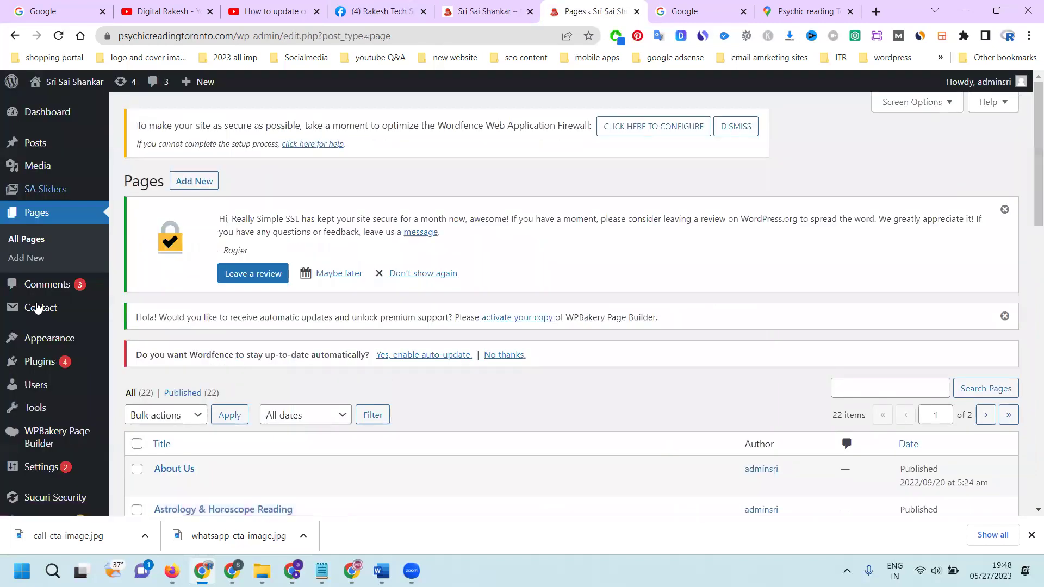
Step: Open Appearance > Widgets, dismiss the welcome tour, and inspect the Sidebar widget area
mouse_move(53, 344)
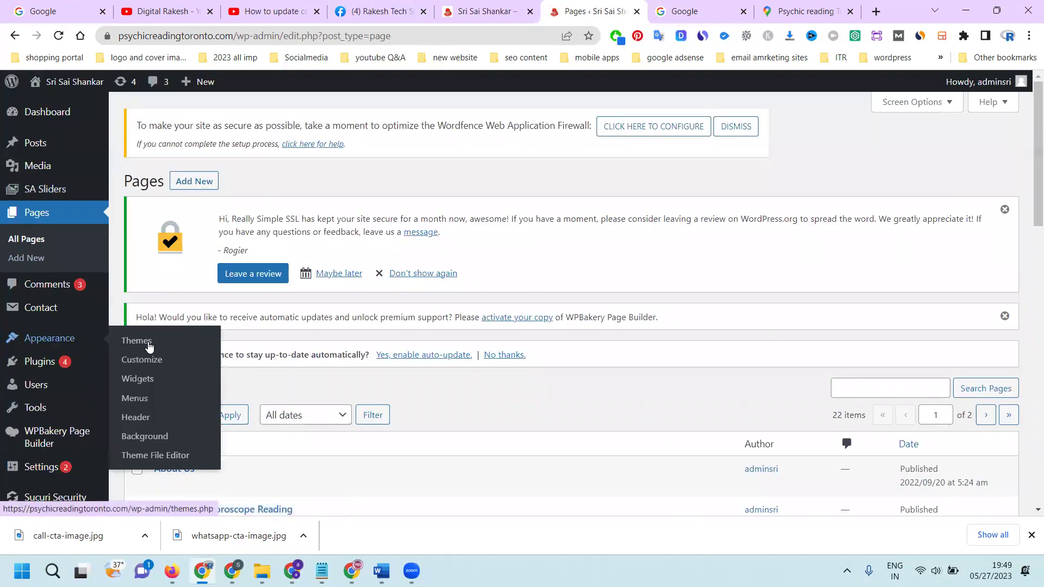
left_click(148, 385)
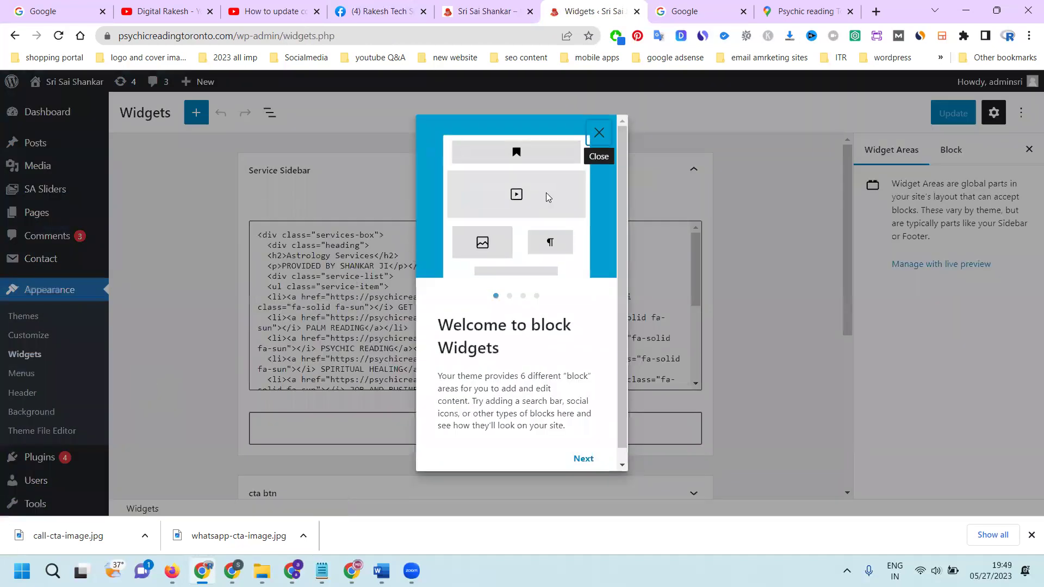
left_click(599, 134)
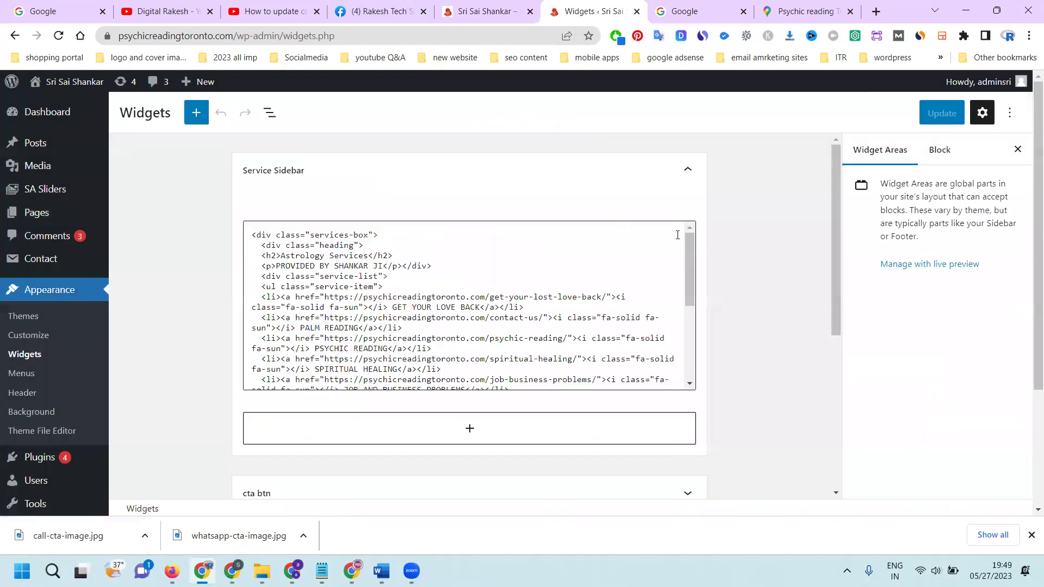
scroll(720, 284, "down", 5)
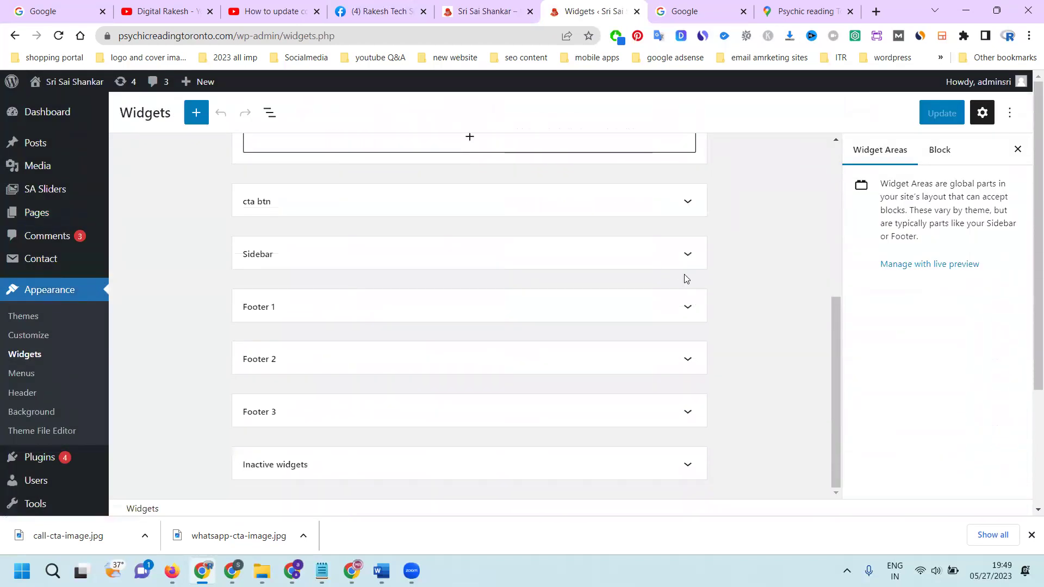
left_click(687, 258)
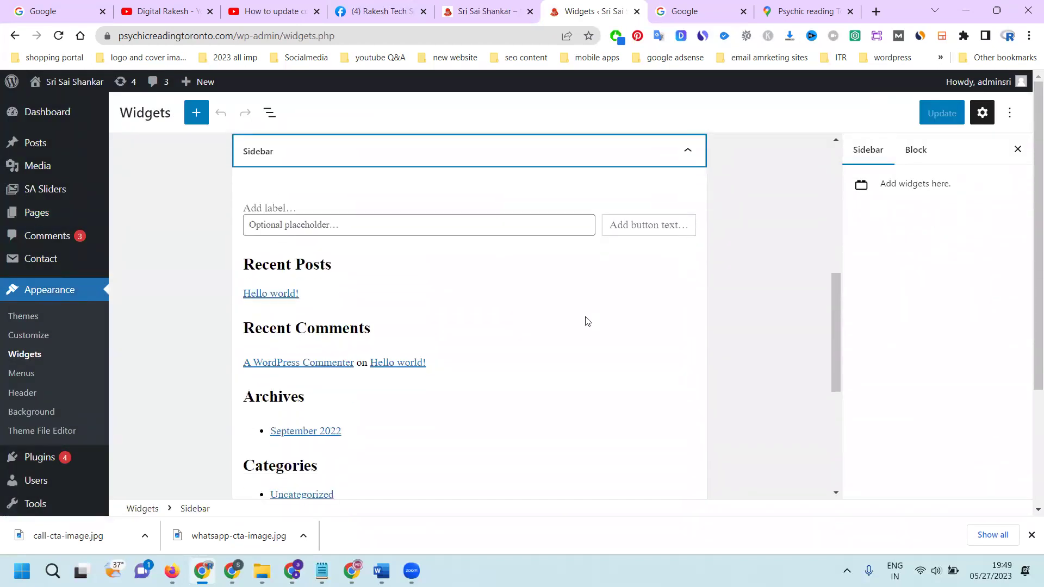
scroll(581, 324, "down", 3)
scroll(579, 324, "up", 5)
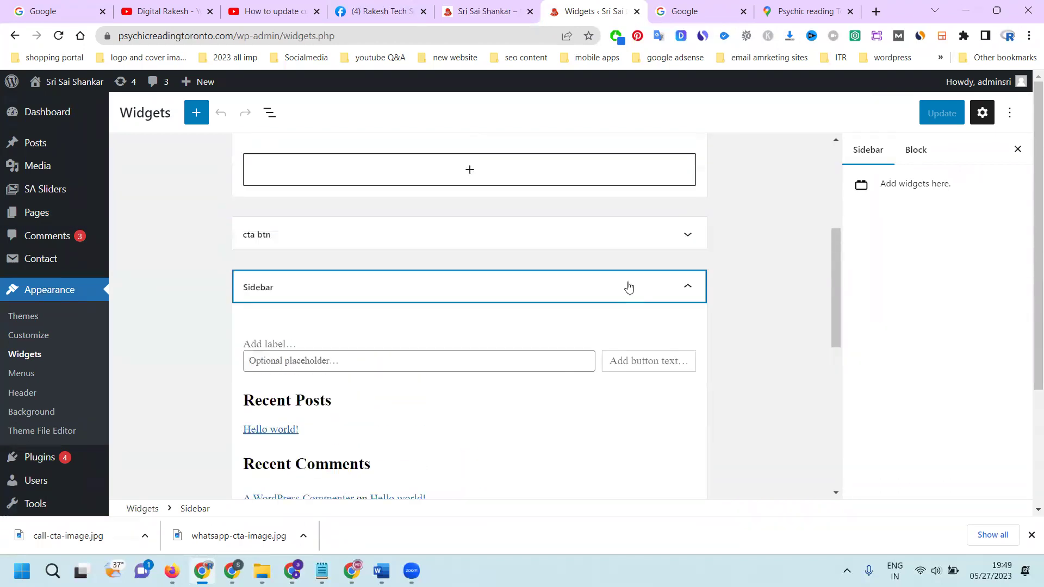
left_click(686, 287)
Step: Inspect the cta btn and empty Footer 1 widget areas, then switch to the live site
left_click(687, 236)
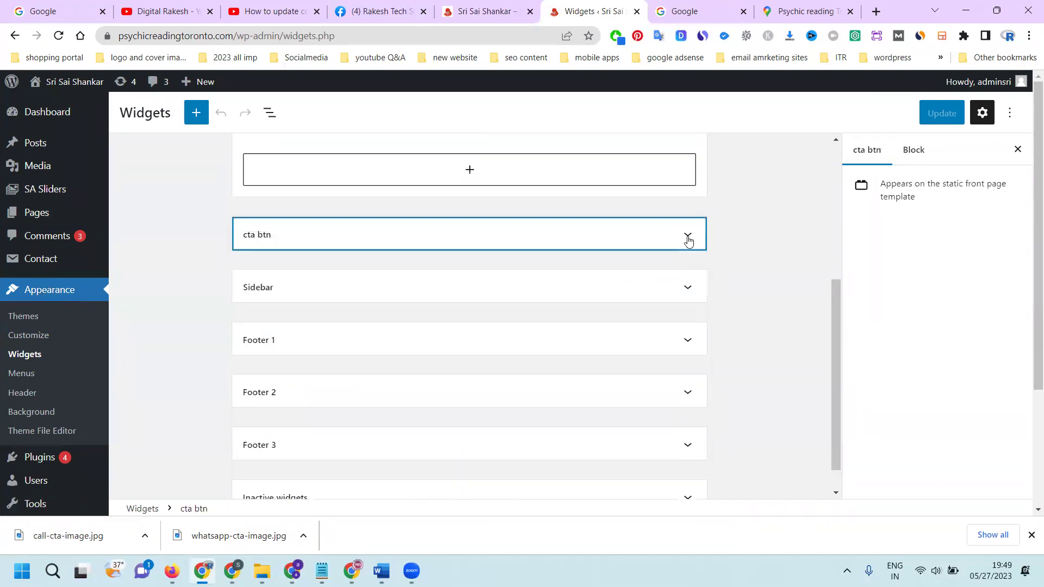
left_click(689, 239)
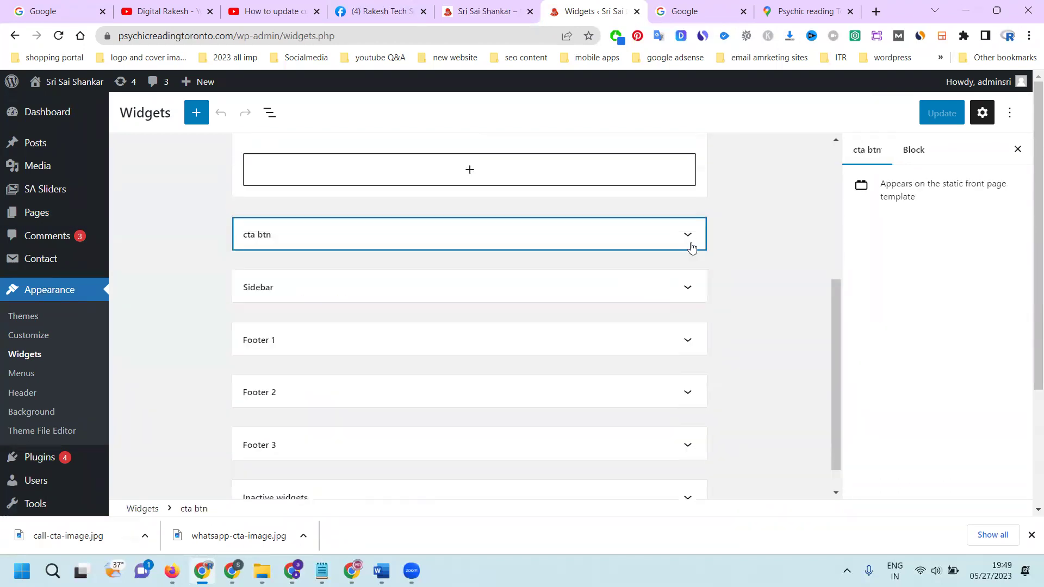
left_click(686, 341)
left_click(683, 343)
scroll(743, 334, "down", 3)
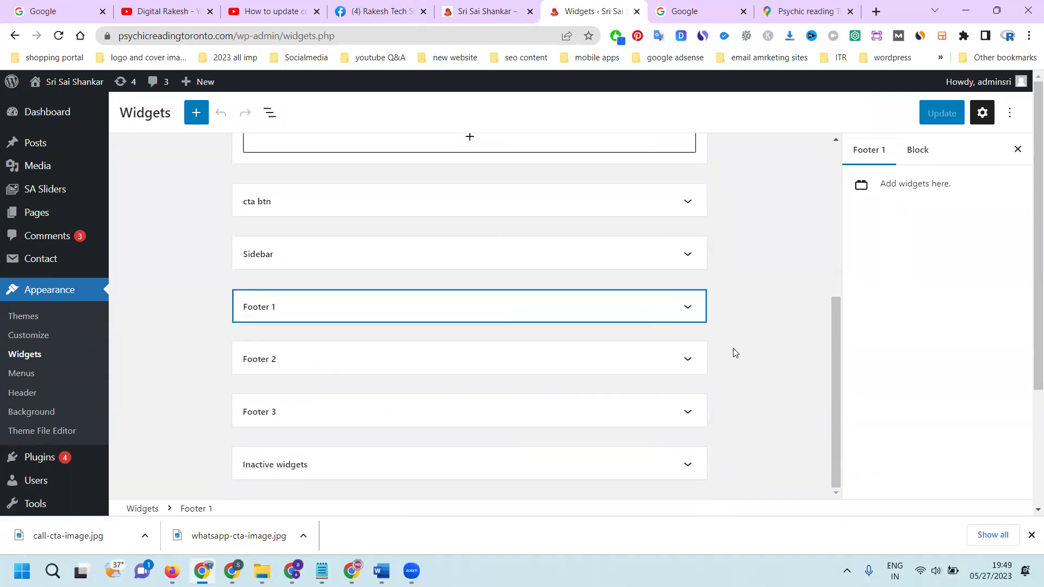
scroll(31, 233, "up", 3)
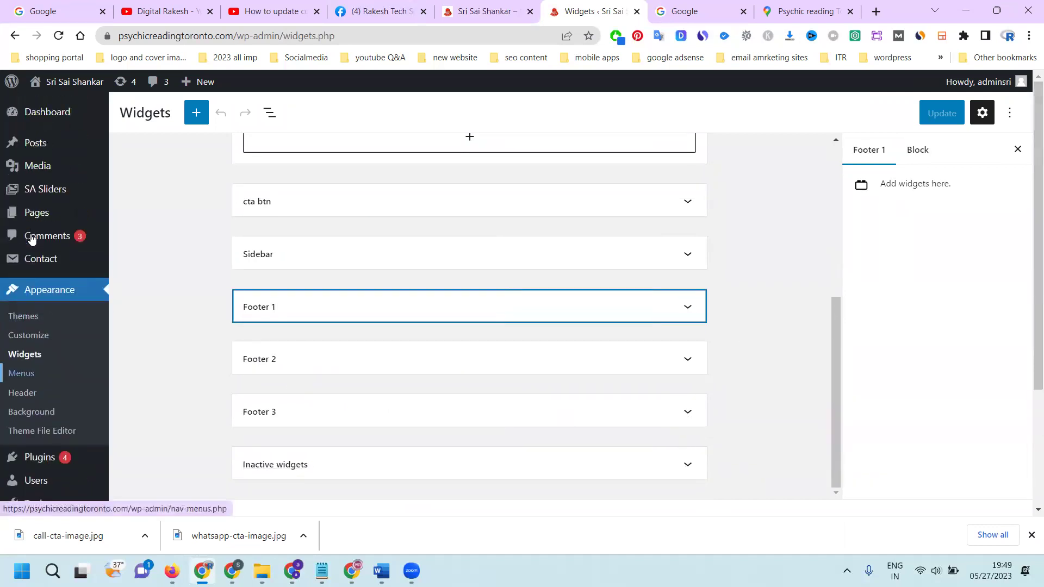
left_click(39, 107)
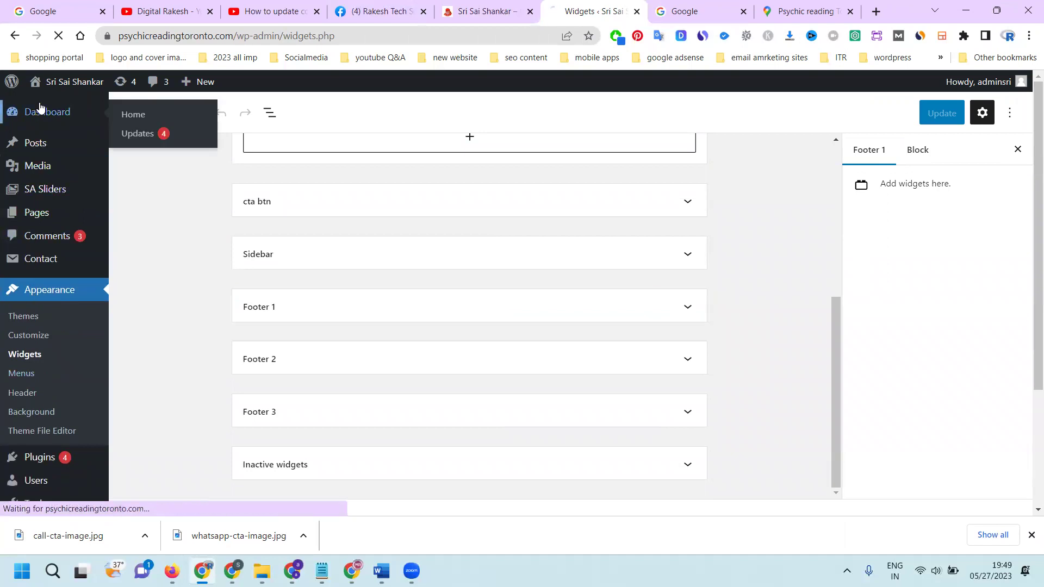
left_click(449, 16)
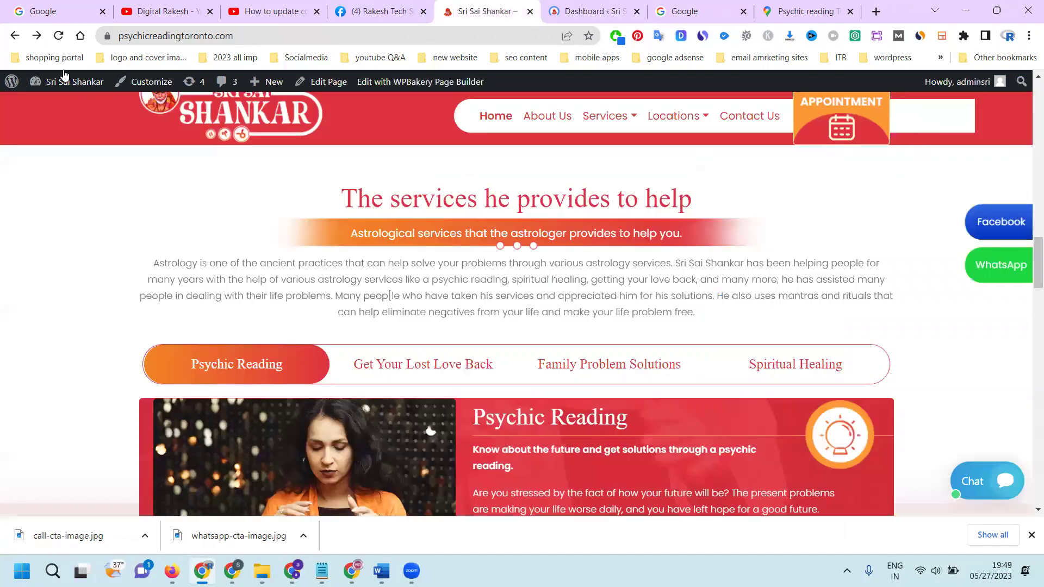
Step: Reload the home page and test the footer WhatsApp banner, which opens a chat with the old site number
left_click(59, 36)
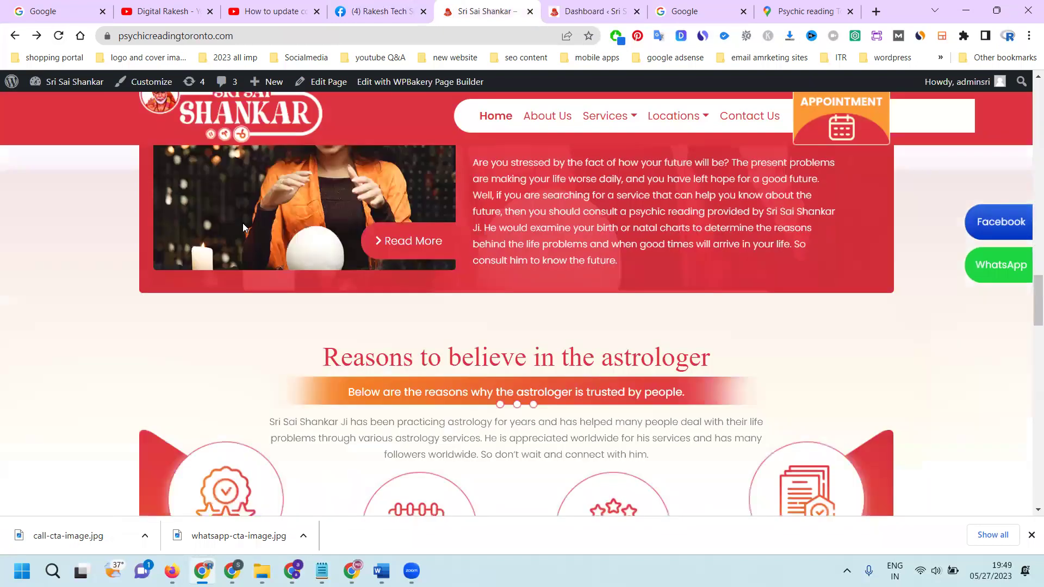
scroll(243, 228, "down", 3)
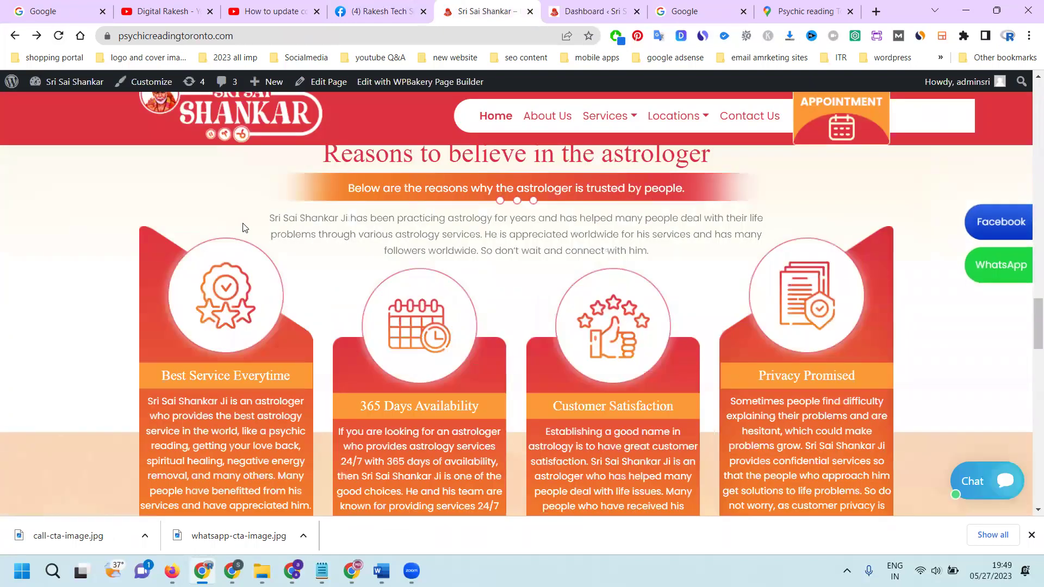
scroll(242, 227, "down", 1)
scroll(243, 227, "down", 7)
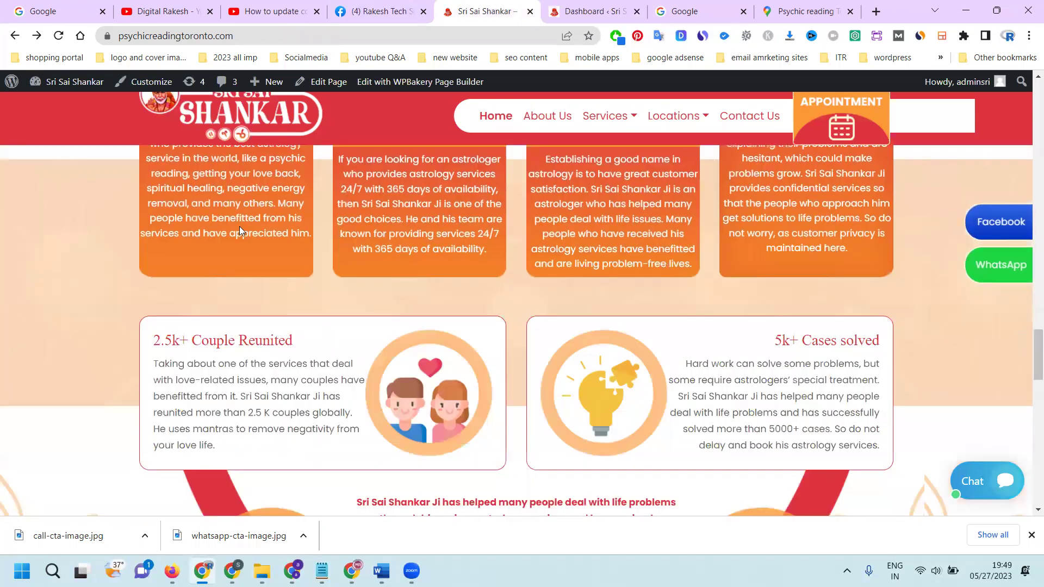
scroll(241, 227, "down", 8)
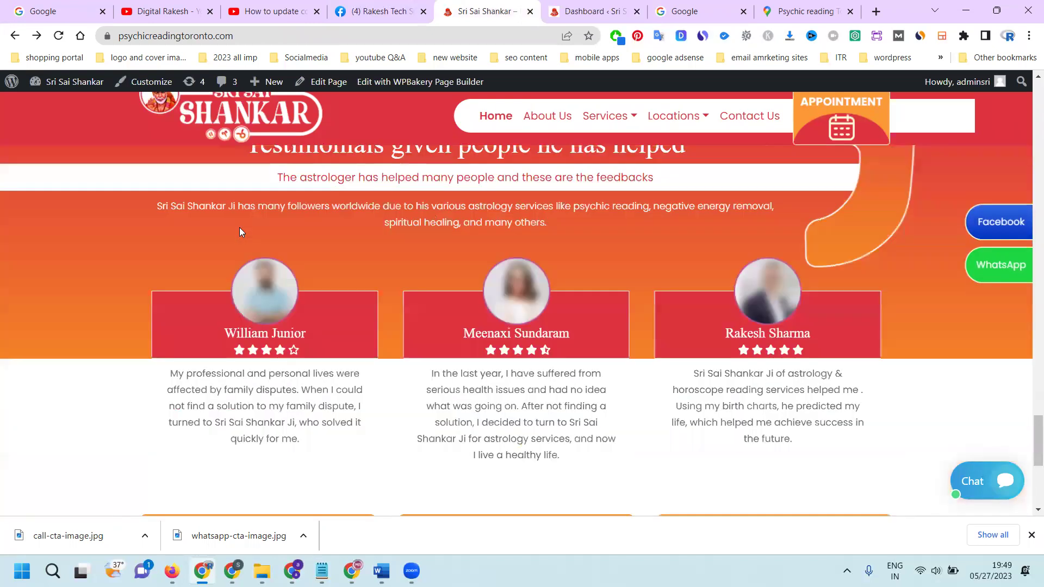
scroll(241, 227, "down", 5)
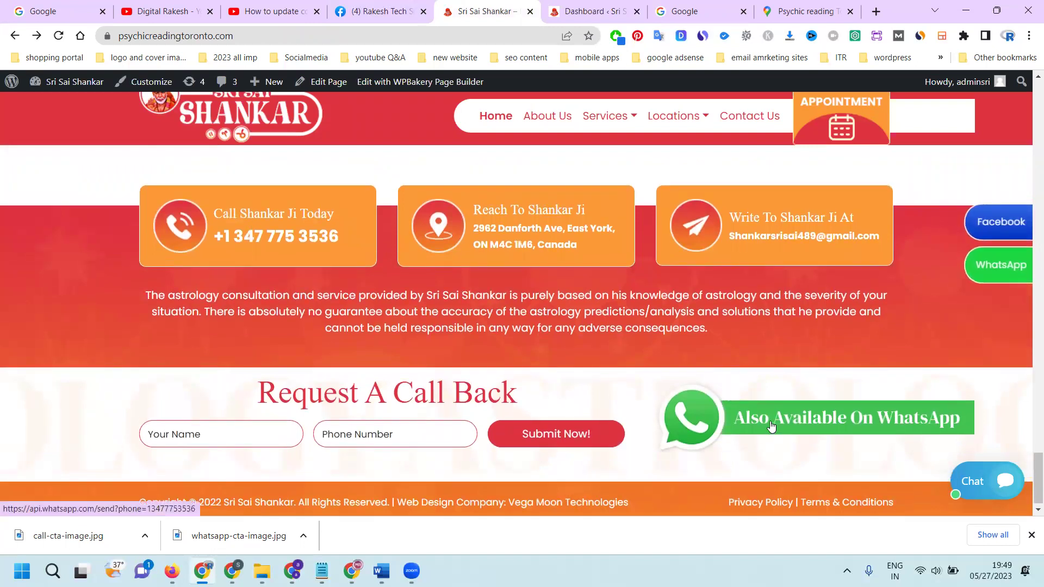
left_click(769, 427)
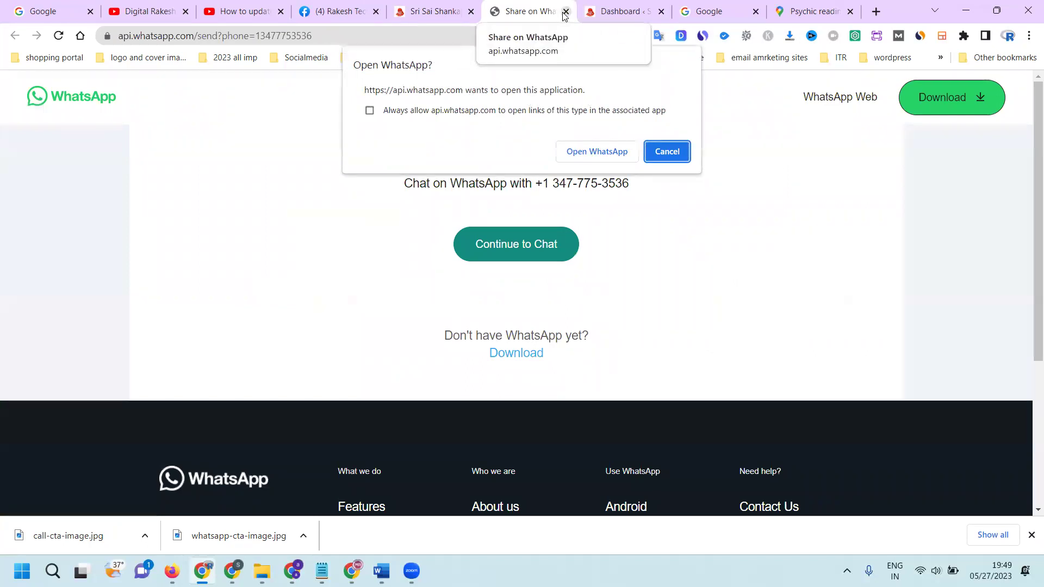
left_click(566, 11)
scroll(679, 390, "up", 4)
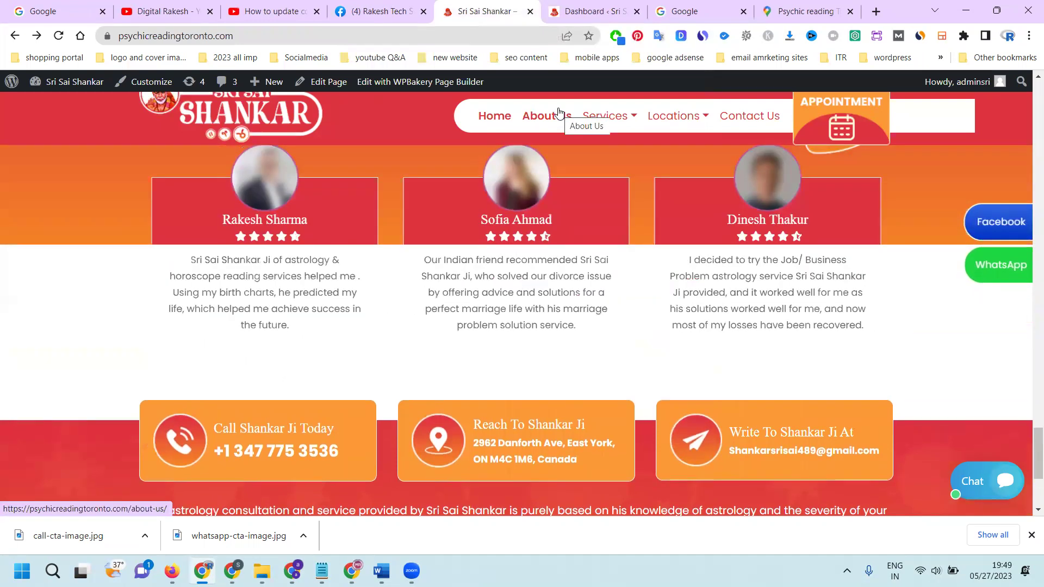
Step: Scroll through the Home page's WPBakery rows and select the site's domain in the address bar
left_click(319, 86)
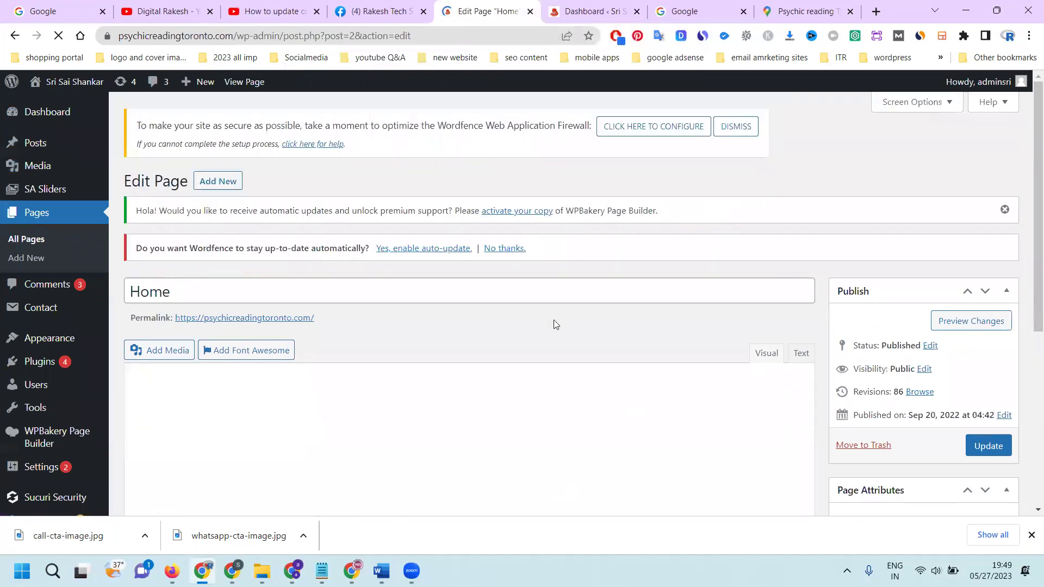
scroll(825, 343, "down", 5)
scroll(825, 343, "down", 15)
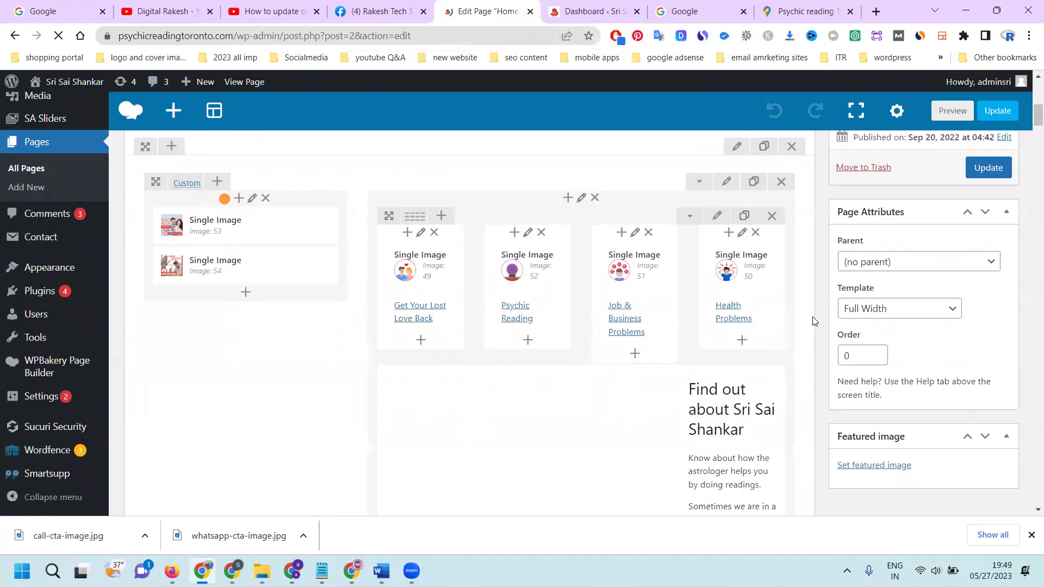
scroll(801, 305, "down", 10)
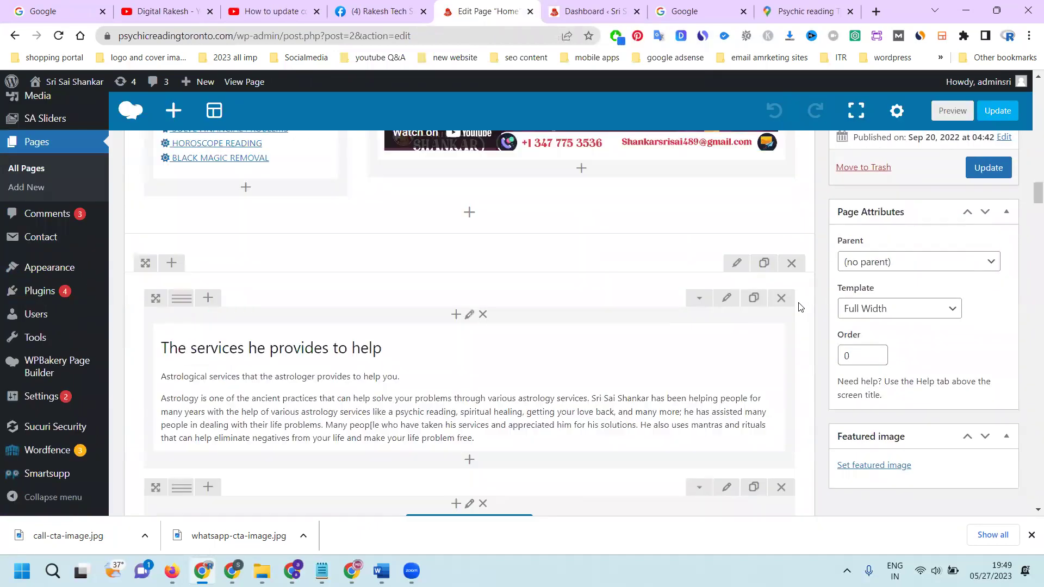
scroll(798, 304, "down", 15)
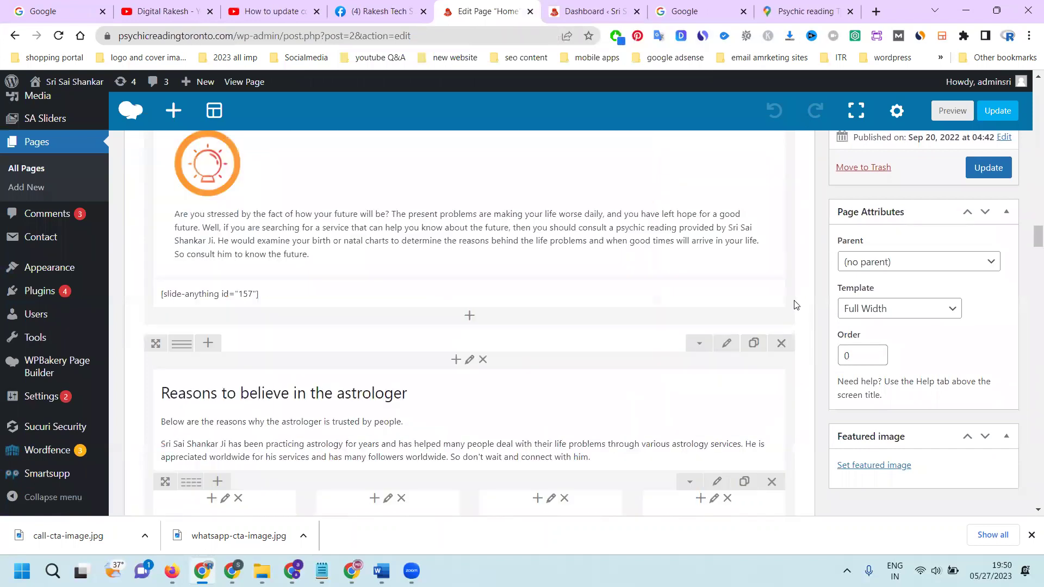
scroll(795, 304, "down", 15)
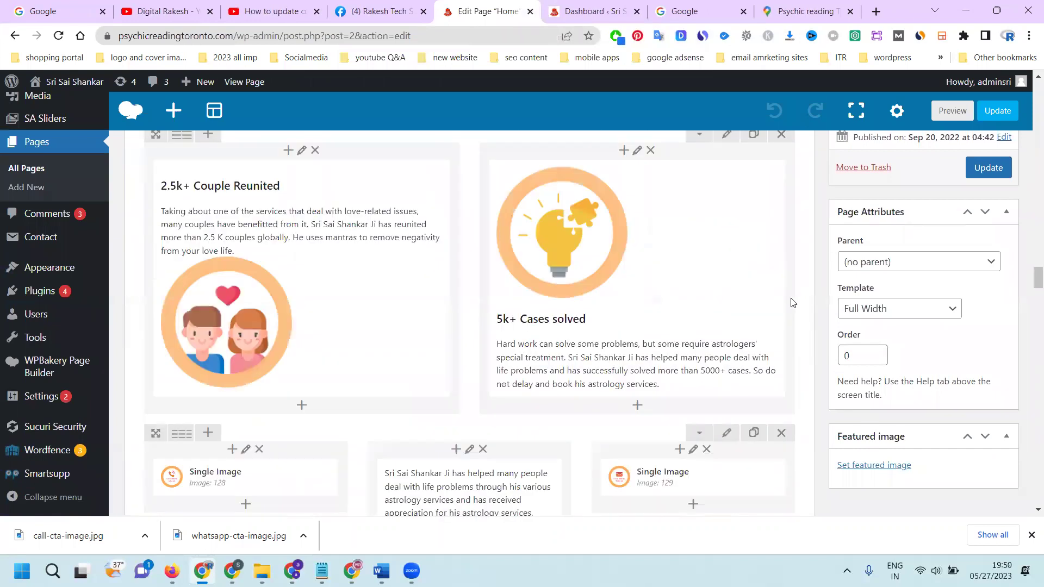
scroll(792, 304, "down", 5)
scroll(790, 302, "up", 4)
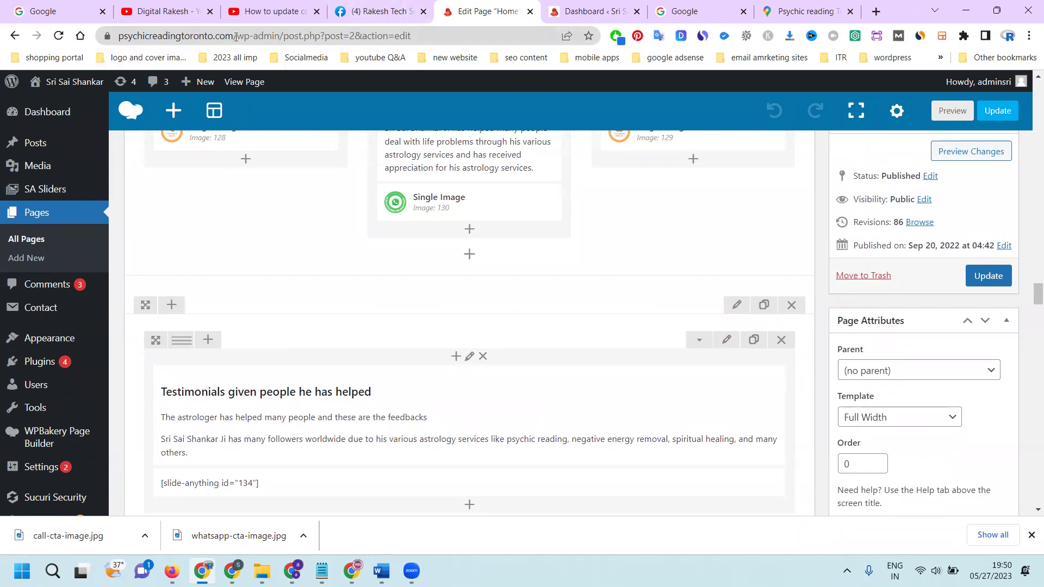
left_click_drag(236, 36, 109, 36)
key("ctrl+c")
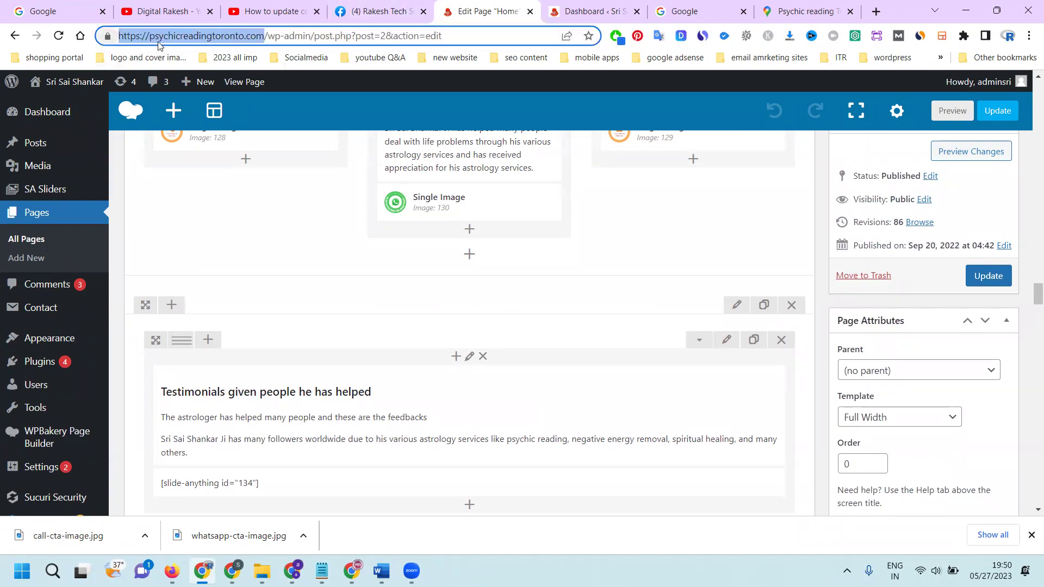
Step: Load the live site's home page in a new tab from the copied address
left_click(873, 11)
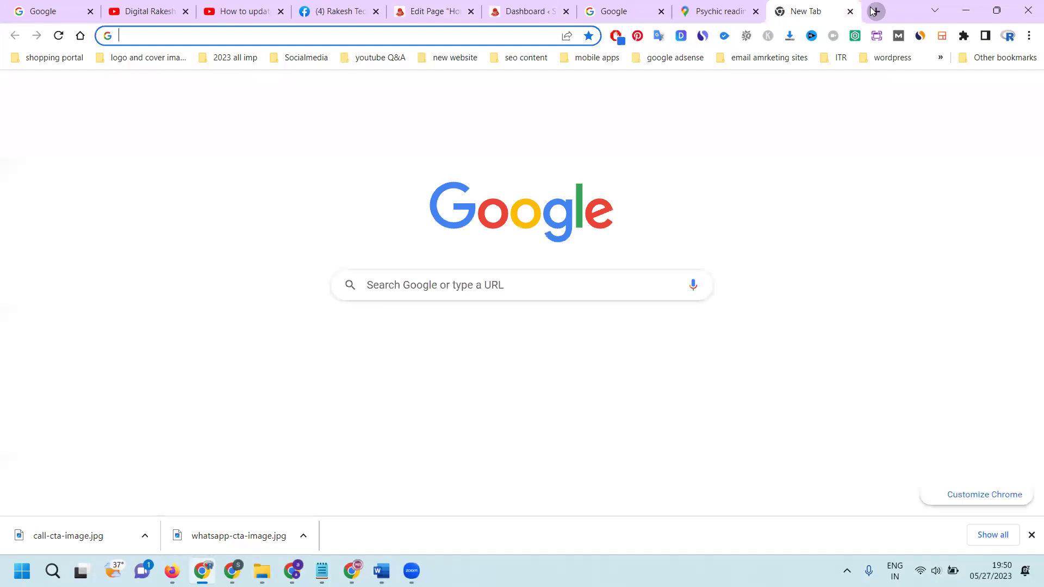
key("ctrl+v")
key("Return")
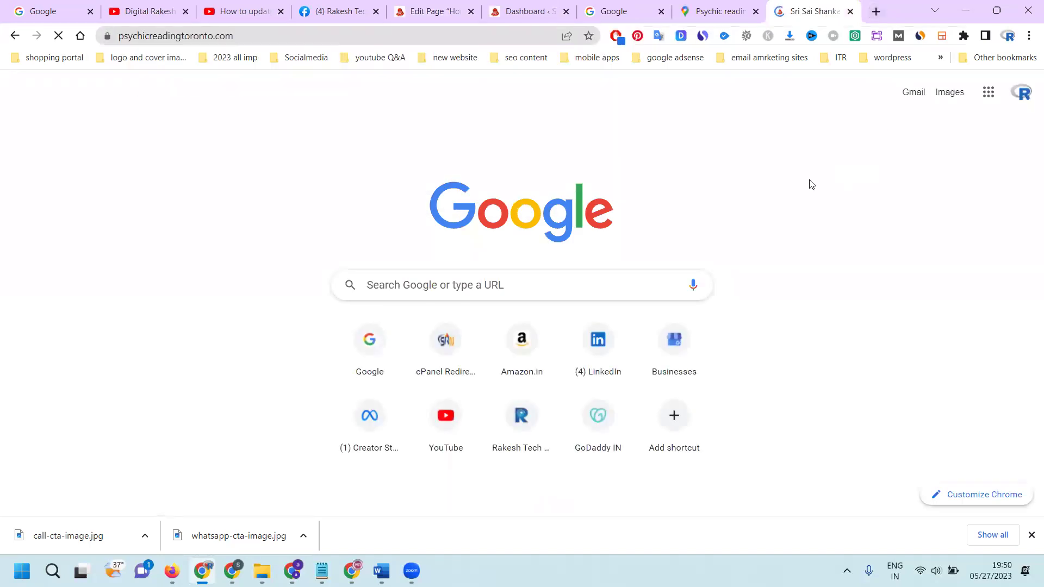
Step: Review the Call/Reach/Write contact cards, then check the Home editor's final Testimonials rows
scroll(783, 206, "down", 2)
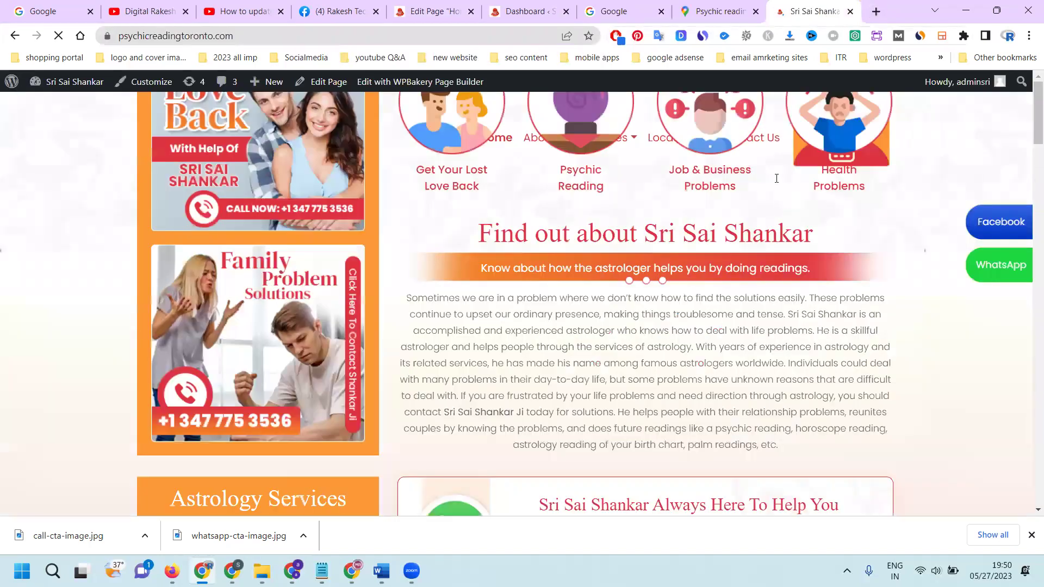
scroll(777, 178, "down", 6)
scroll(761, 173, "down", 10)
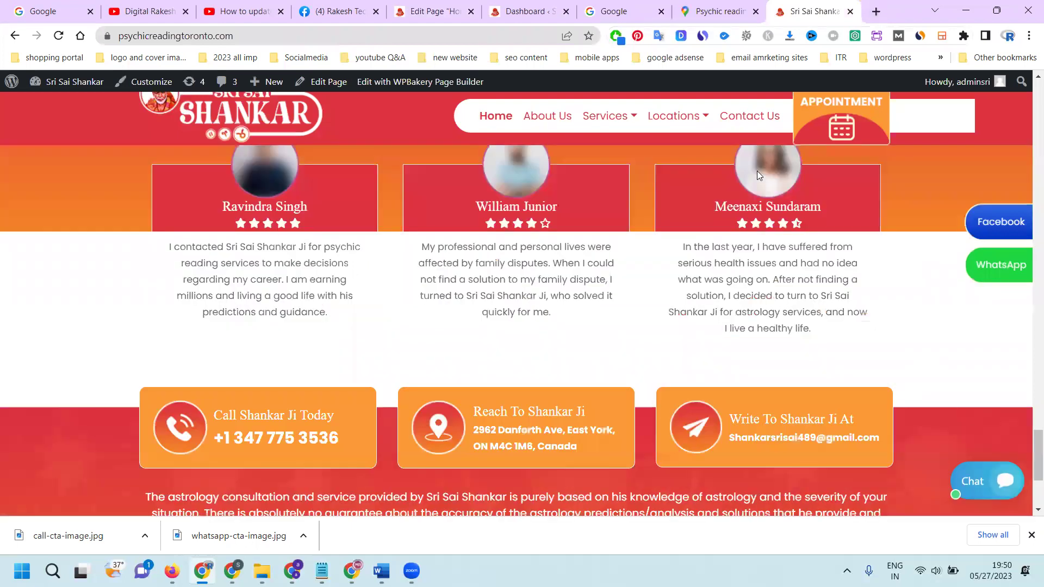
scroll(752, 171, "down", 4)
scroll(730, 186, "up", 1)
scroll(730, 187, "up", 3)
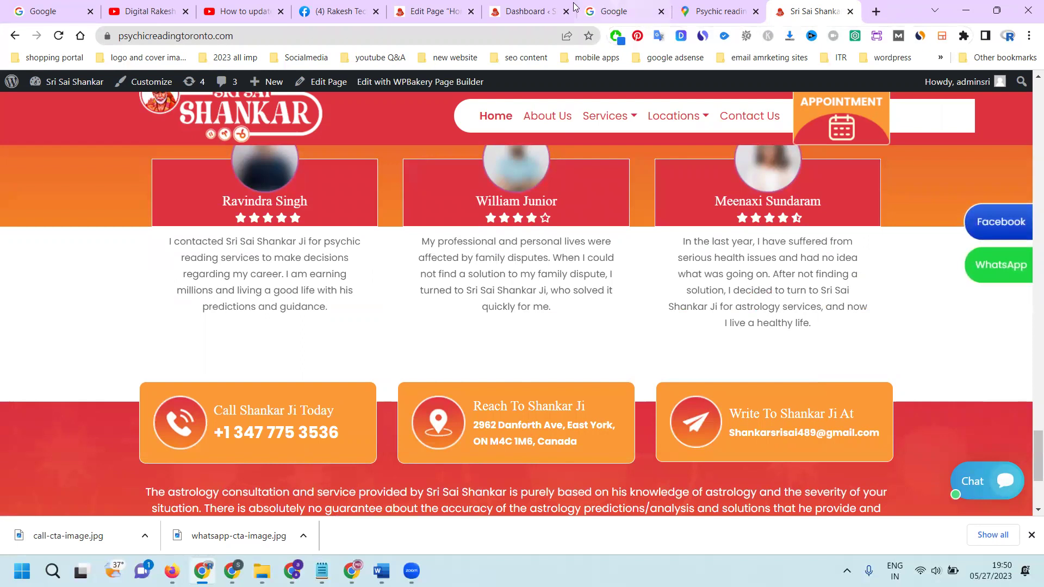
left_click(435, 10)
scroll(477, 247, "down", 7)
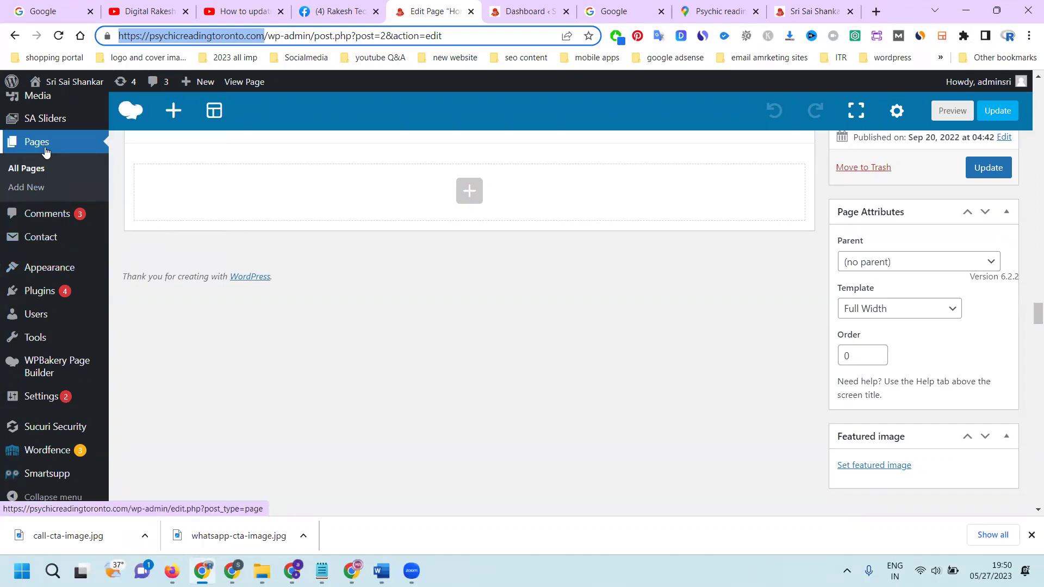
Step: Open the Customizer's Header Banner section from Appearance > Header
mouse_move(53, 266)
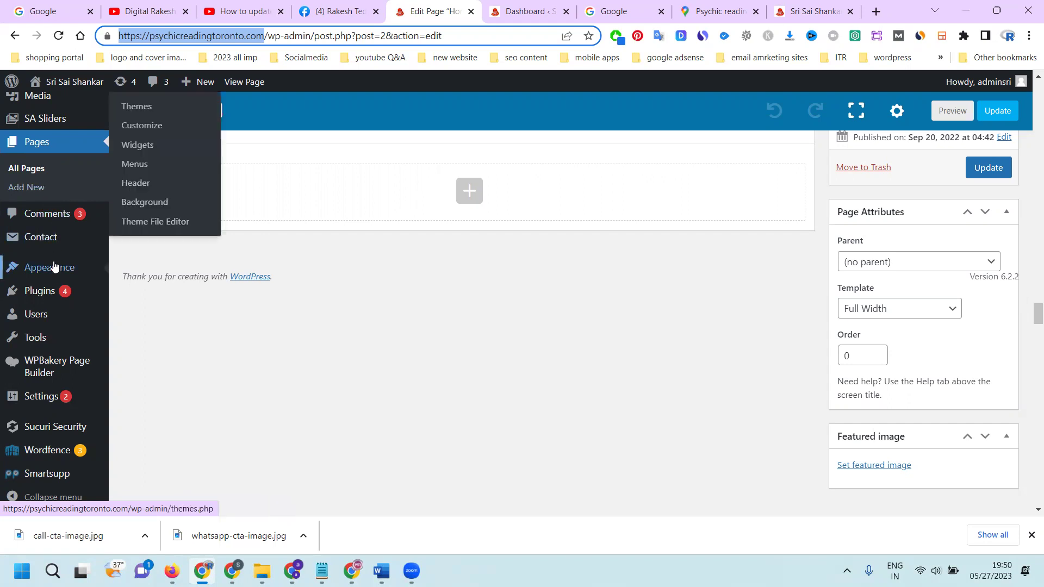
left_click(144, 189)
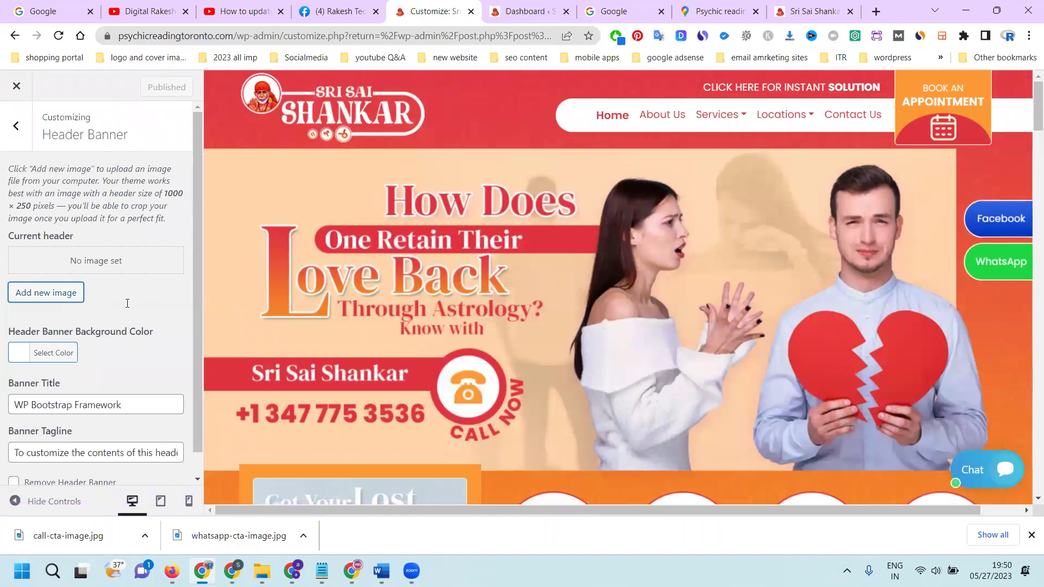
Step: Review the Header Banner and Site Identity (title, tagline, logo) settings without changes
scroll(129, 326, "down", 1)
scroll(120, 306, "up", 1)
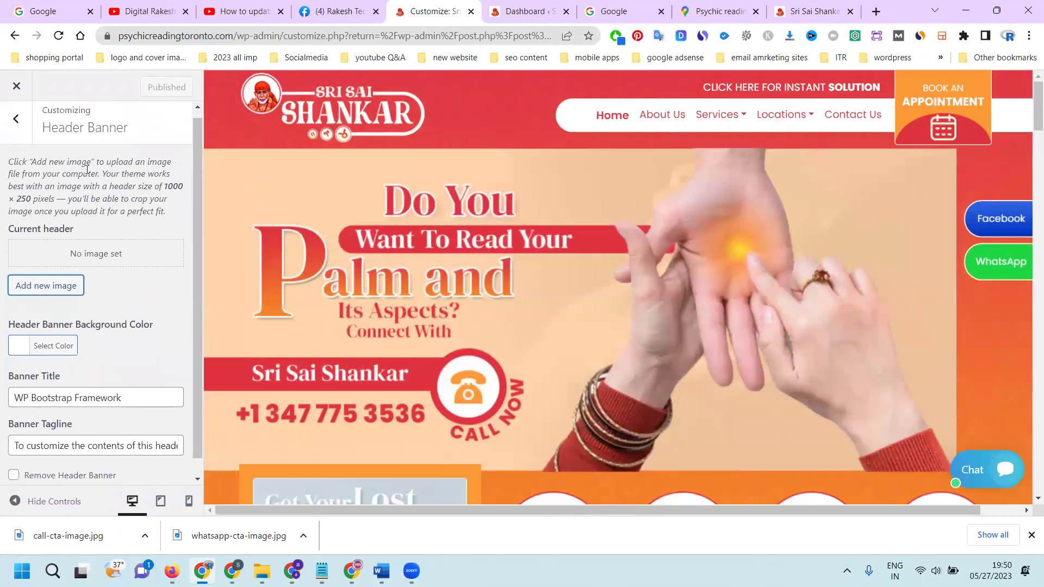
left_click(15, 126)
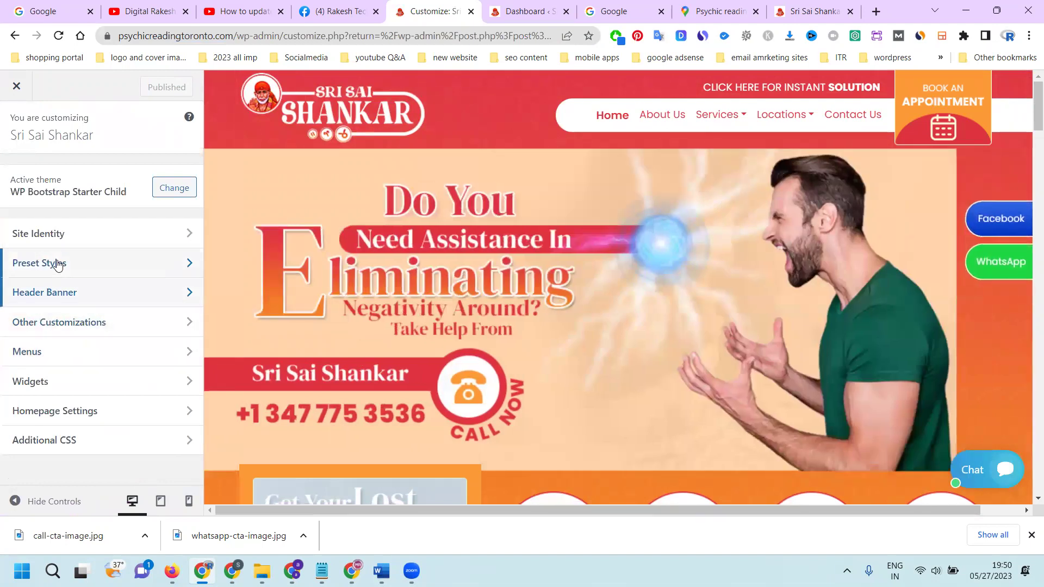
left_click(64, 234)
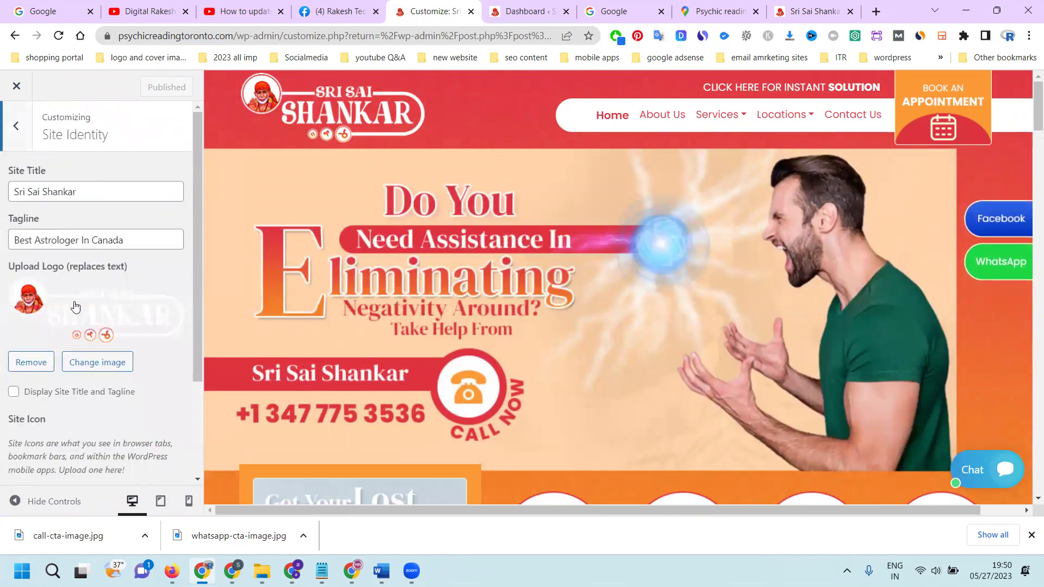
scroll(87, 314, "down", 3)
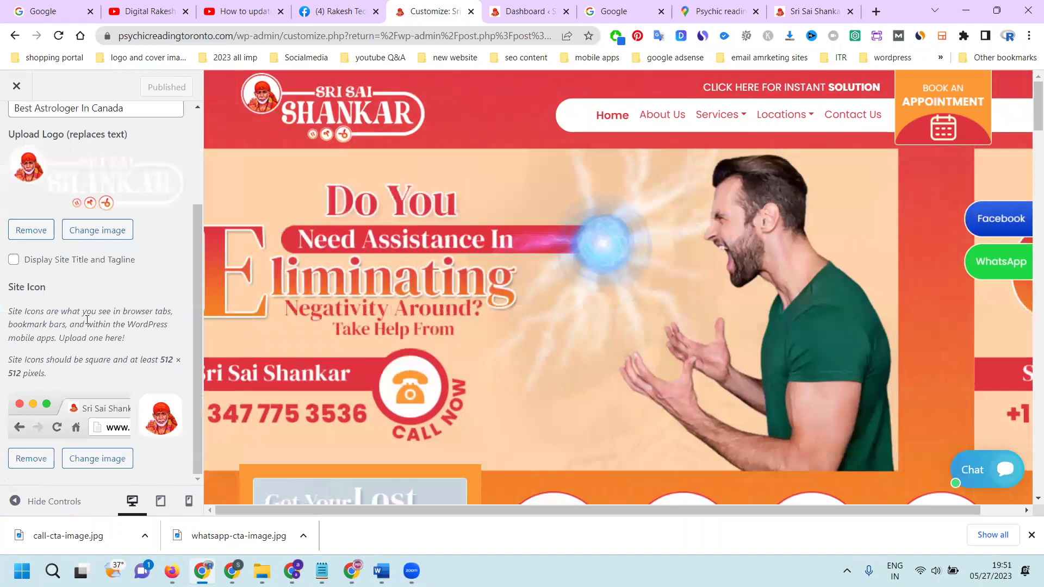
scroll(78, 223, "up", 3)
left_click(16, 129)
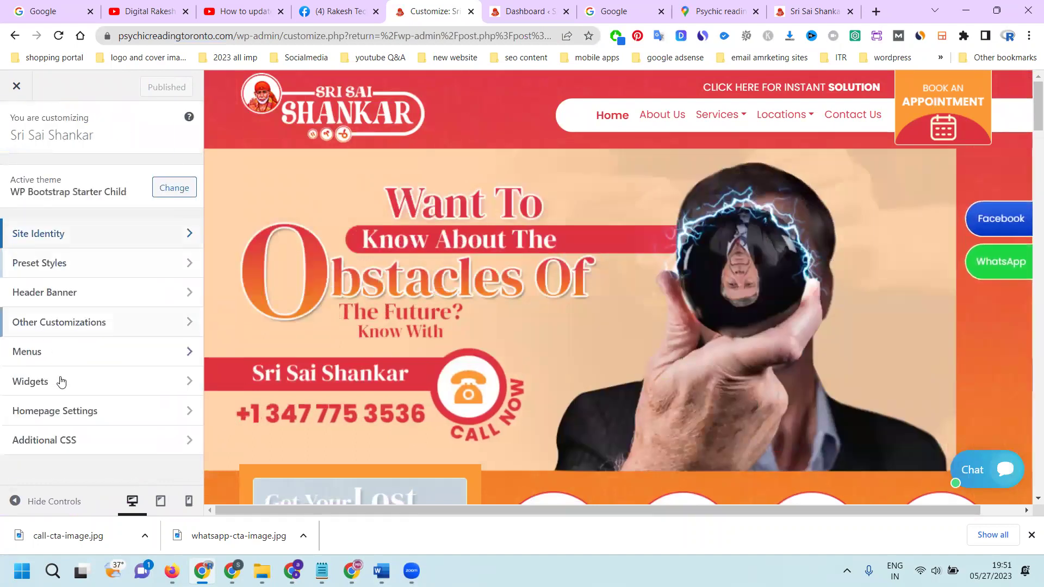
Step: Check the Homepage Settings, then look over the Header Banner panel again
left_click(61, 412)
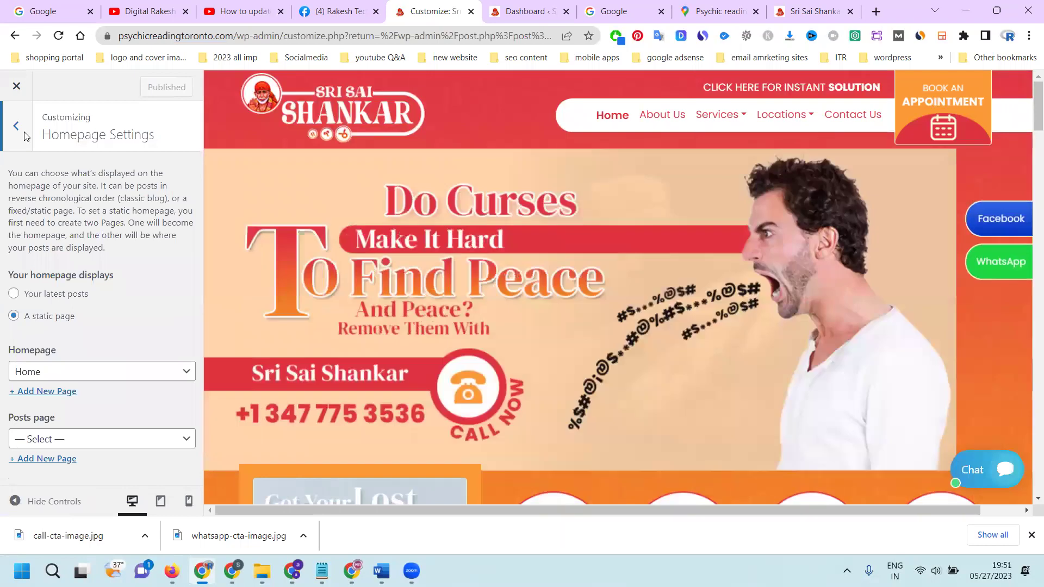
left_click(23, 136)
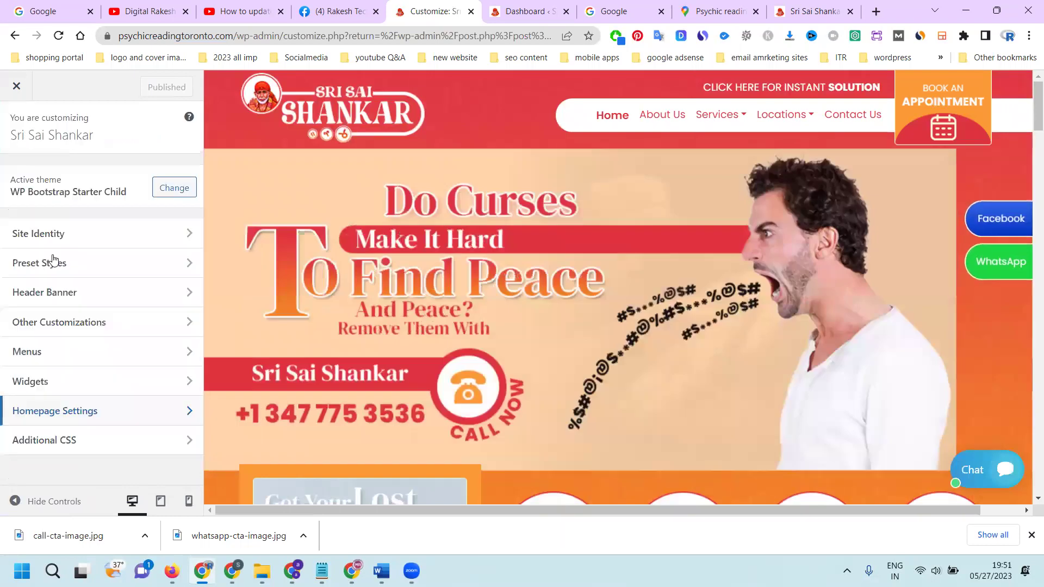
left_click(51, 291)
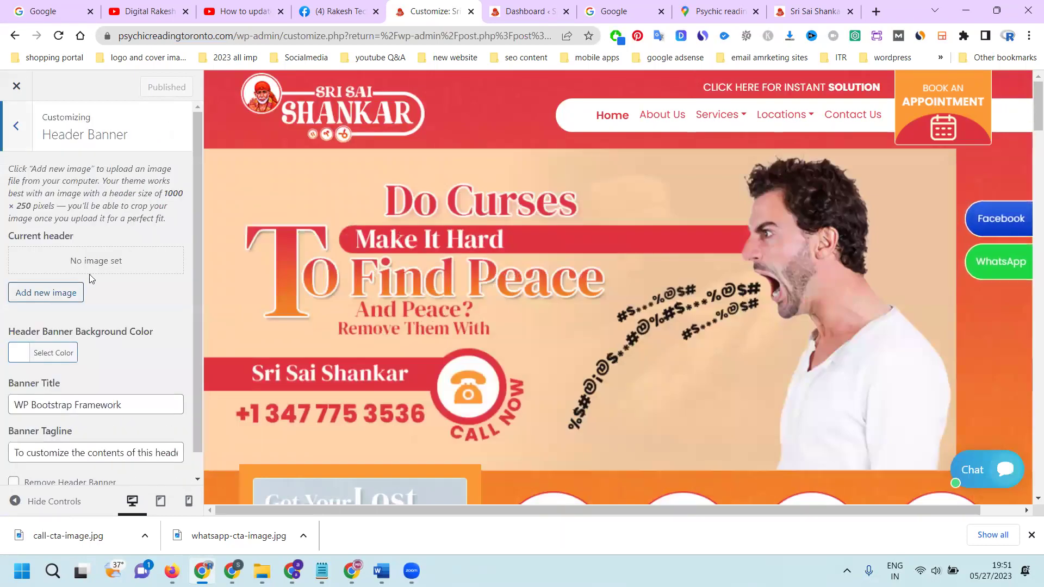
scroll(103, 277, "down", 1)
scroll(105, 275, "up", 1)
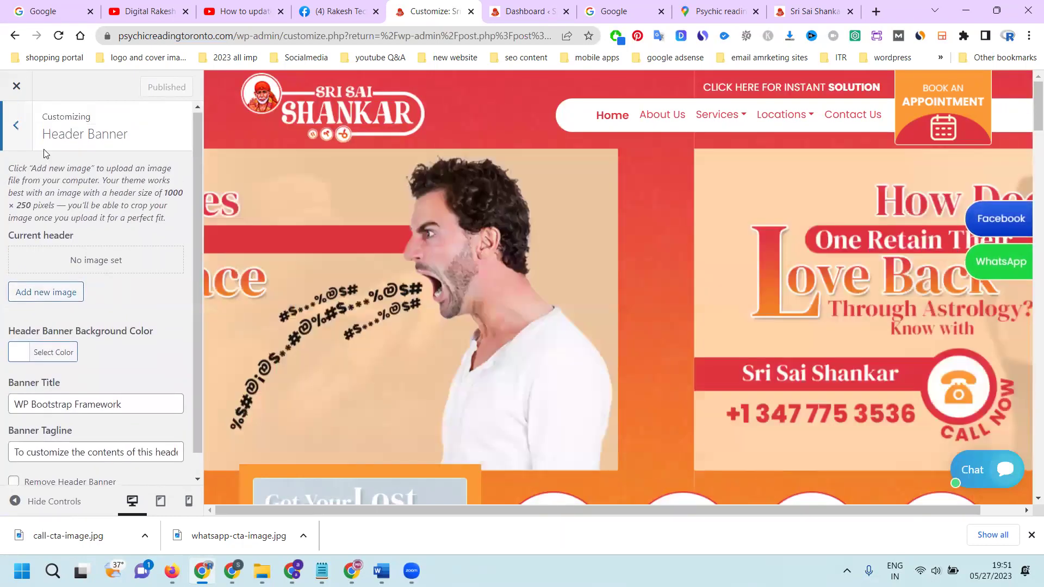
Step: Recheck Site Identity and close the Customizer, returning to the Home page editor
left_click(16, 125)
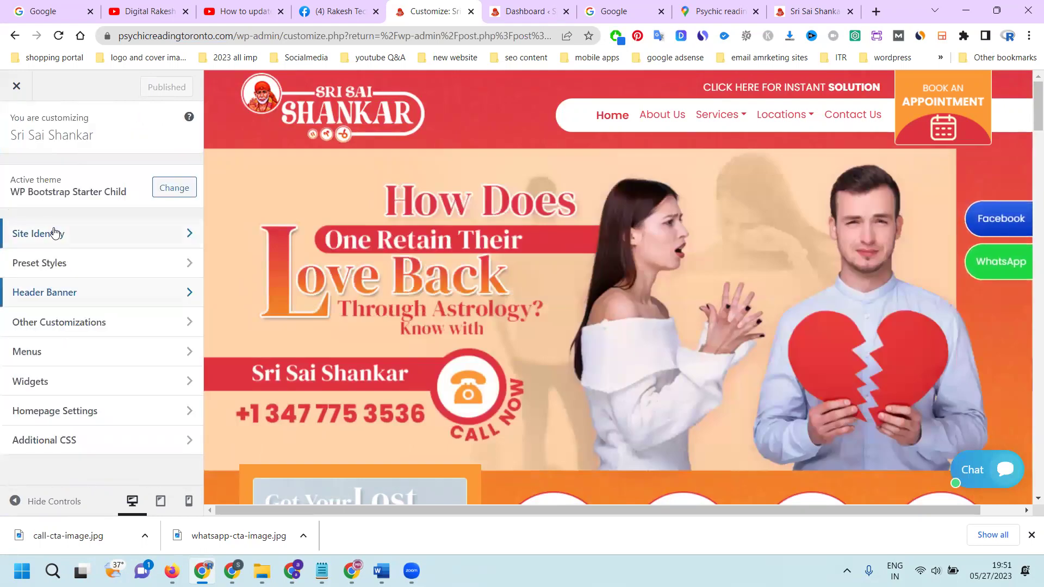
left_click(55, 233)
left_click(16, 126)
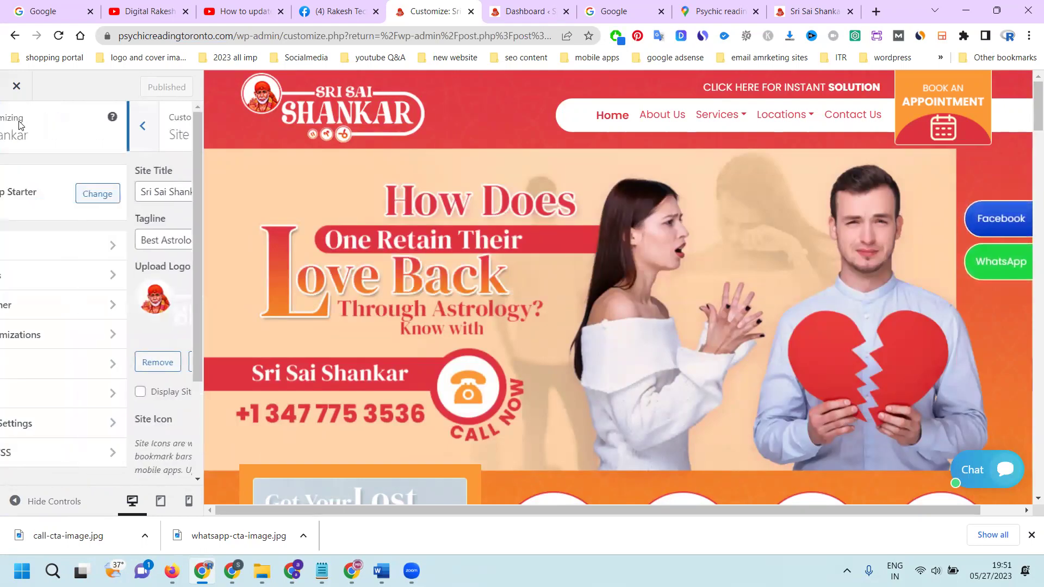
left_click(16, 91)
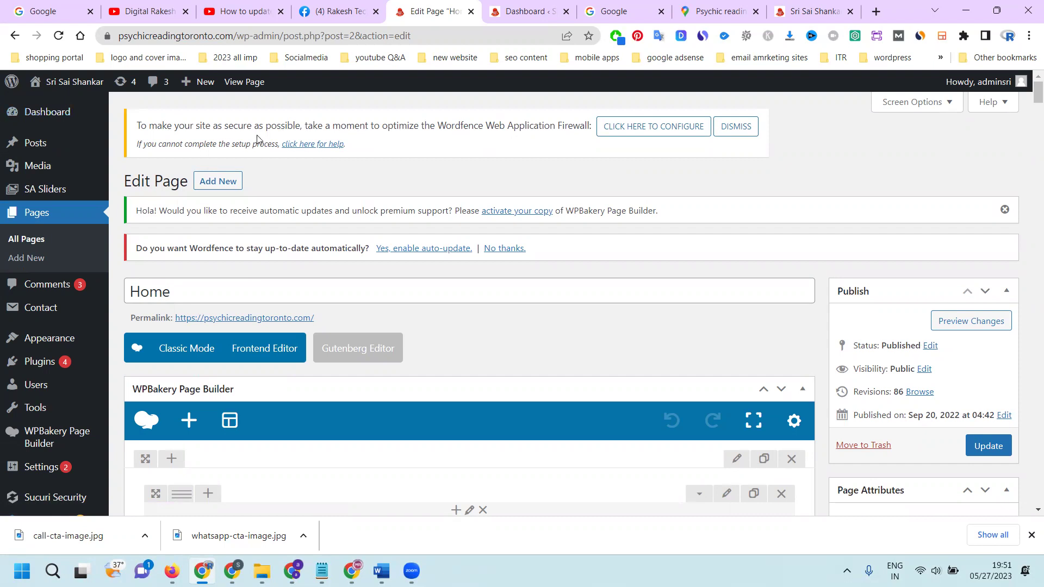
Step: Leave the Home page editor for the WordPress Dashboard
scroll(426, 220, "down", 4)
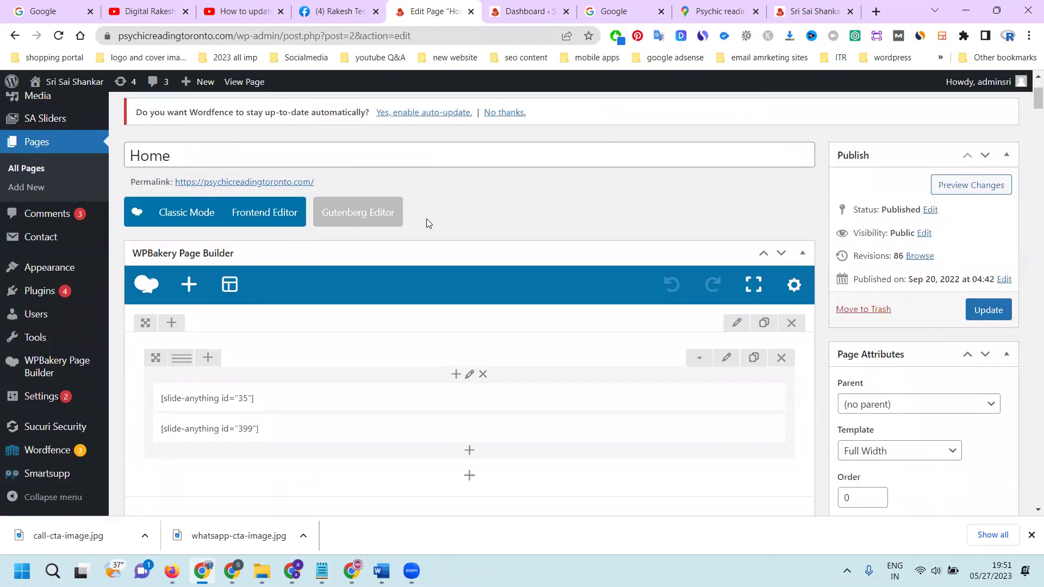
scroll(426, 219, "down", 3)
scroll(55, 175, "up", 4)
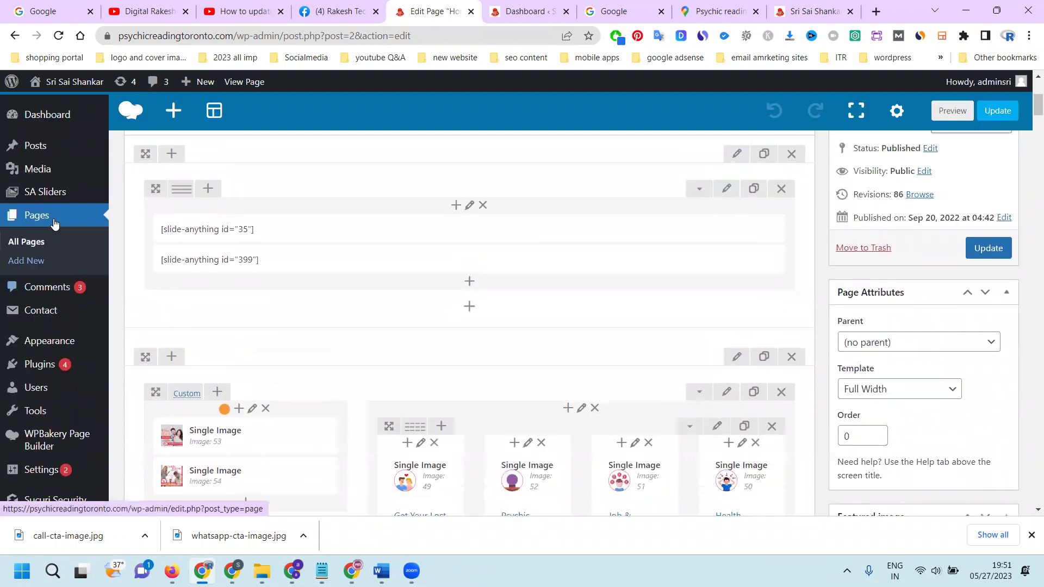
left_click(48, 117)
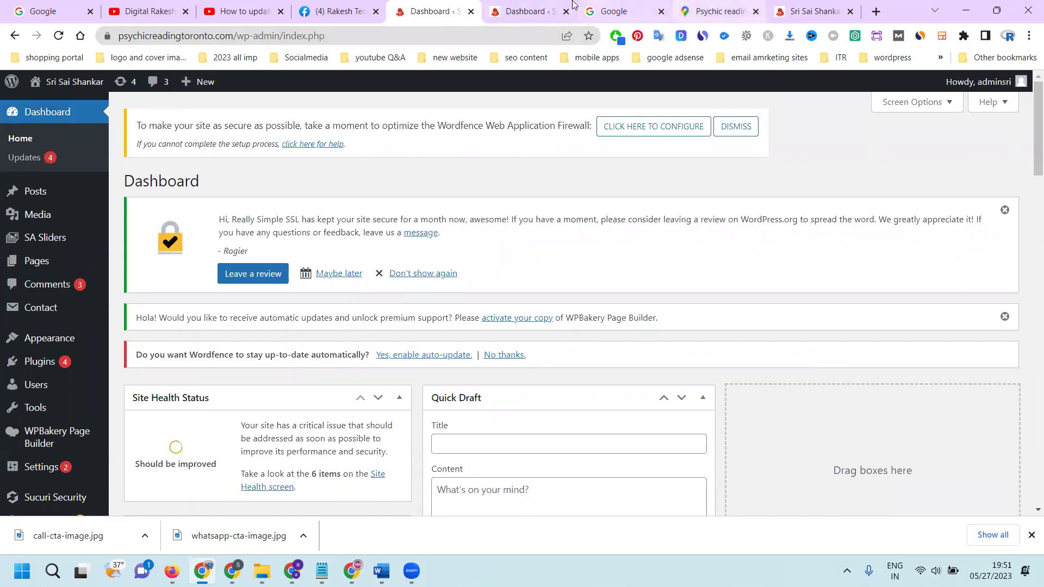
Step: Close the duplicate Dashboard tab and bring the live Sri Sai Shankar site forward
left_click(535, 9)
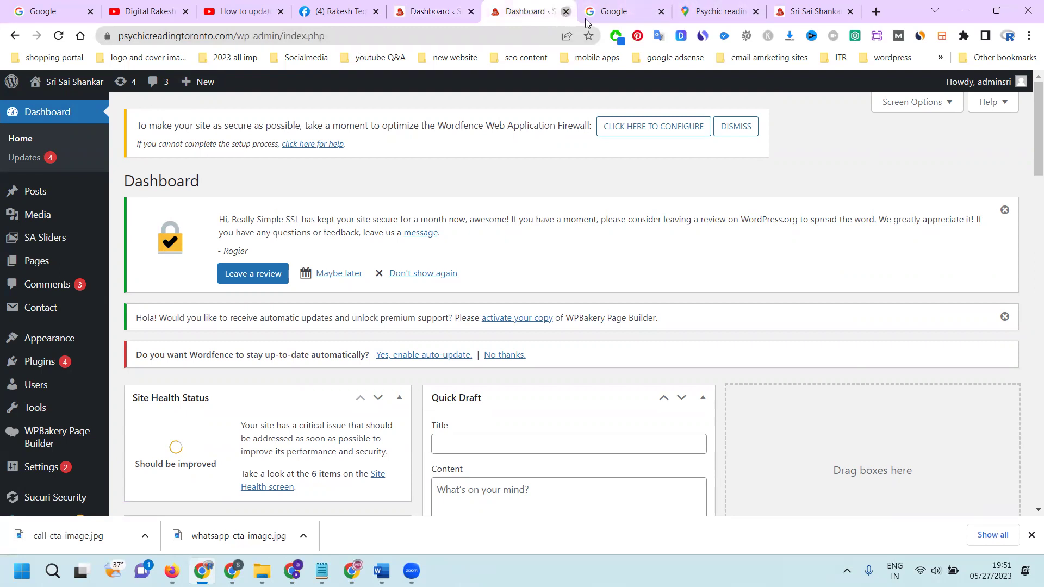
left_click(565, 11)
left_click(689, 13)
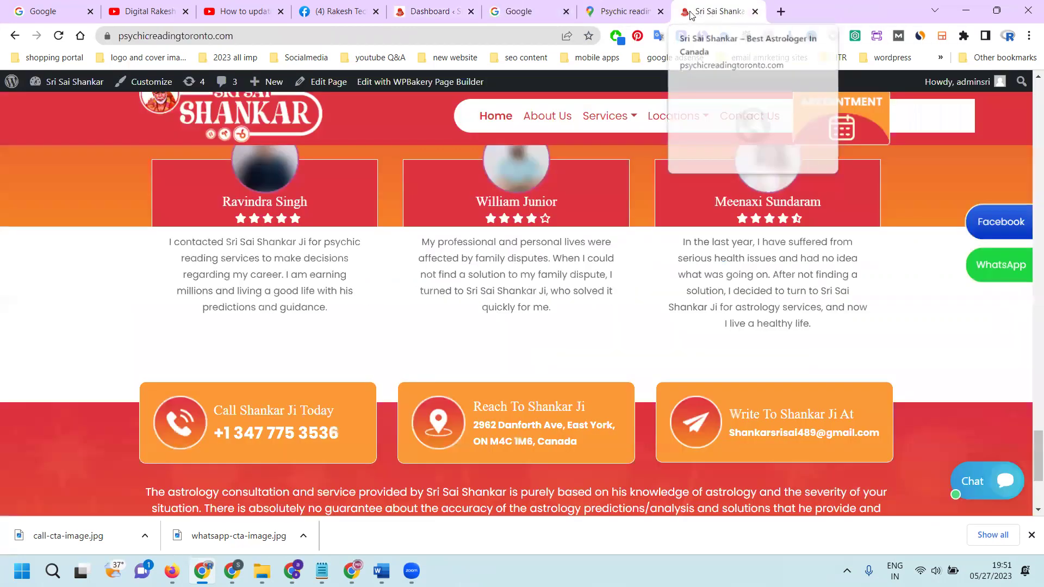
Step: Move the Sri Sai Shankar tab after the Facebook tab and view the YouTube channel's Videos page
left_click_drag(690, 14, 451, 8)
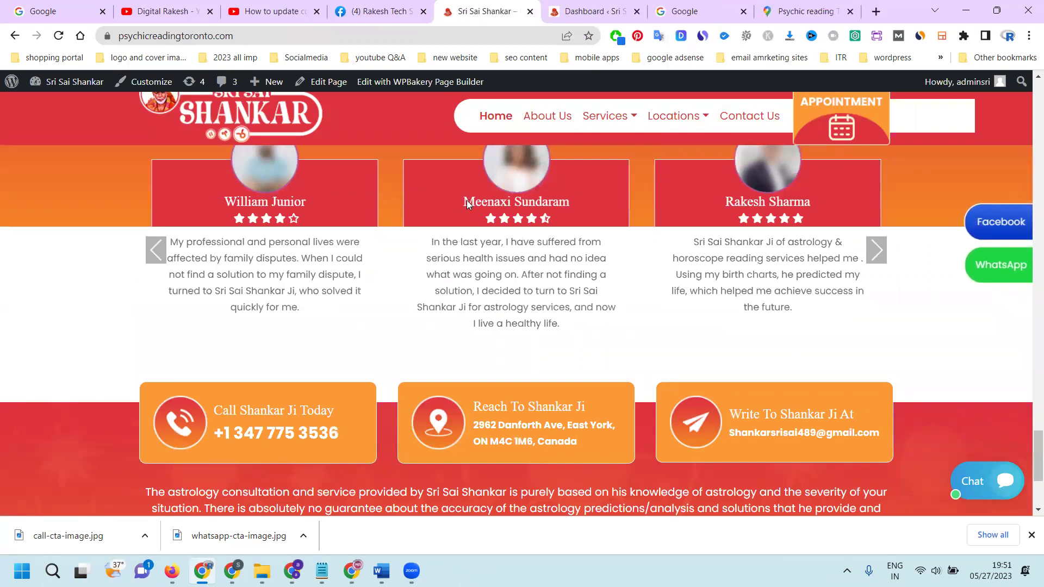
left_click(190, 12)
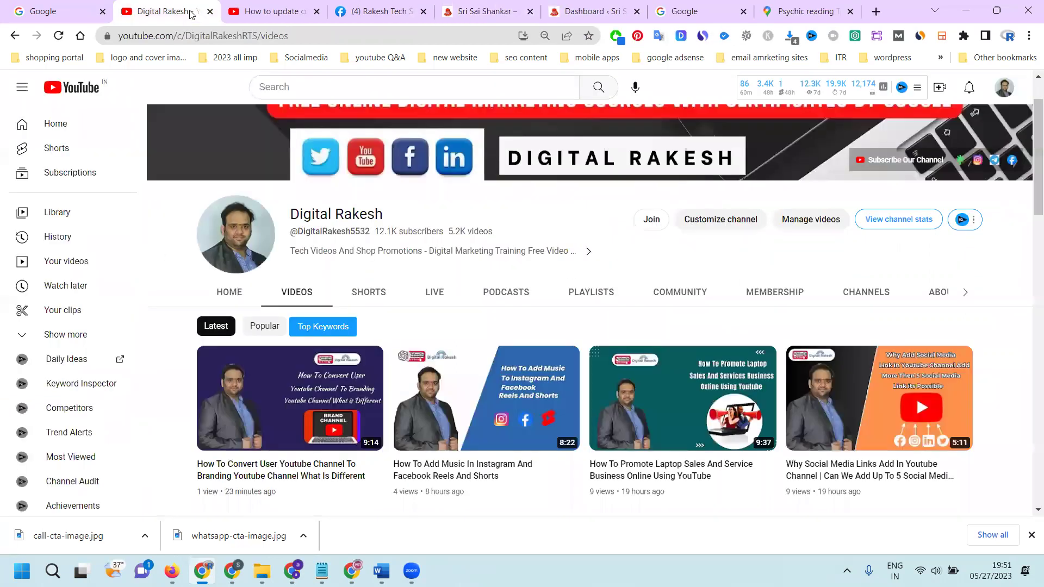